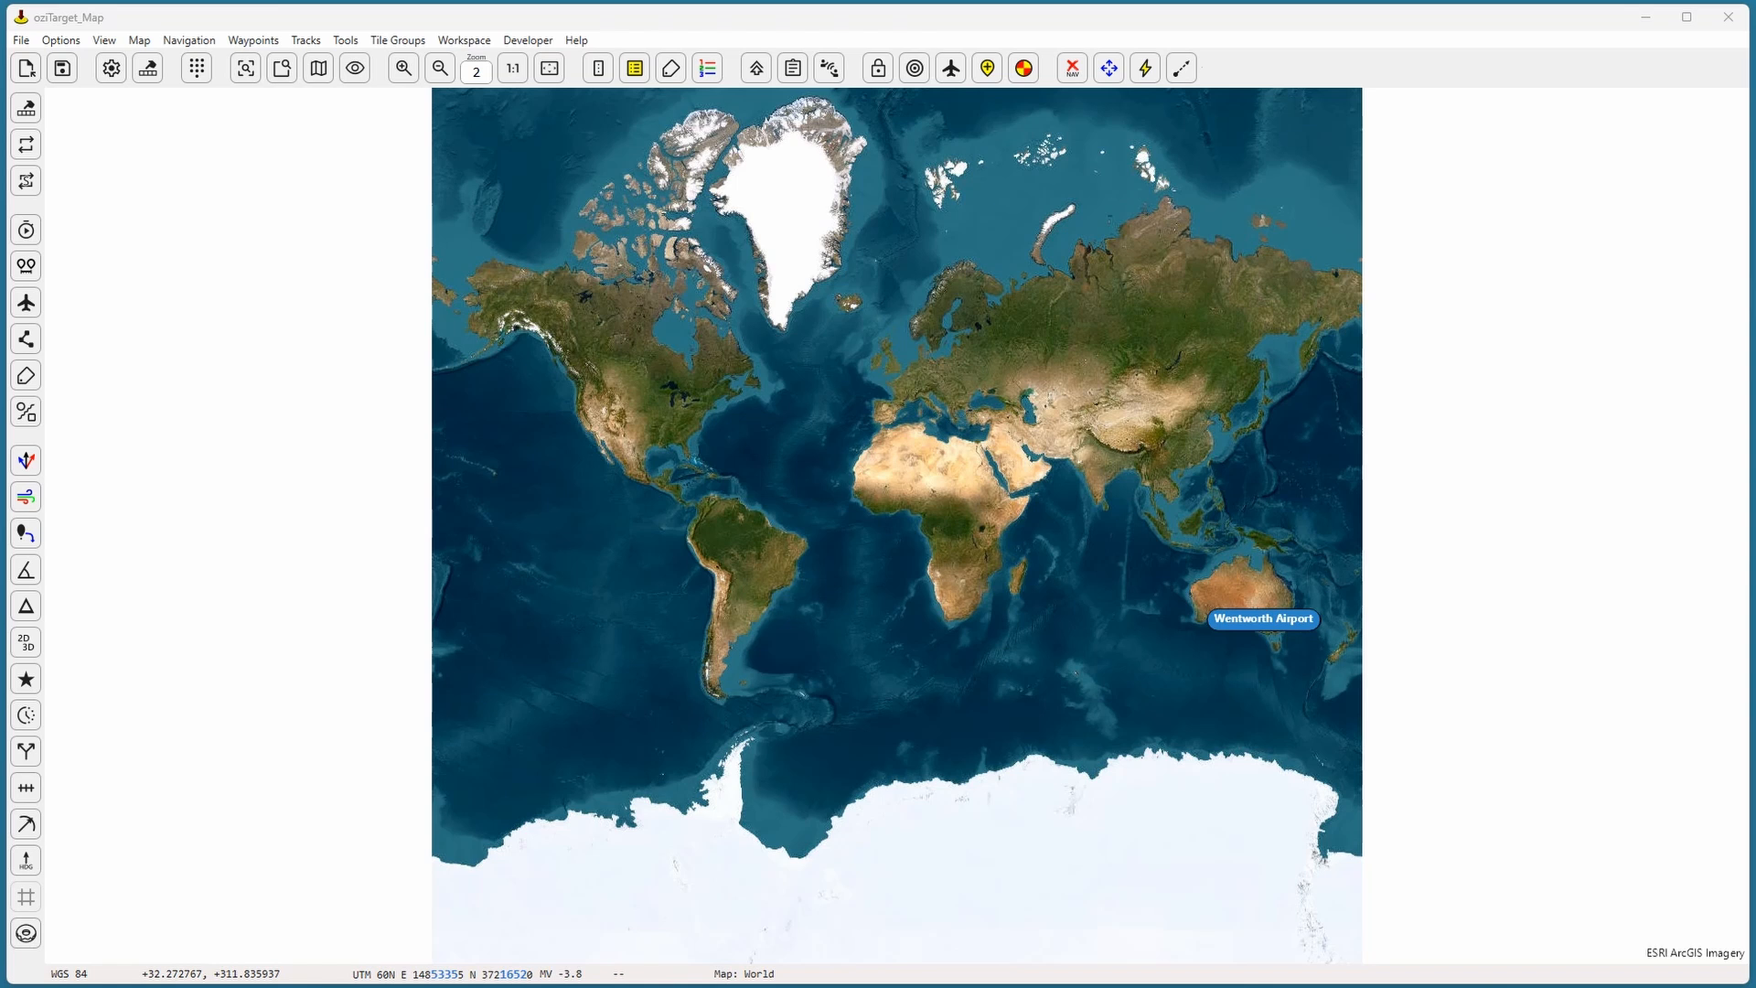
pyautogui.moveTo(73, 7); pyautogui.dragTo(187, 7)
pyautogui.click(175, 40)
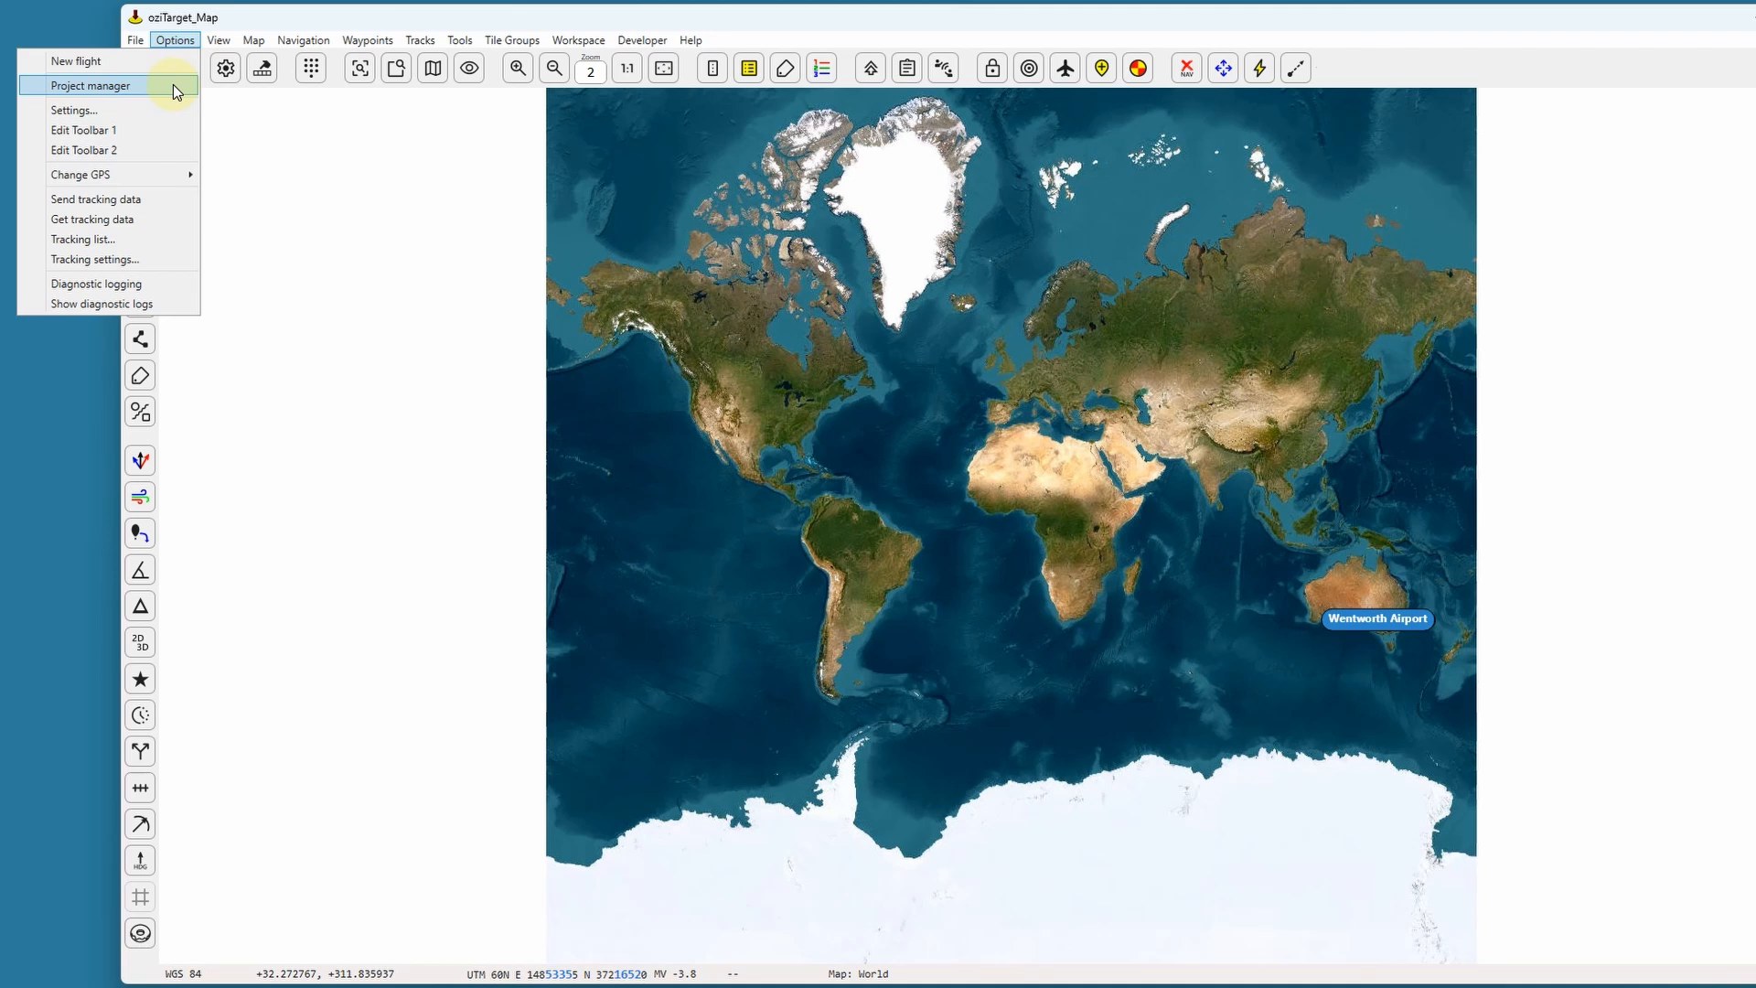
pyautogui.click(173, 85)
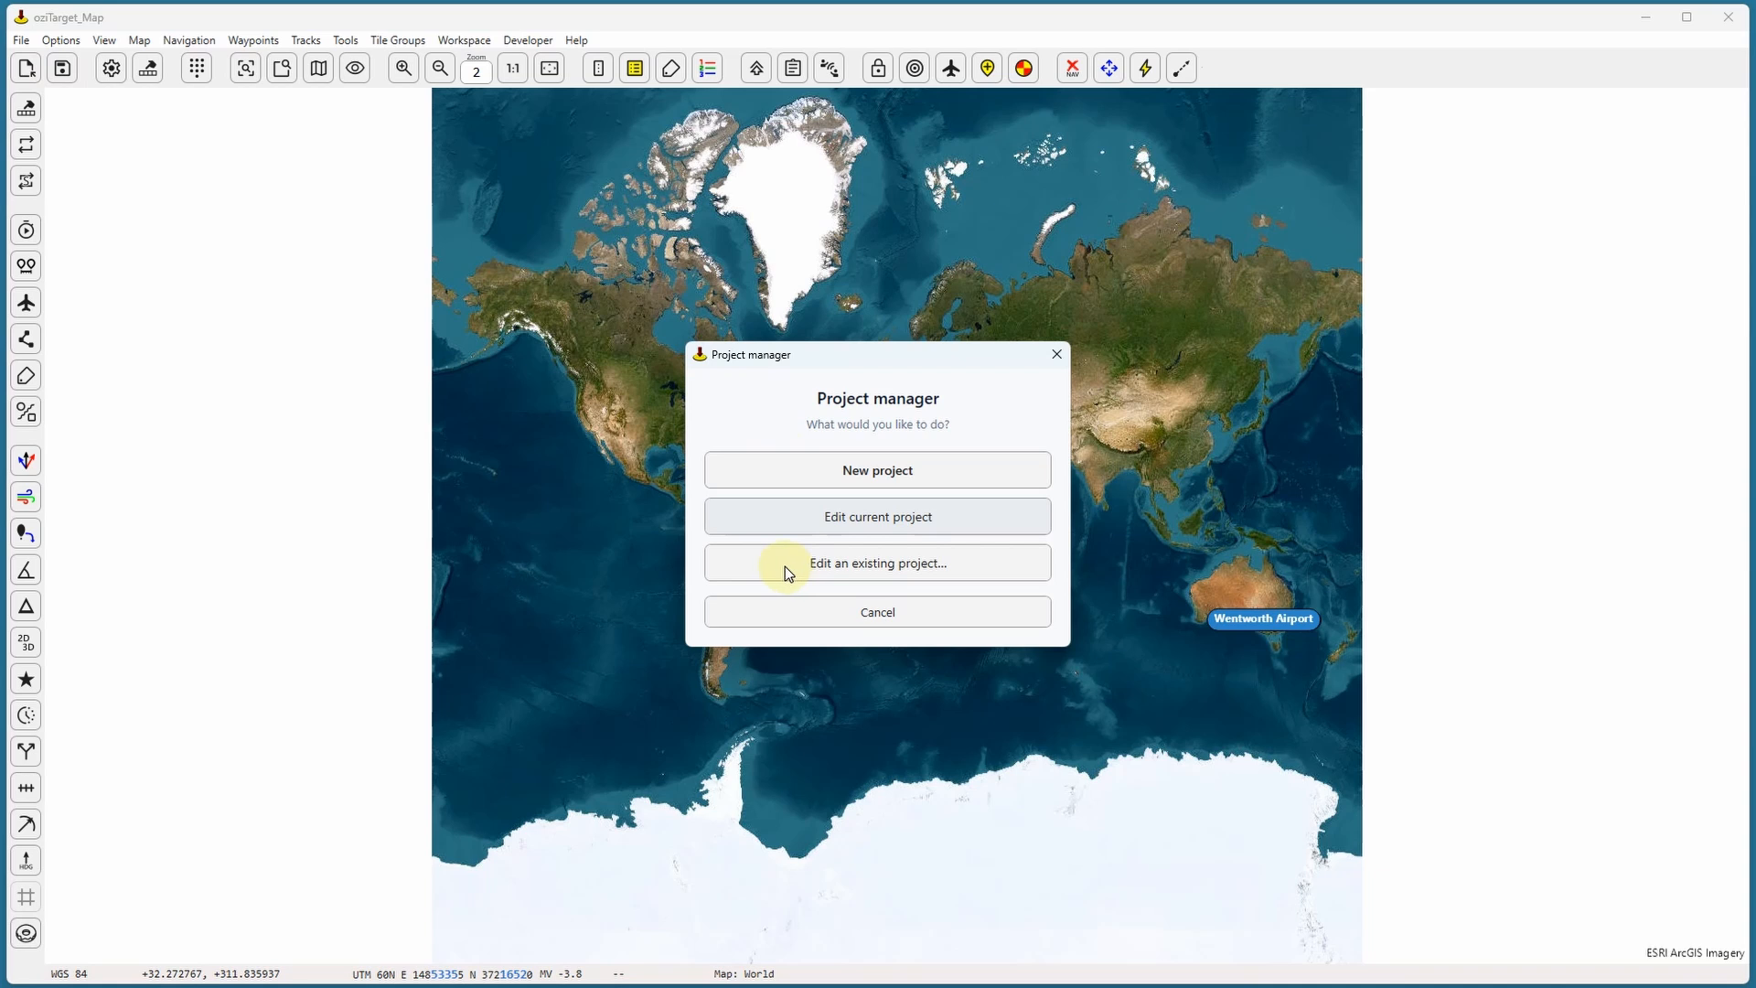
pyautogui.click(793, 610)
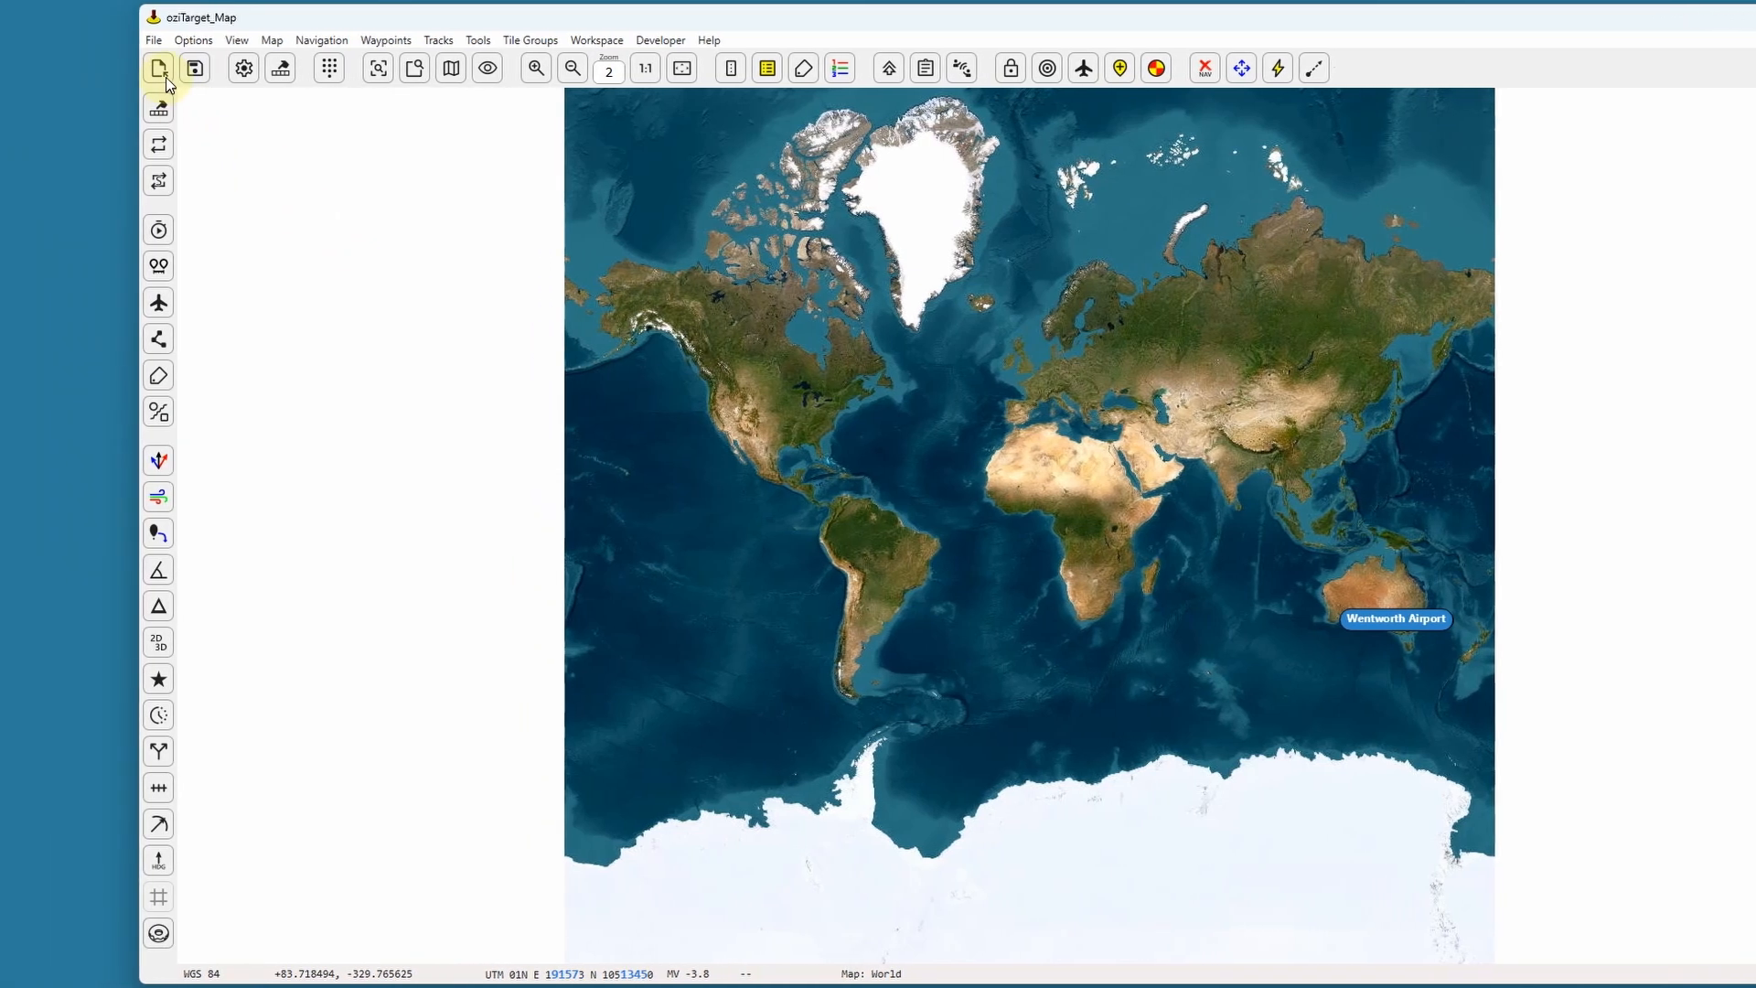
# Load the map file Mildura_2024_v1.mbtiles from the Mildura 2026 Project folder.
pyautogui.click(112, 72)
pyautogui.click(137, 186)
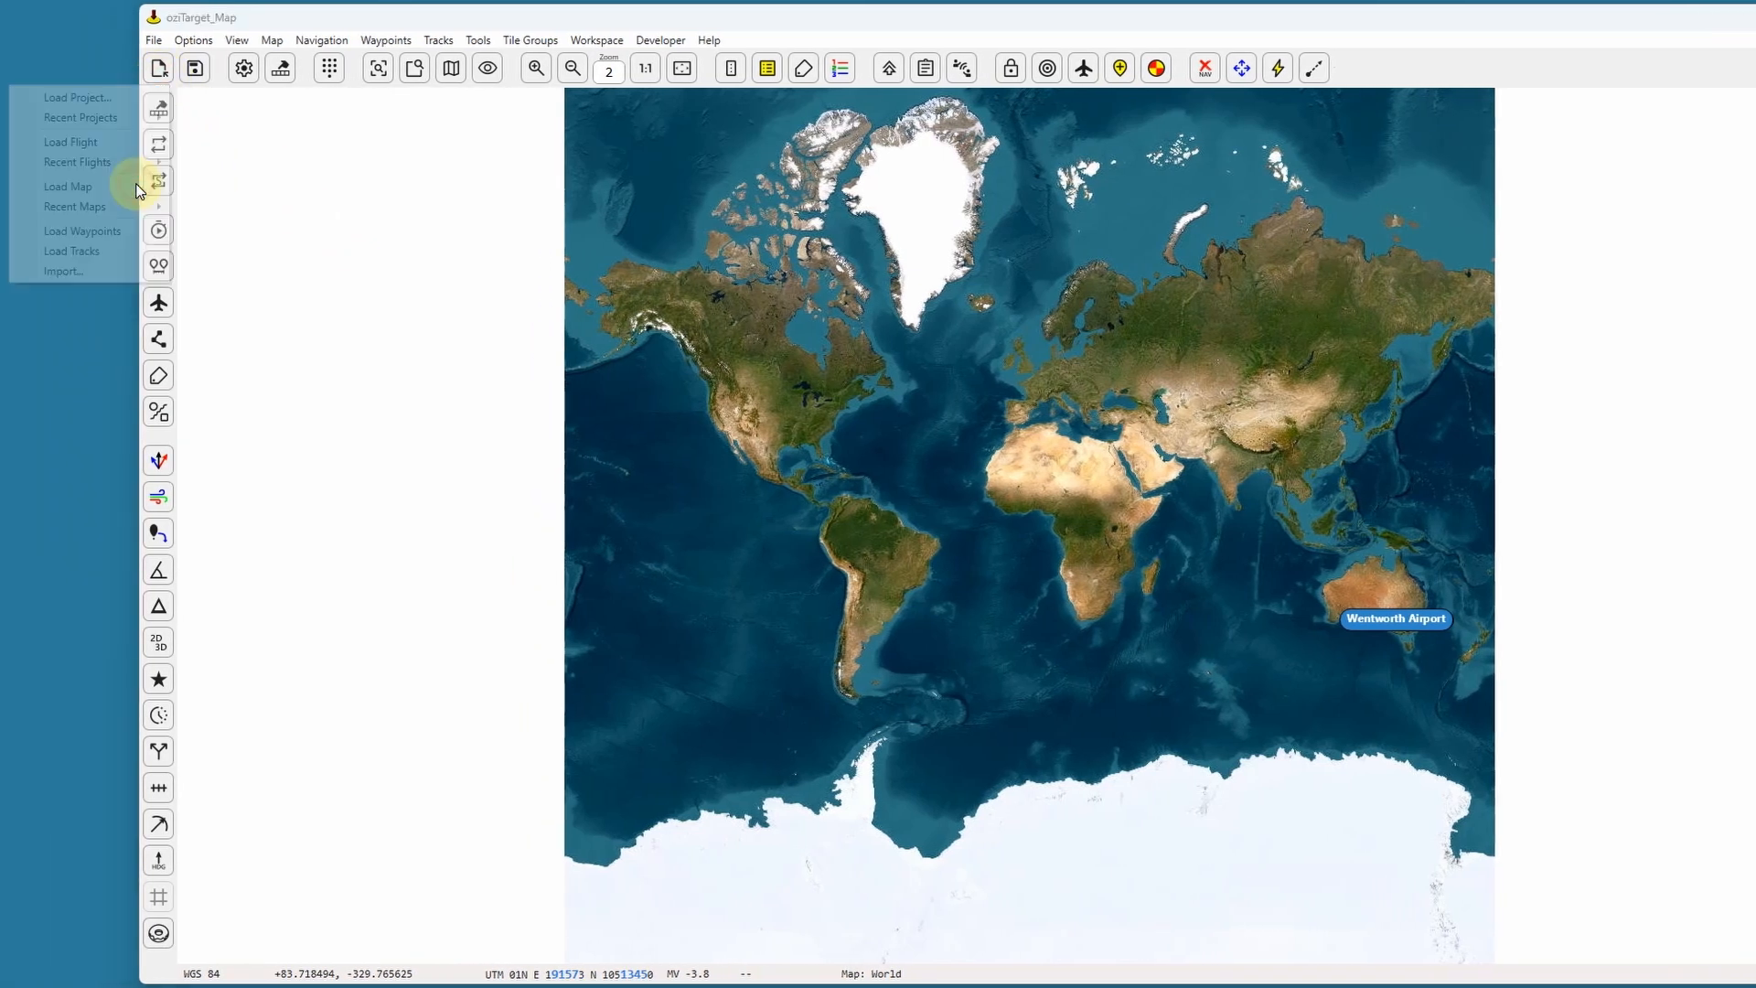
pyautogui.click(201, 185)
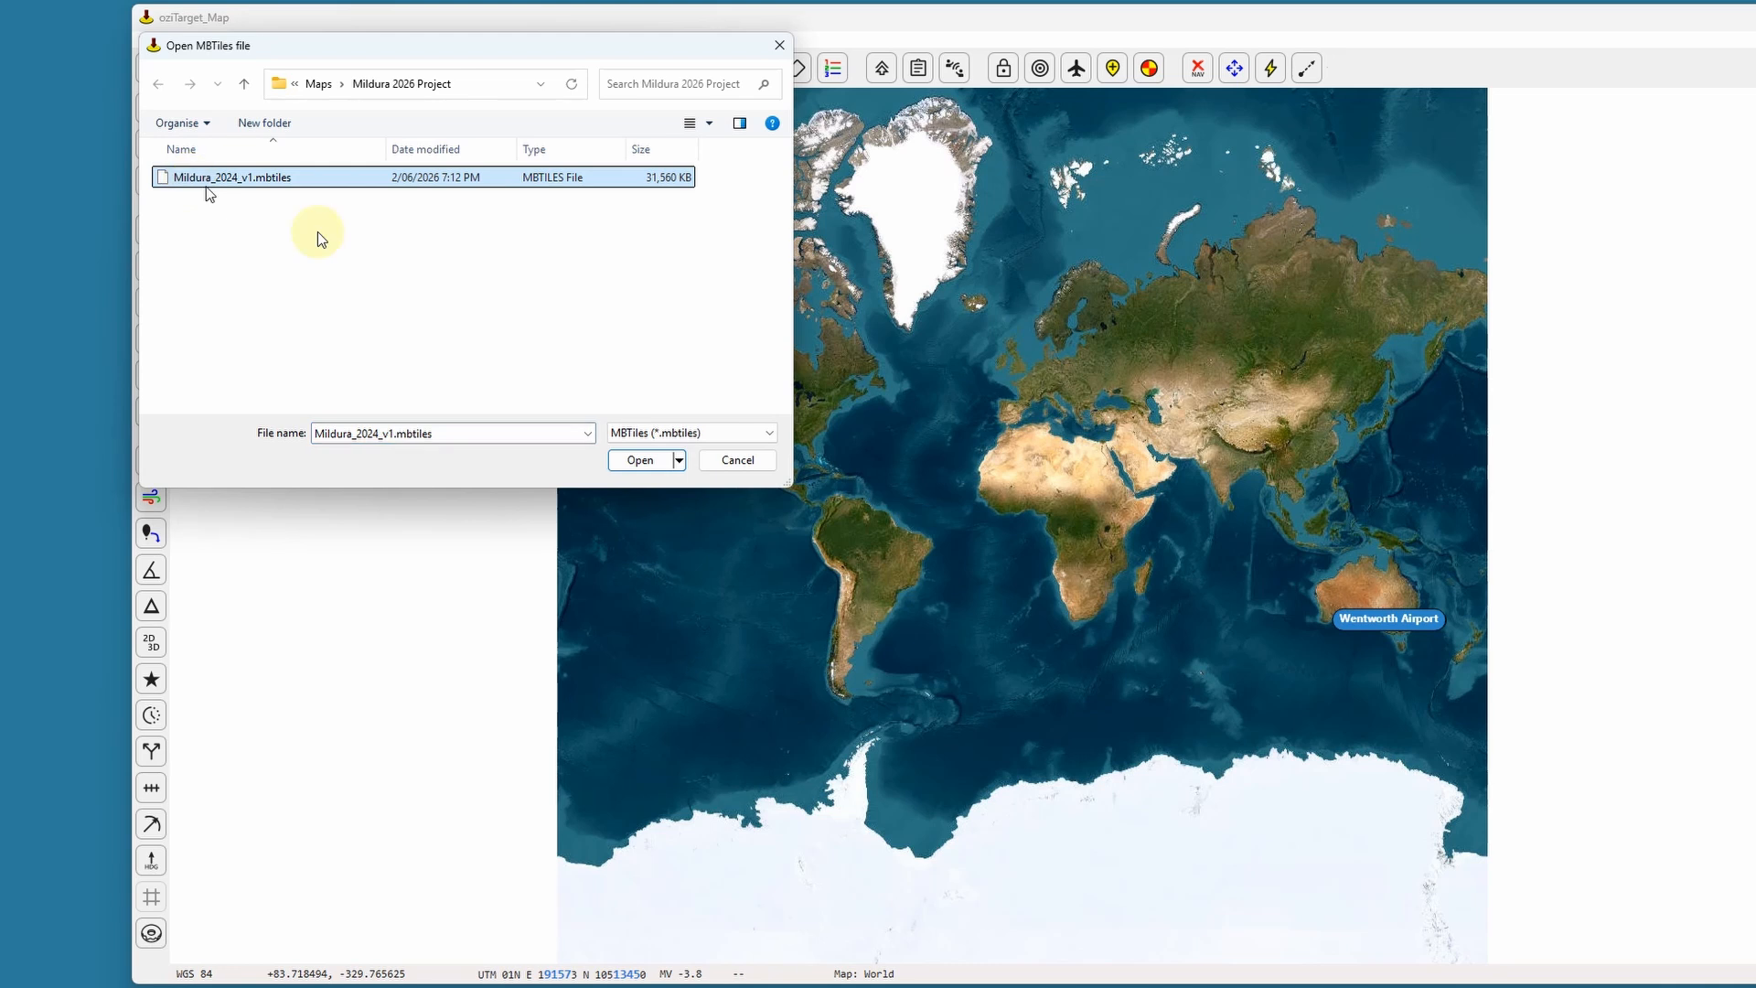
pyautogui.click(645, 461)
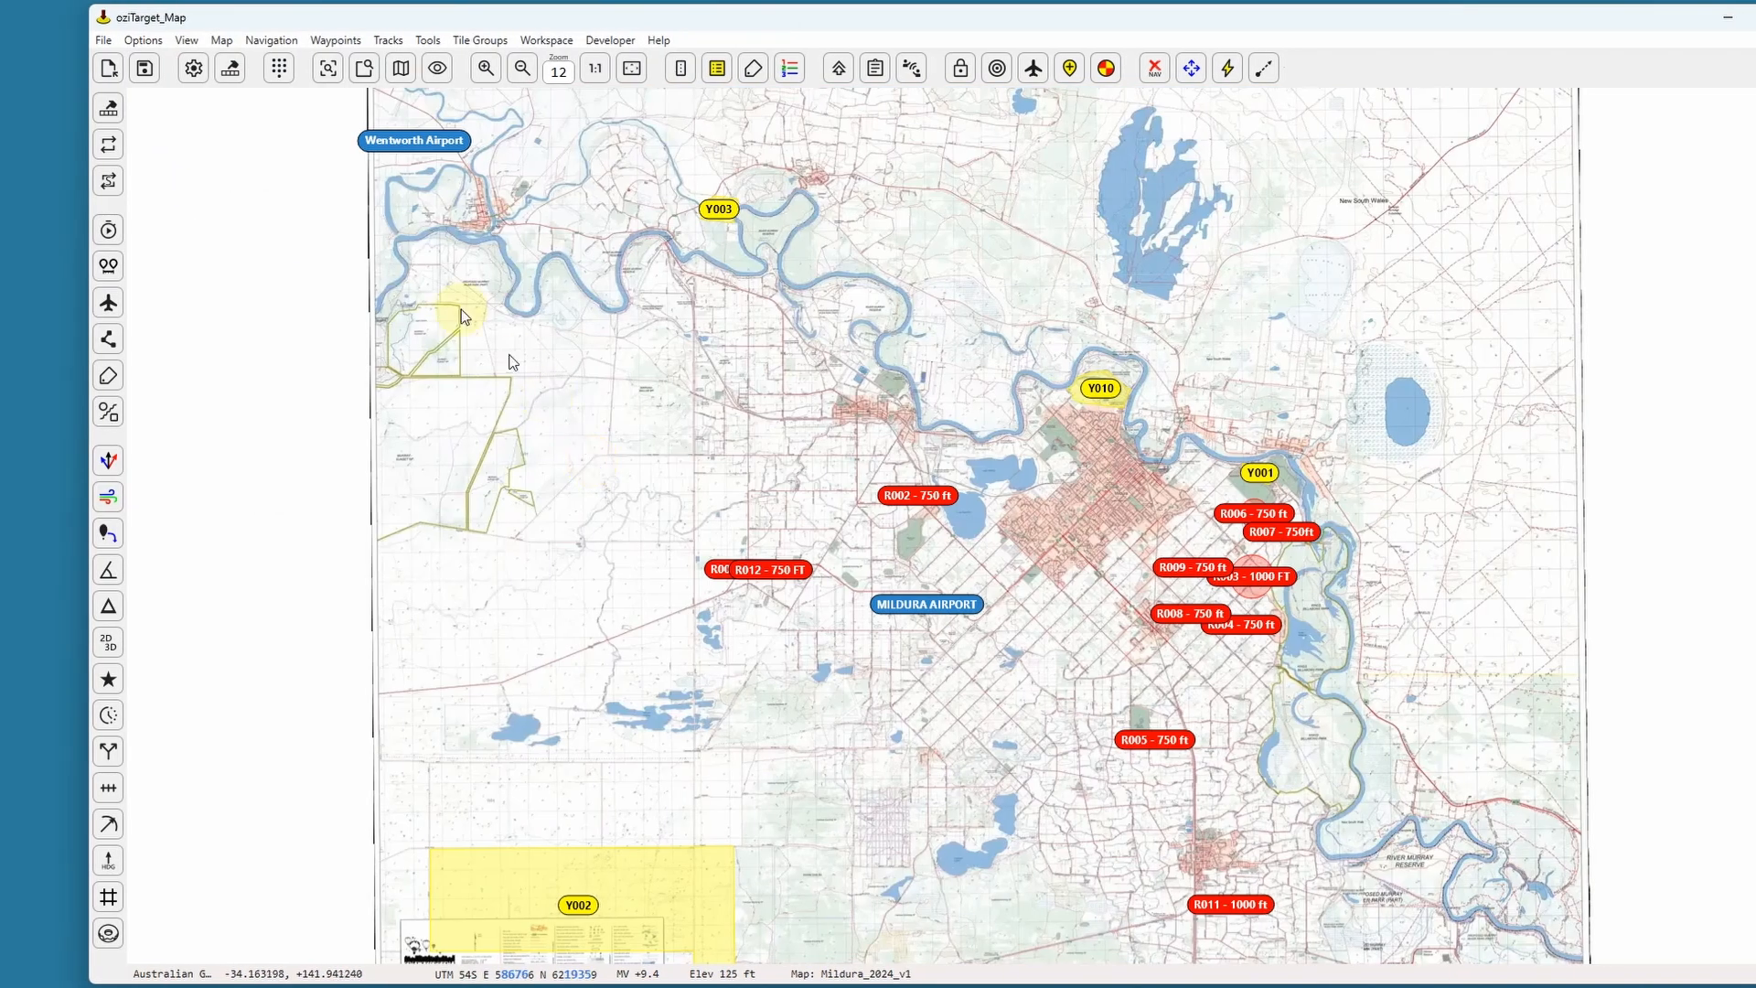
# Clear all waypoints and tracks from the Mildura map, including the burned-in ones.
pyautogui.click(222, 41)
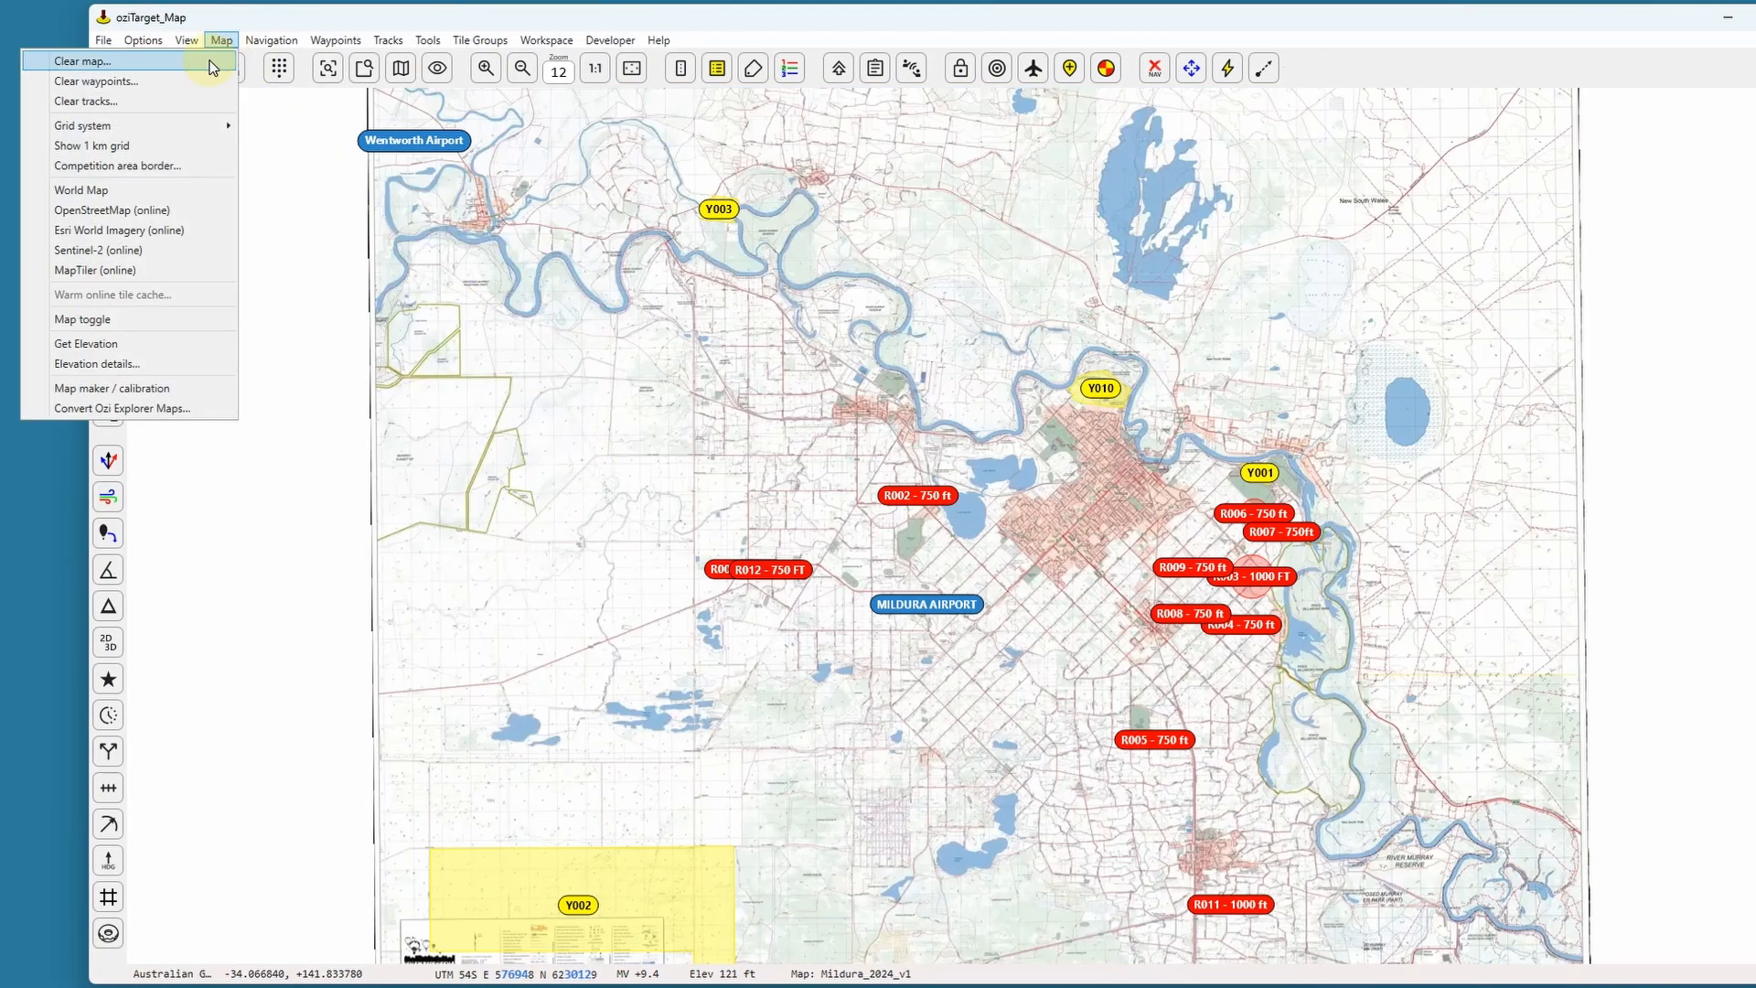
pyautogui.click(210, 62)
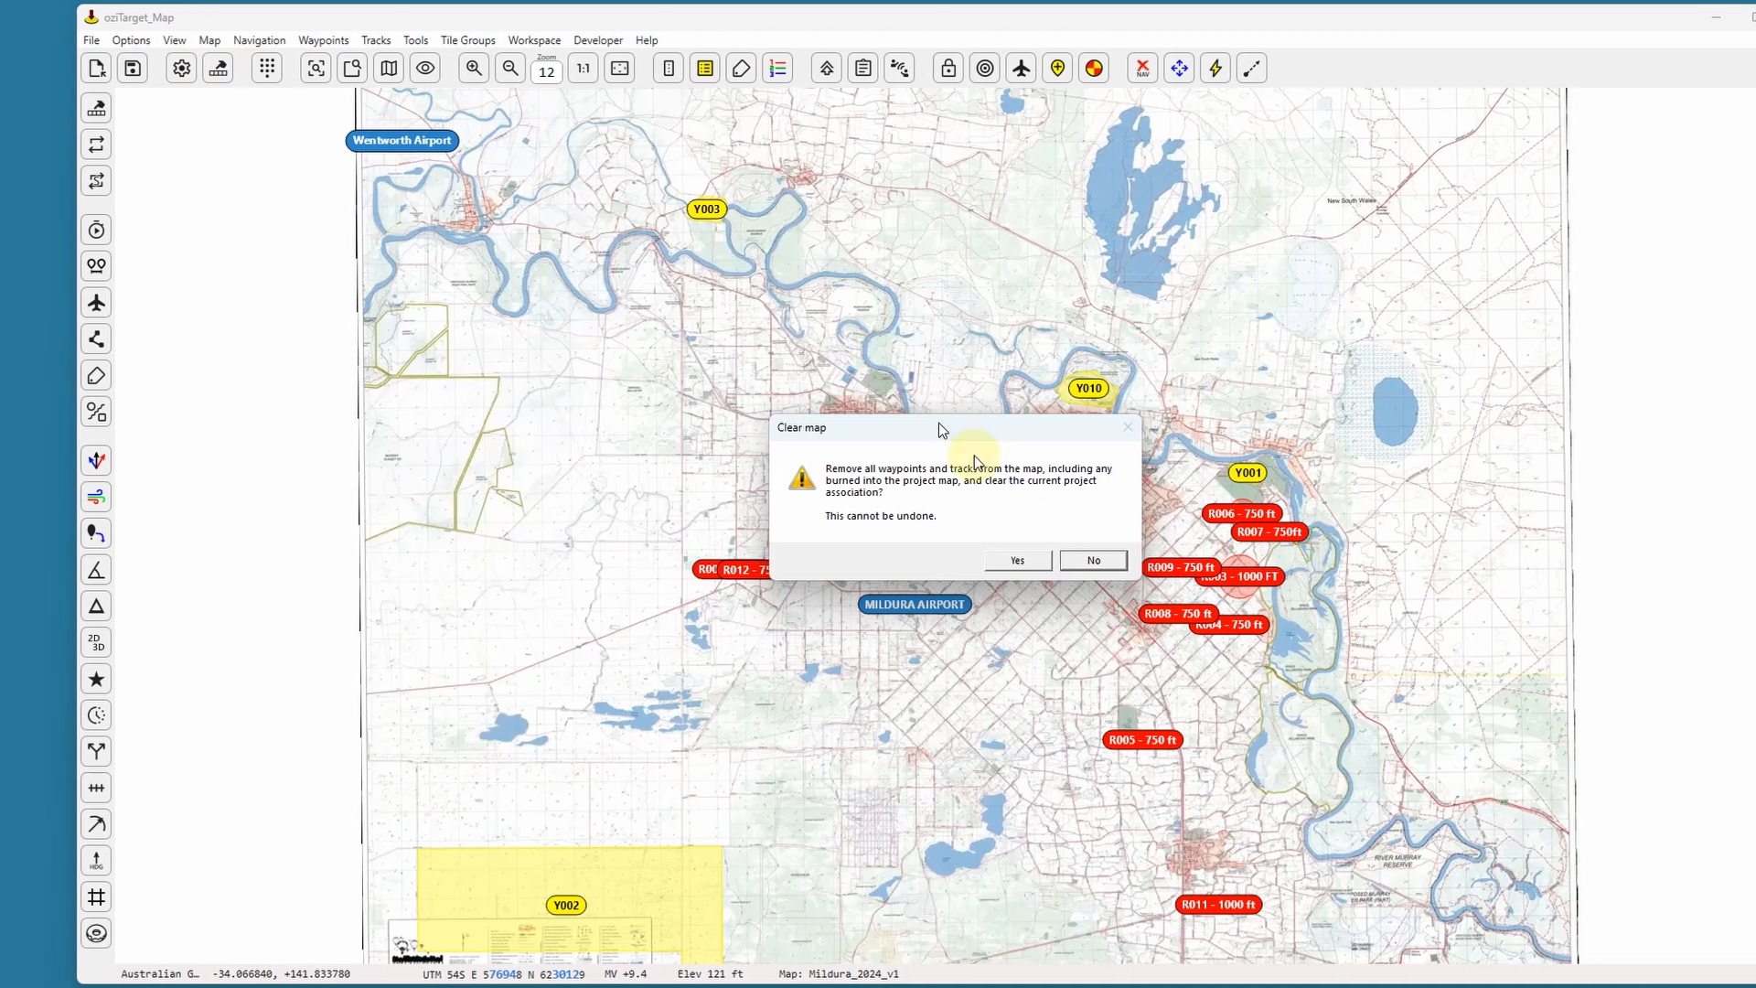
pyautogui.click(987, 561)
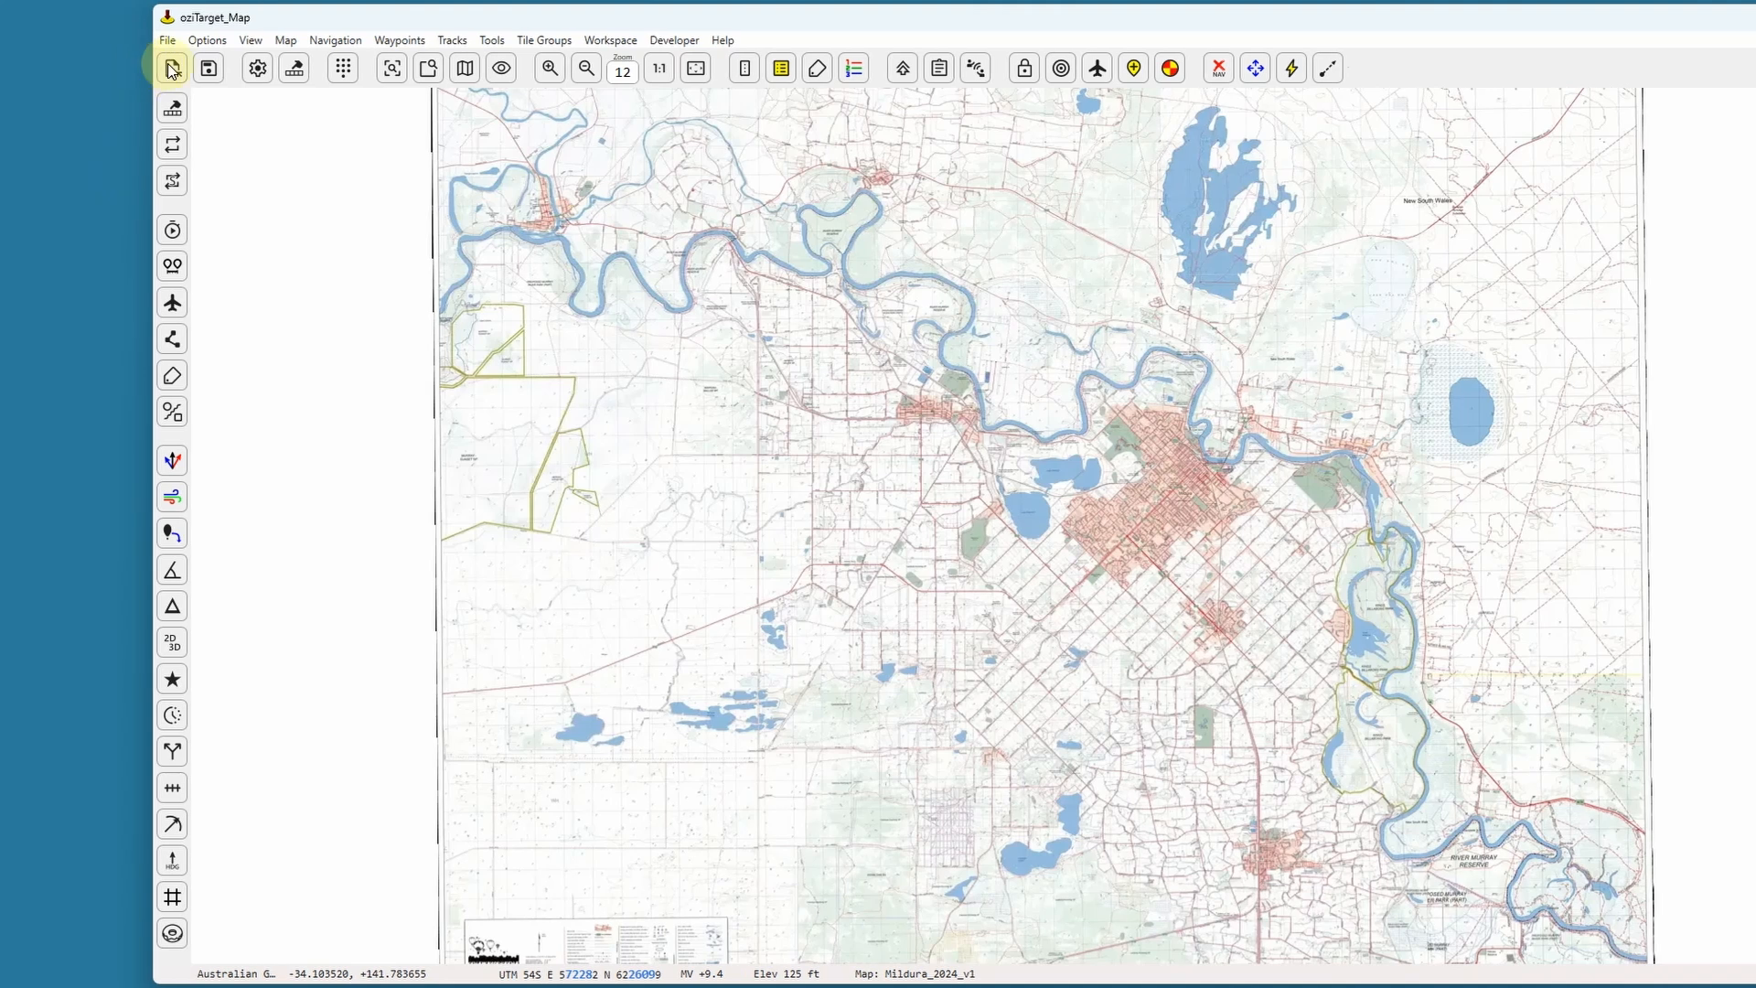
# Load all the track files from the Mildura 2026 Project folder onto the map.
pyautogui.click(120, 68)
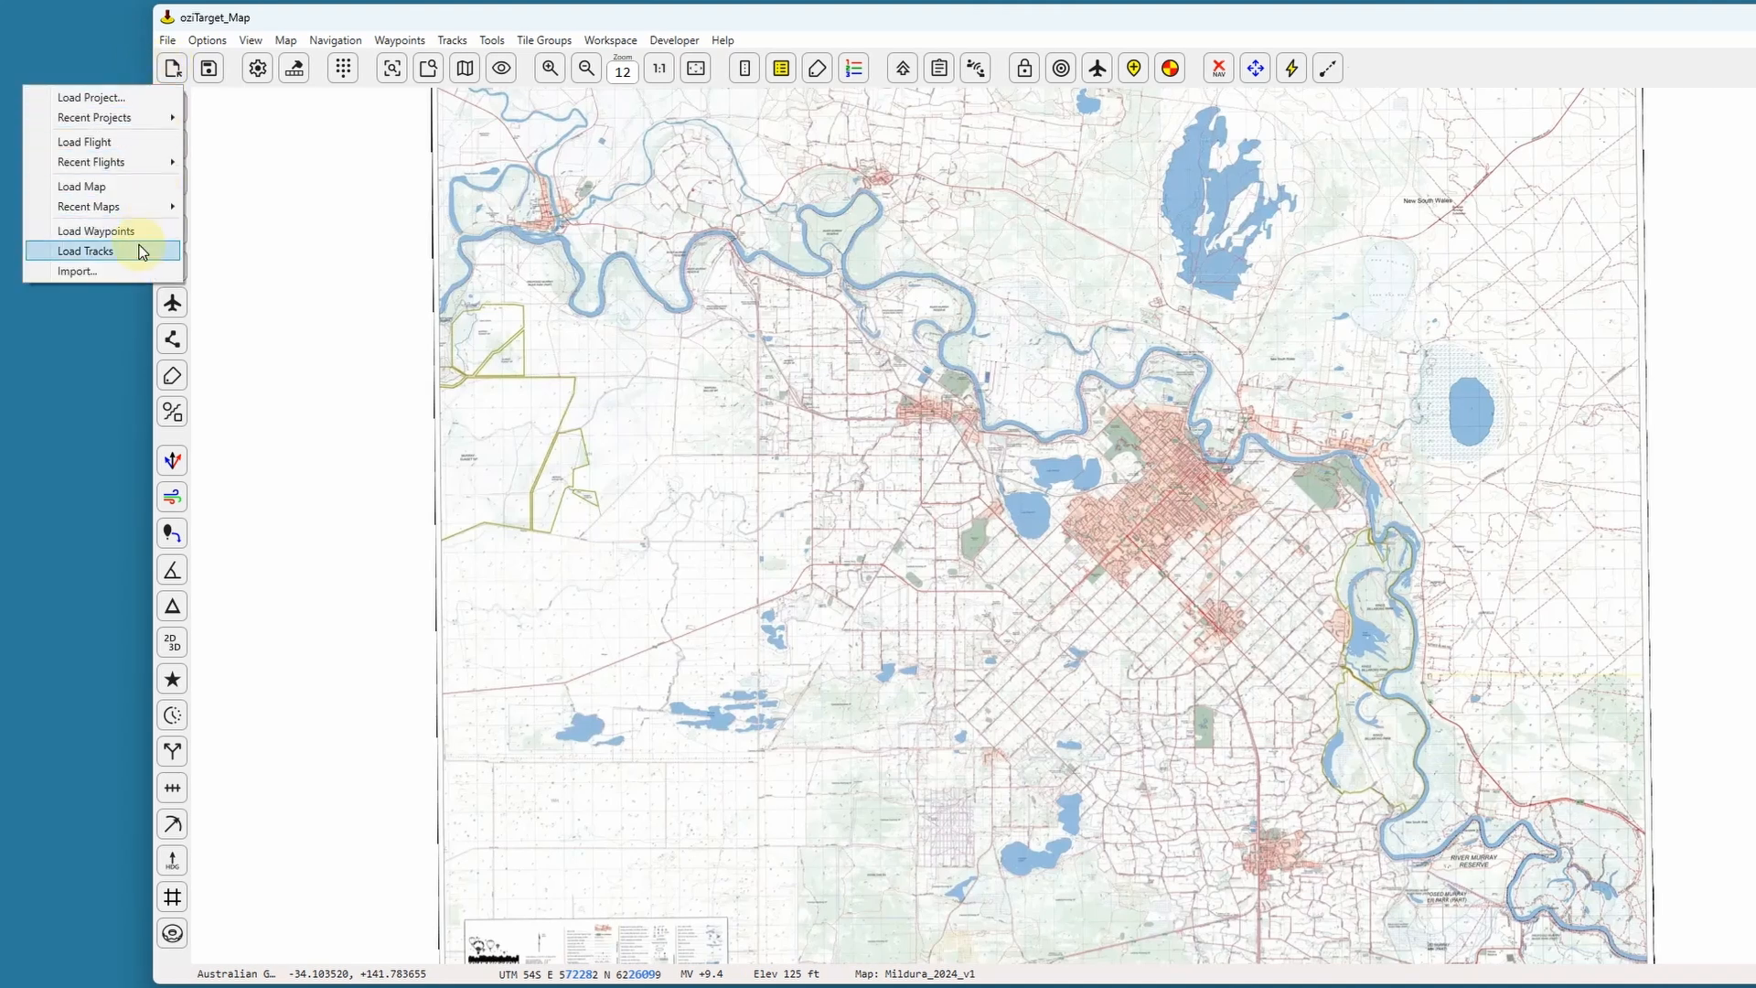
pyautogui.click(85, 251)
pyautogui.moveTo(305, 276); pyautogui.dragTo(203, 183)
pyautogui.click(677, 459)
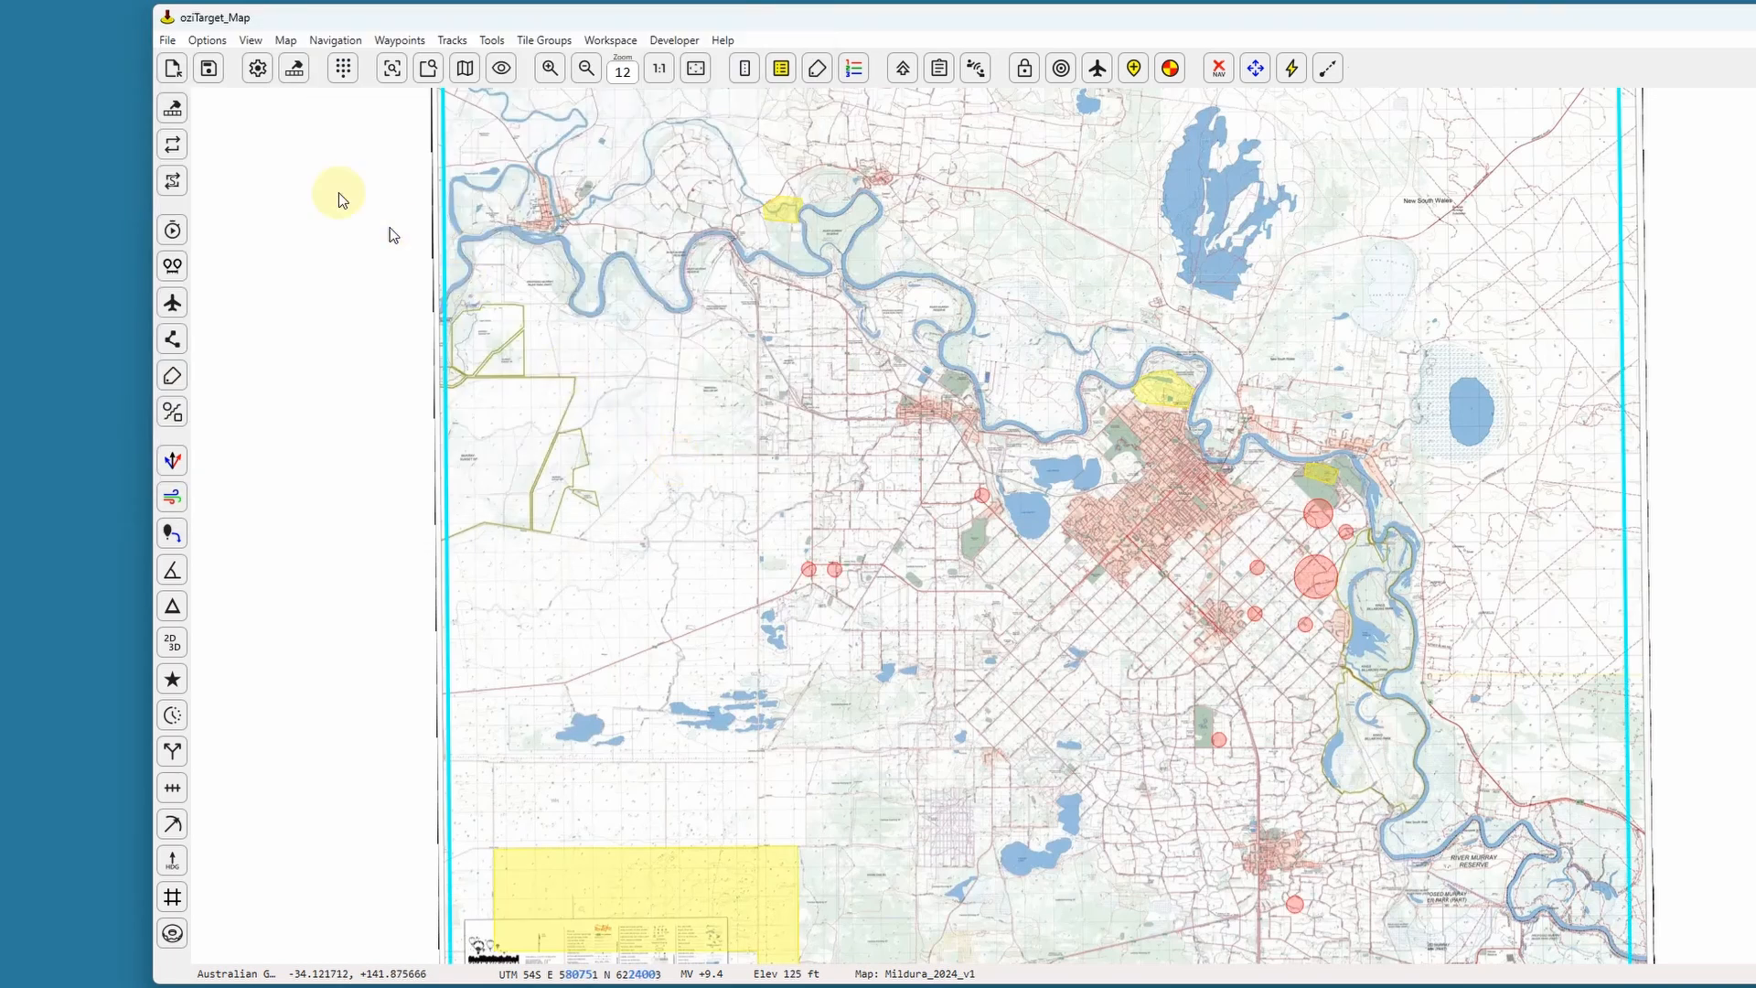
# Load the waypoint files Mildura CLA.otwp and WPT Labels for All PZs and Airports.wpt together.
pyautogui.click(173, 68)
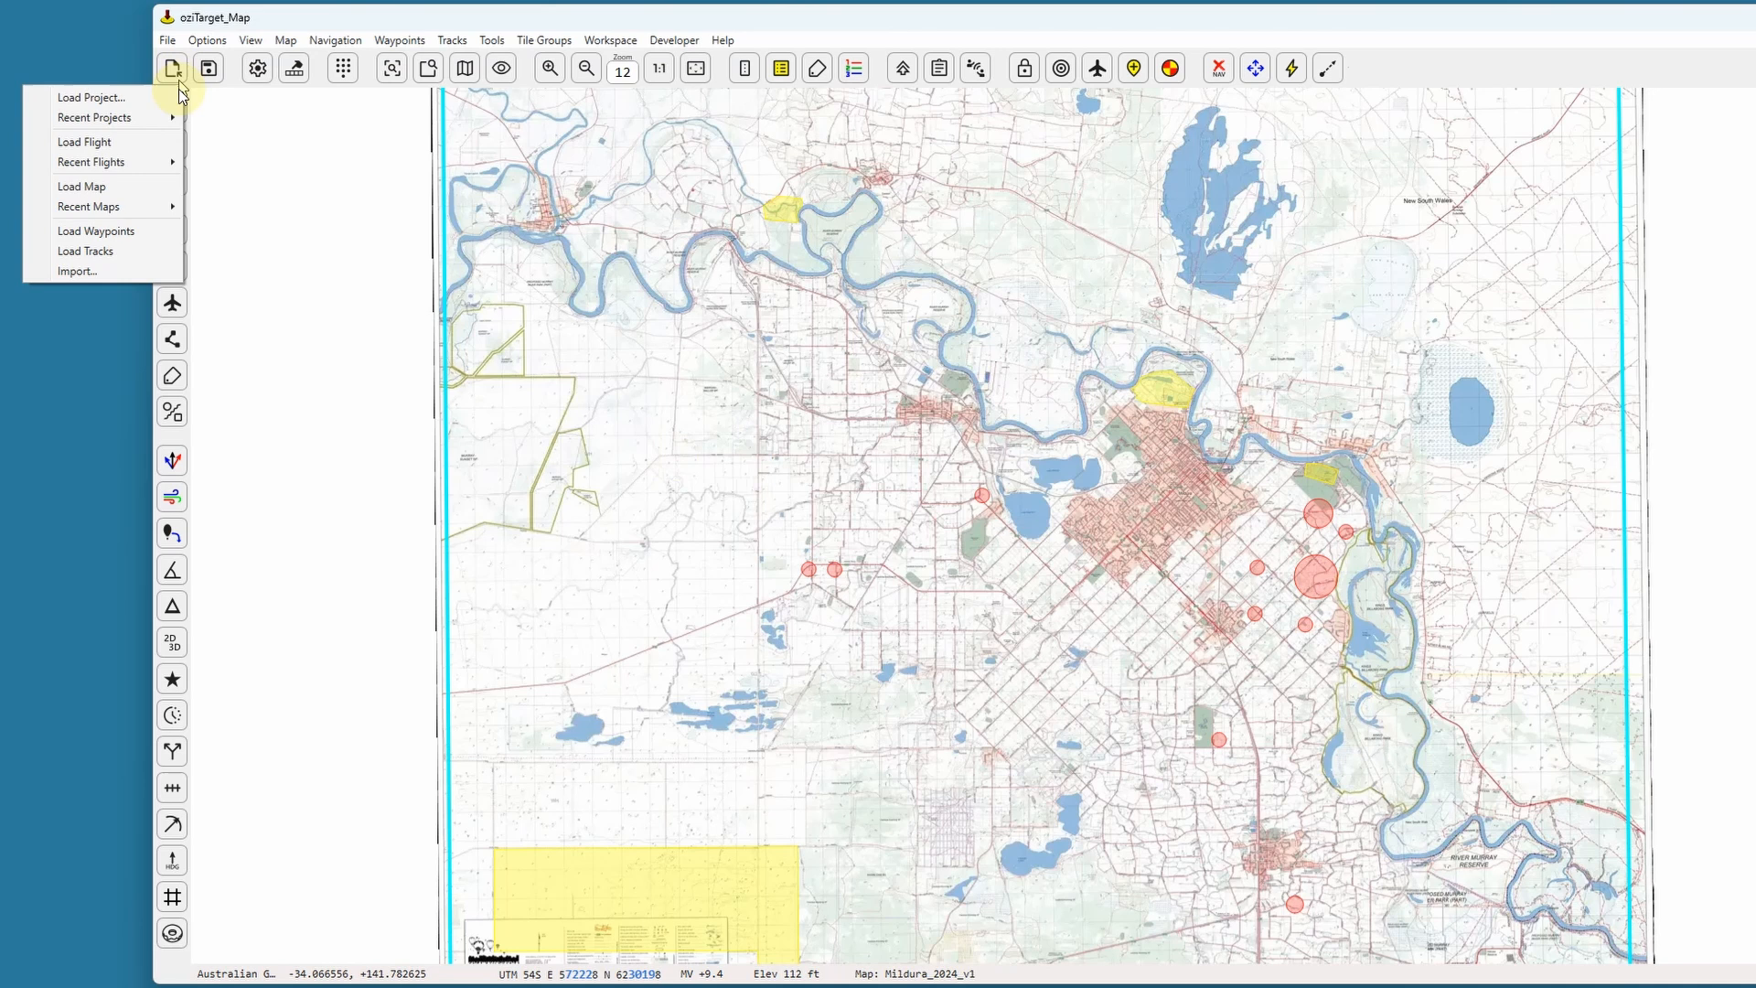
pyautogui.click(158, 235)
pyautogui.moveTo(267, 241); pyautogui.dragTo(196, 172)
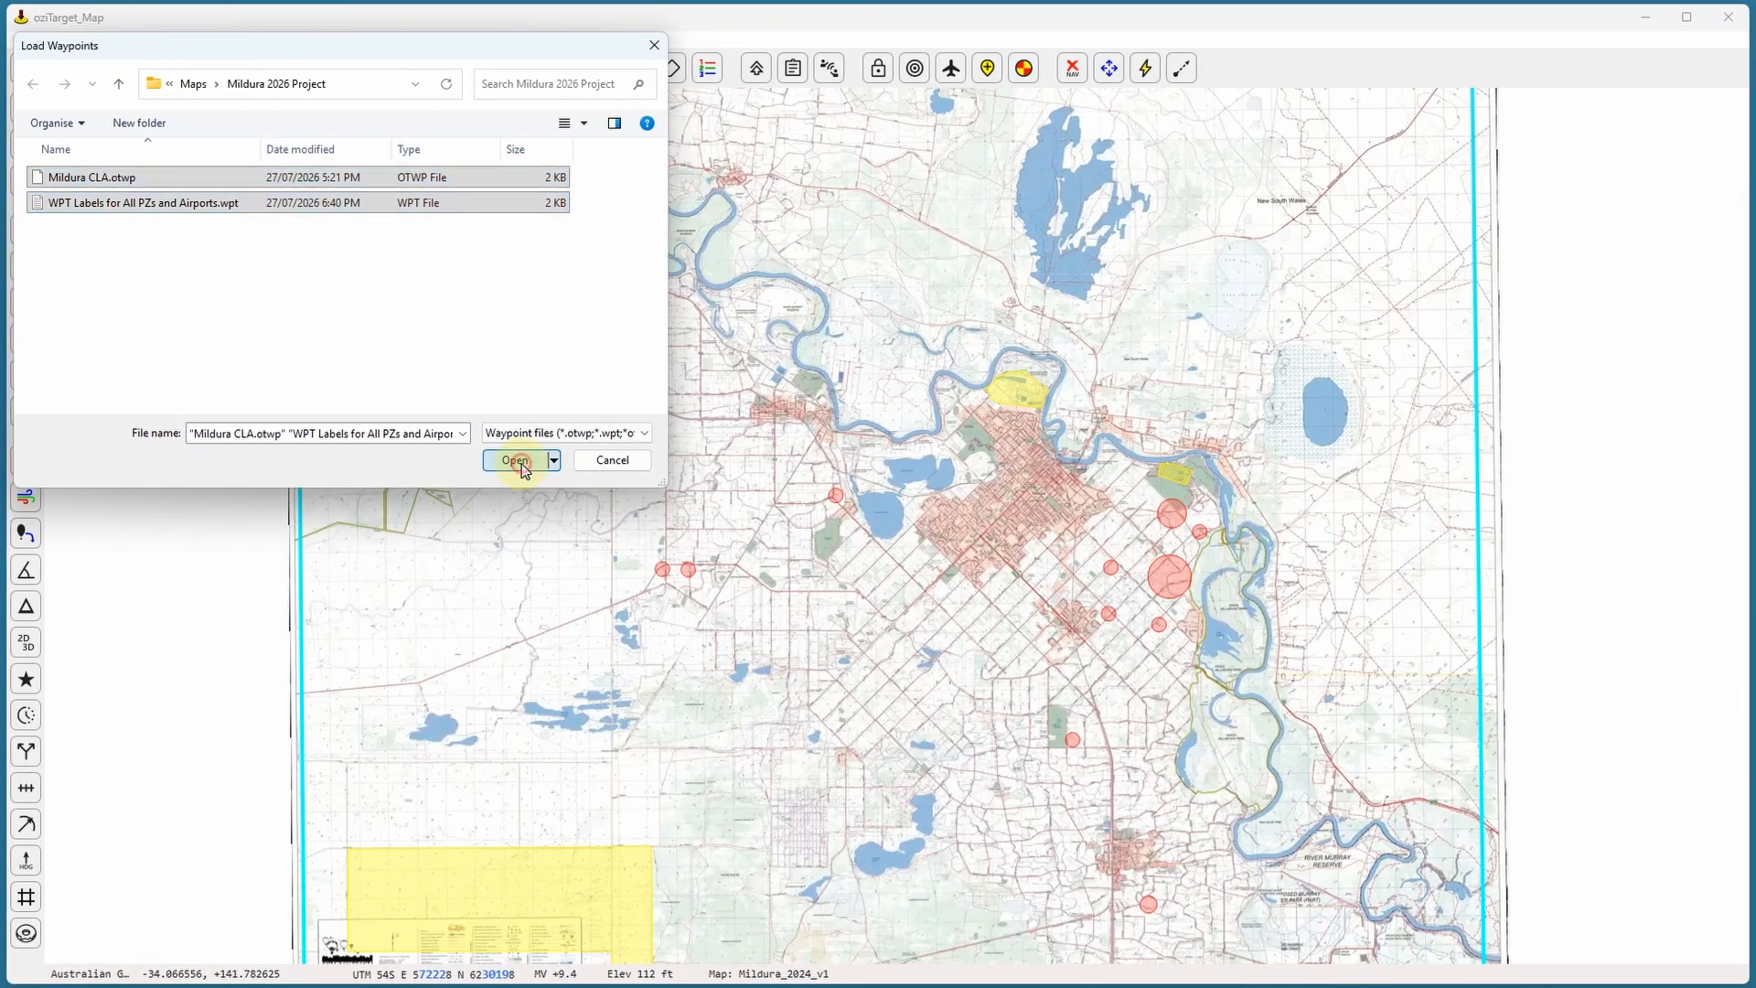
pyautogui.click(578, 462)
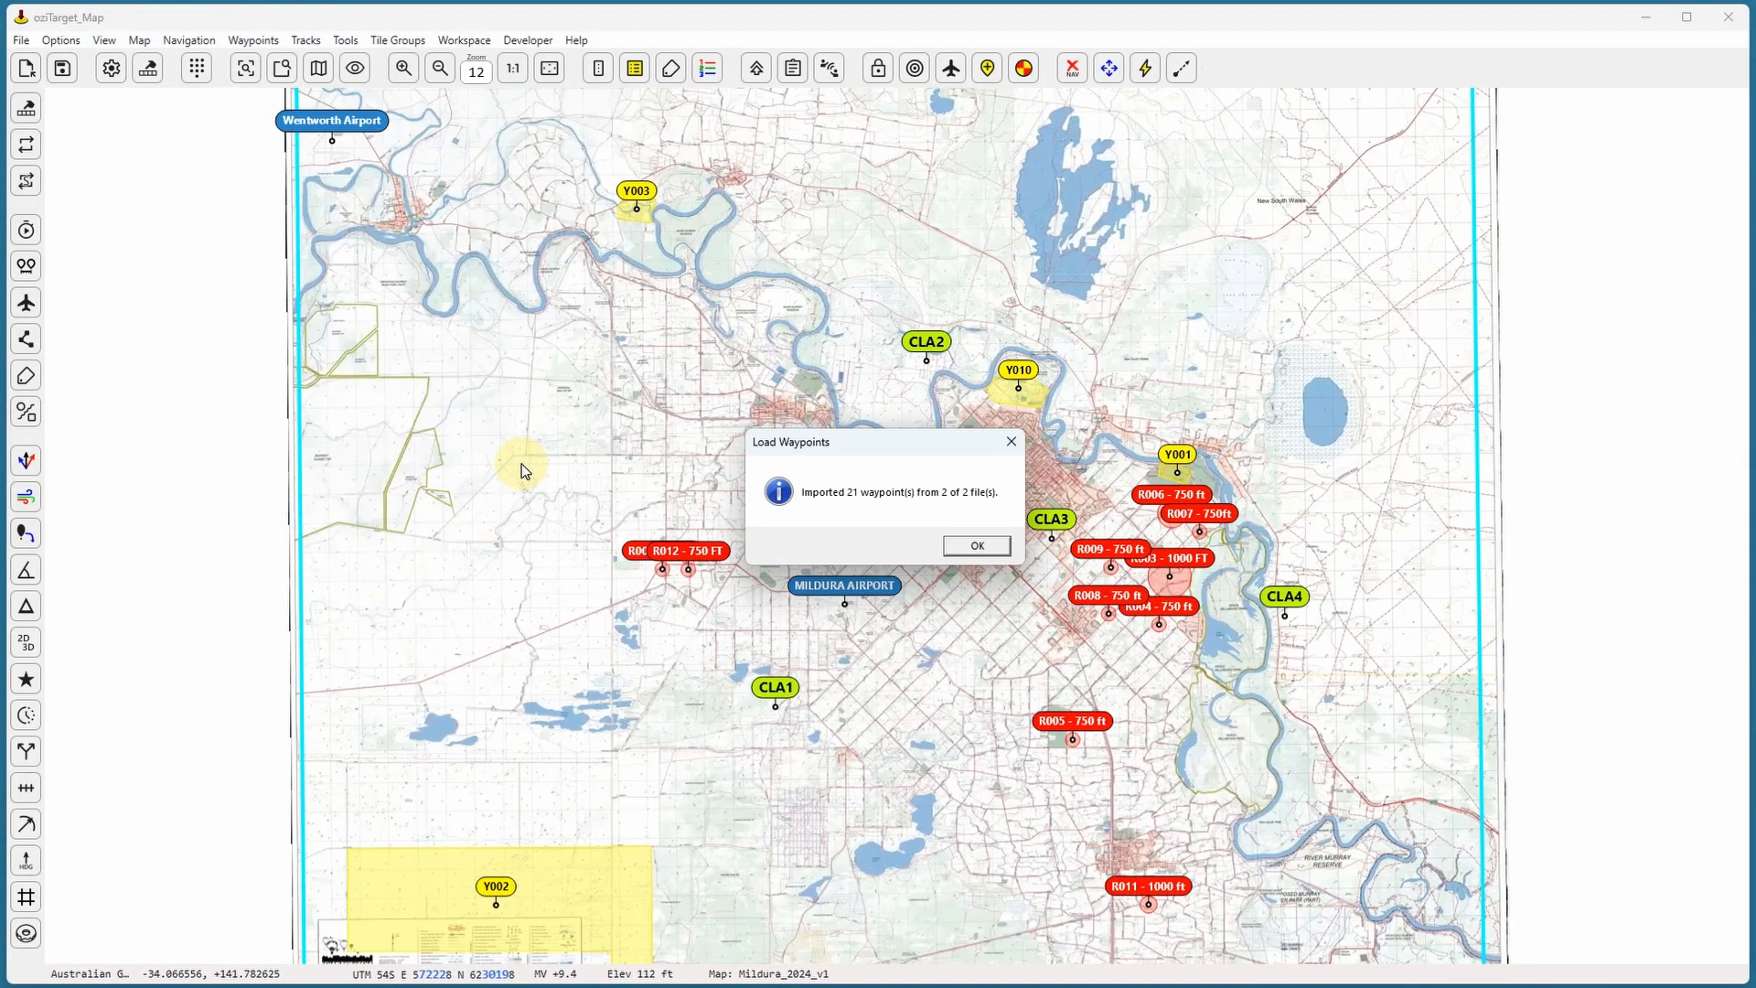
pyautogui.click(972, 549)
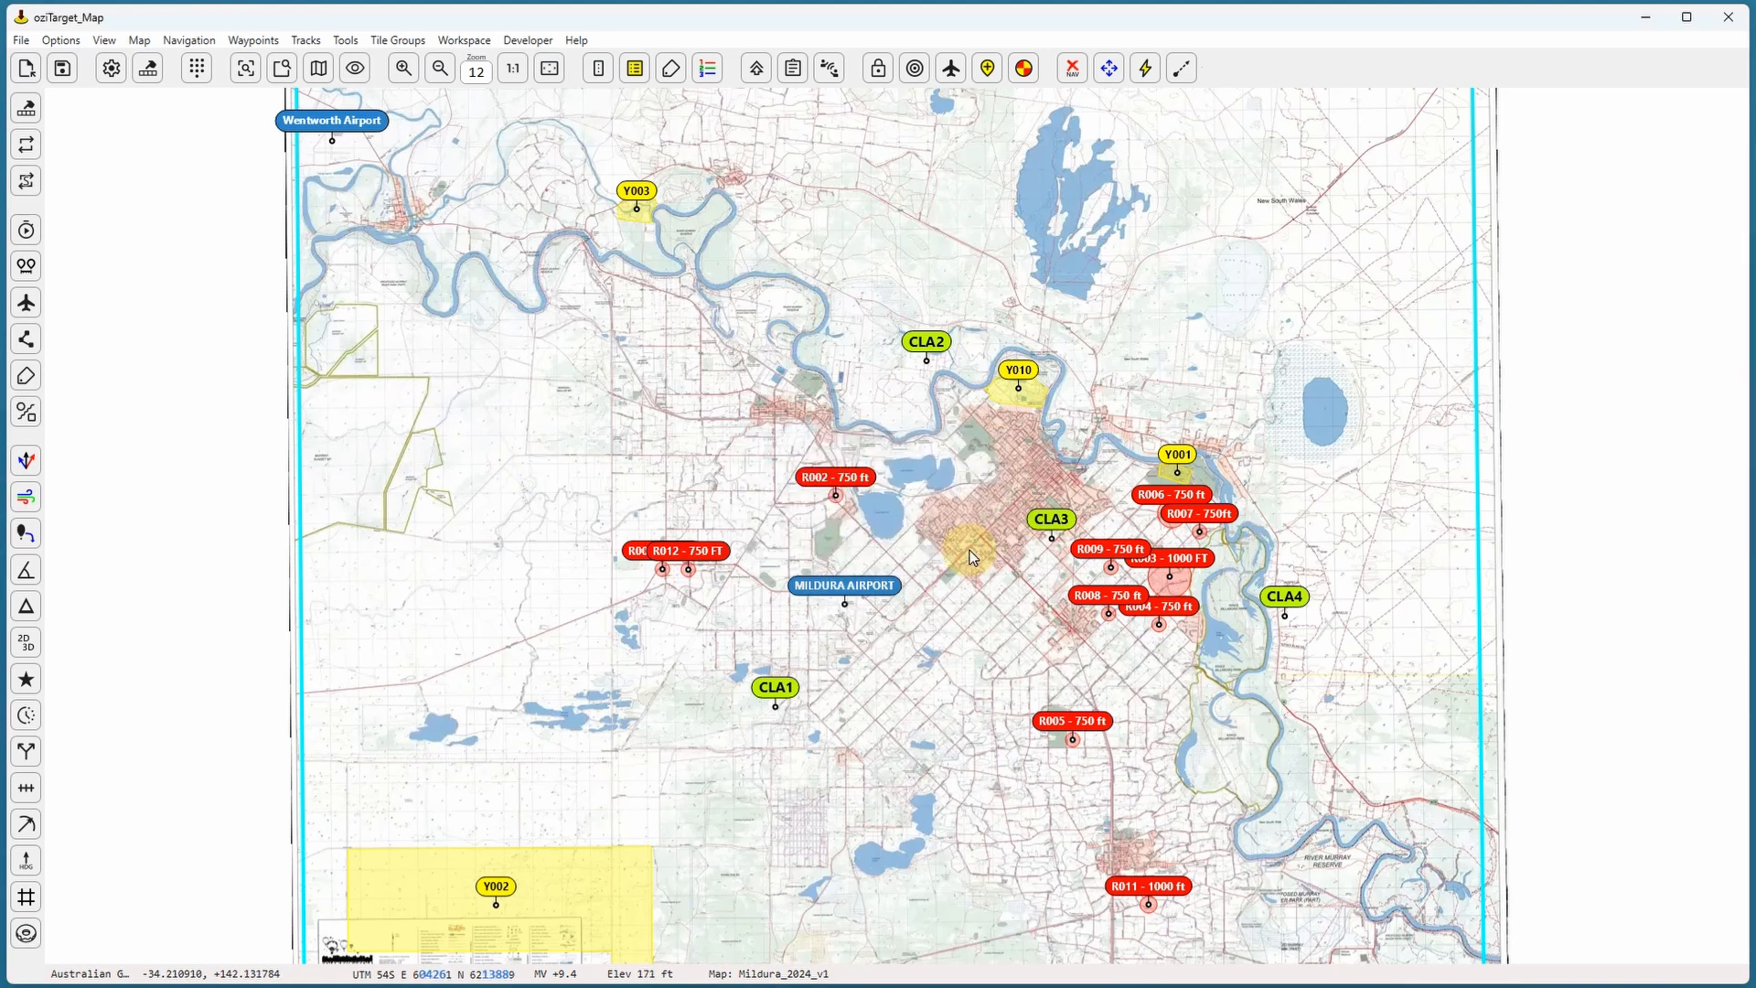
# Centre the map on waypoint CLA3 and zoom in to level 15.
pyautogui.click(1051, 538)
pyautogui.click(1186, 459)
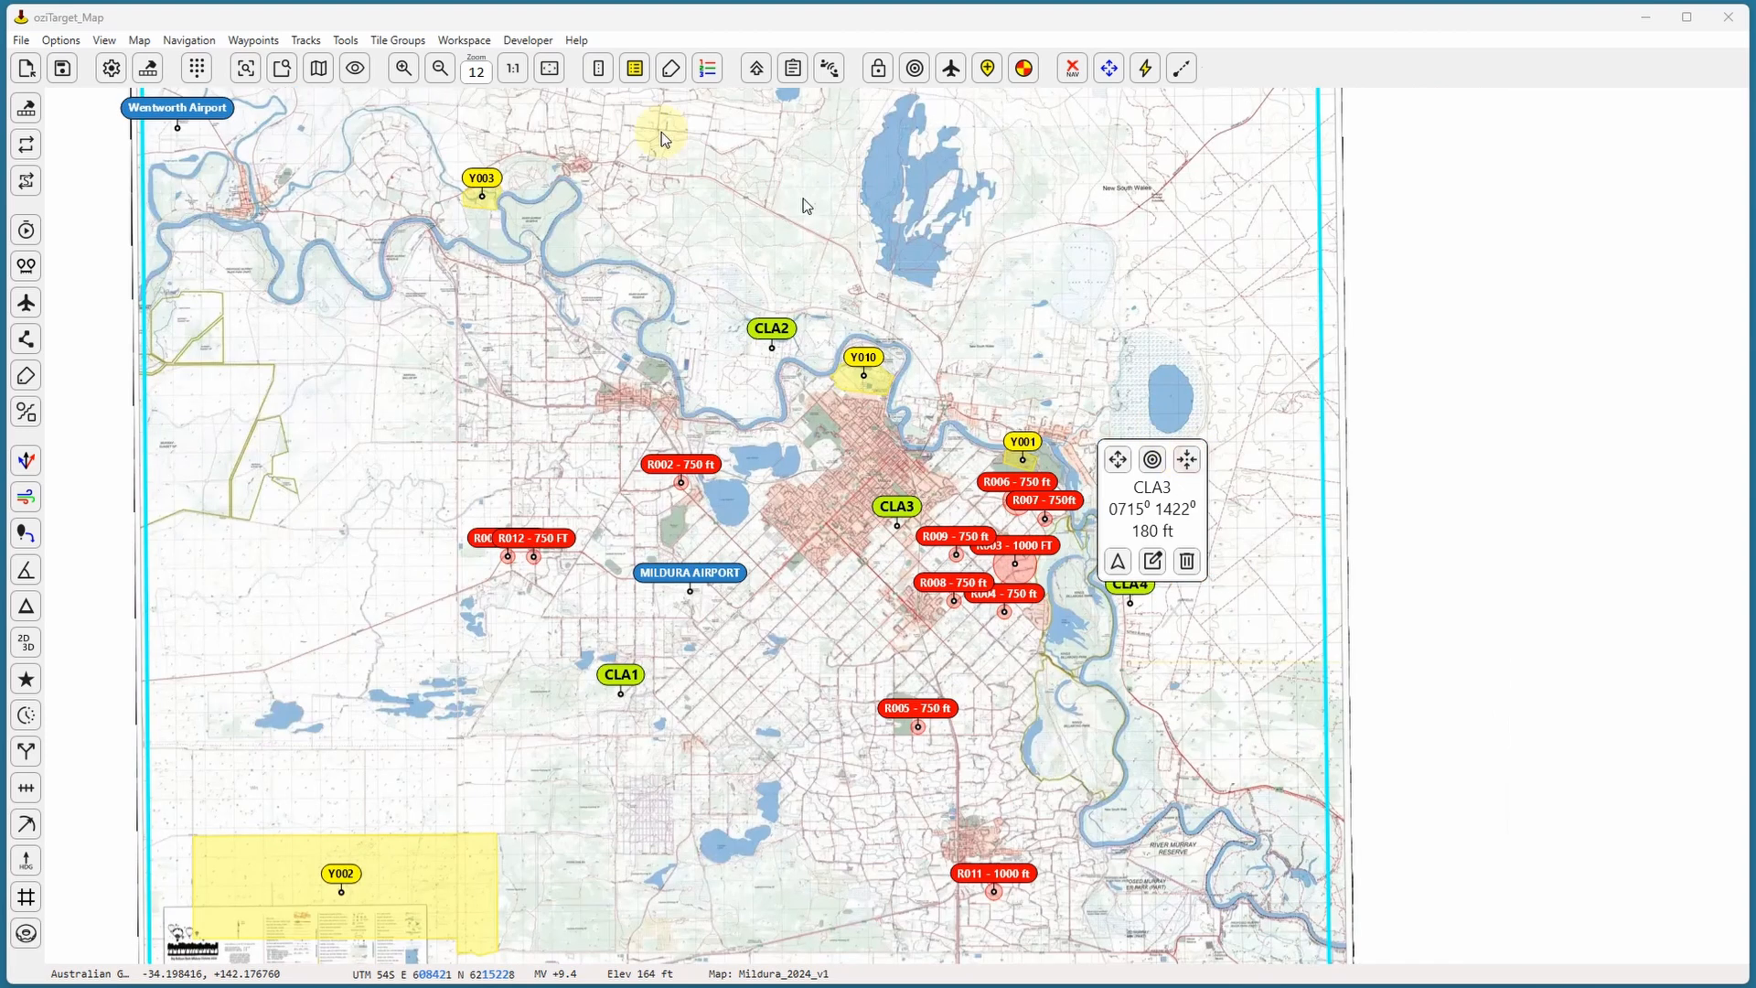
pyautogui.click(403, 69)
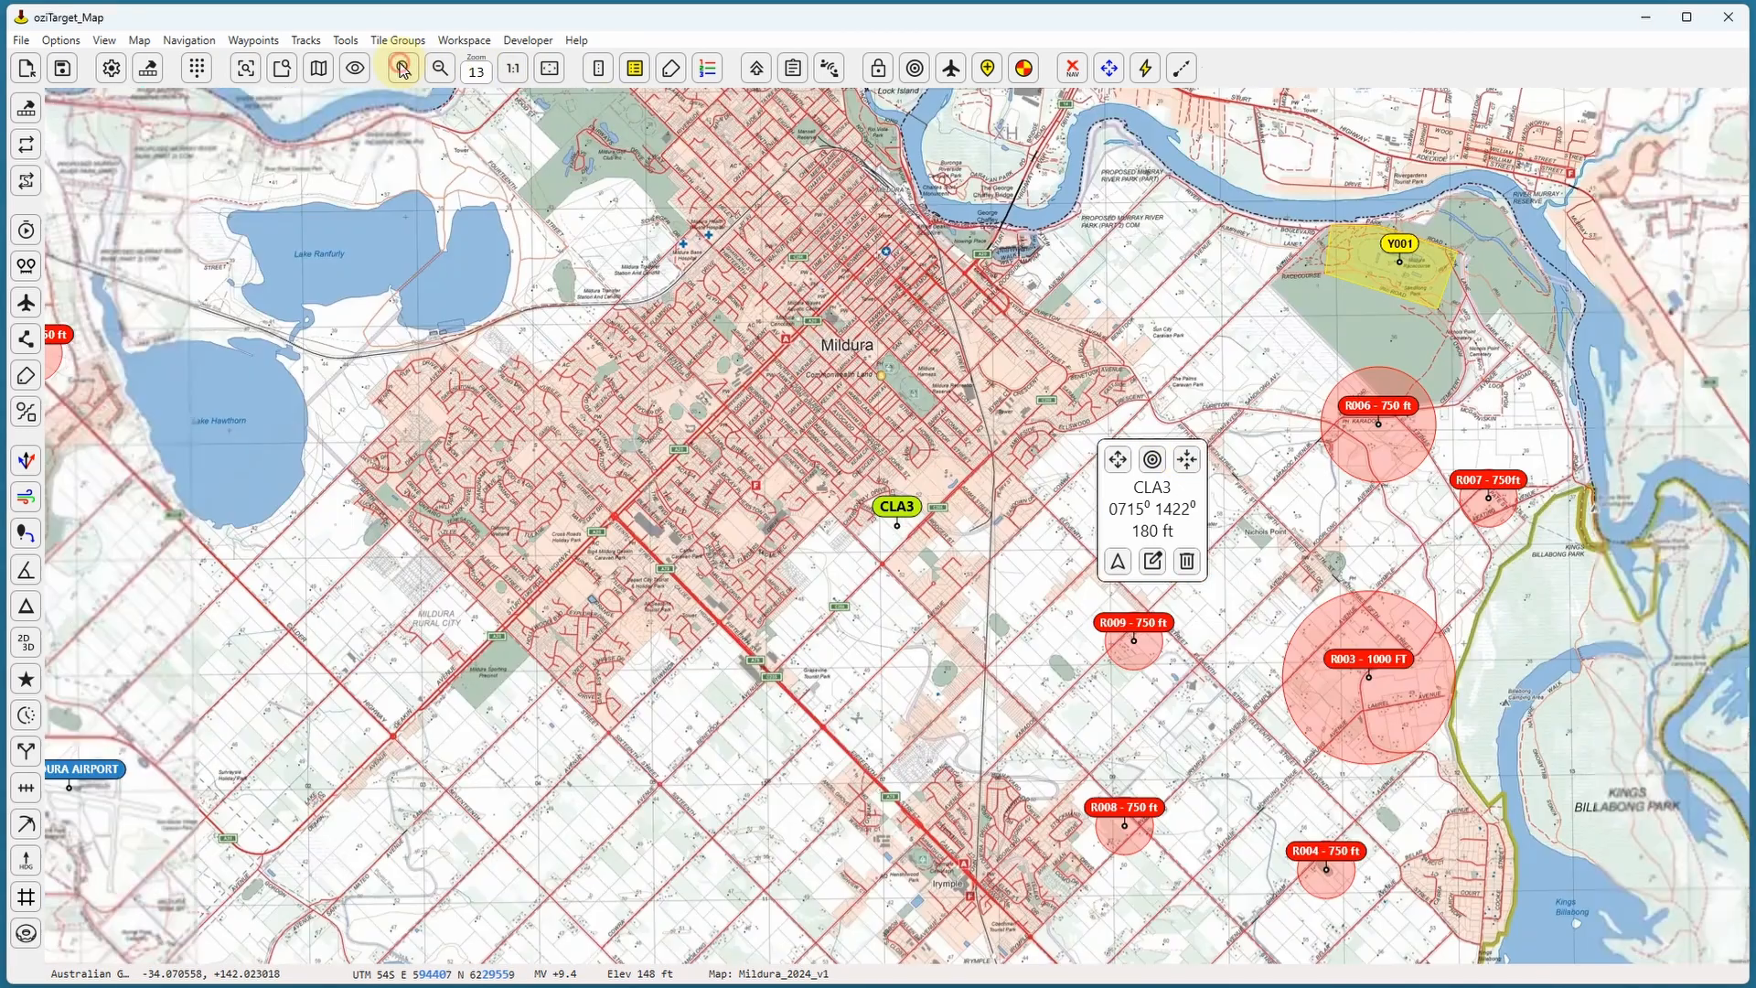
pyautogui.click(402, 68)
pyautogui.click(403, 68)
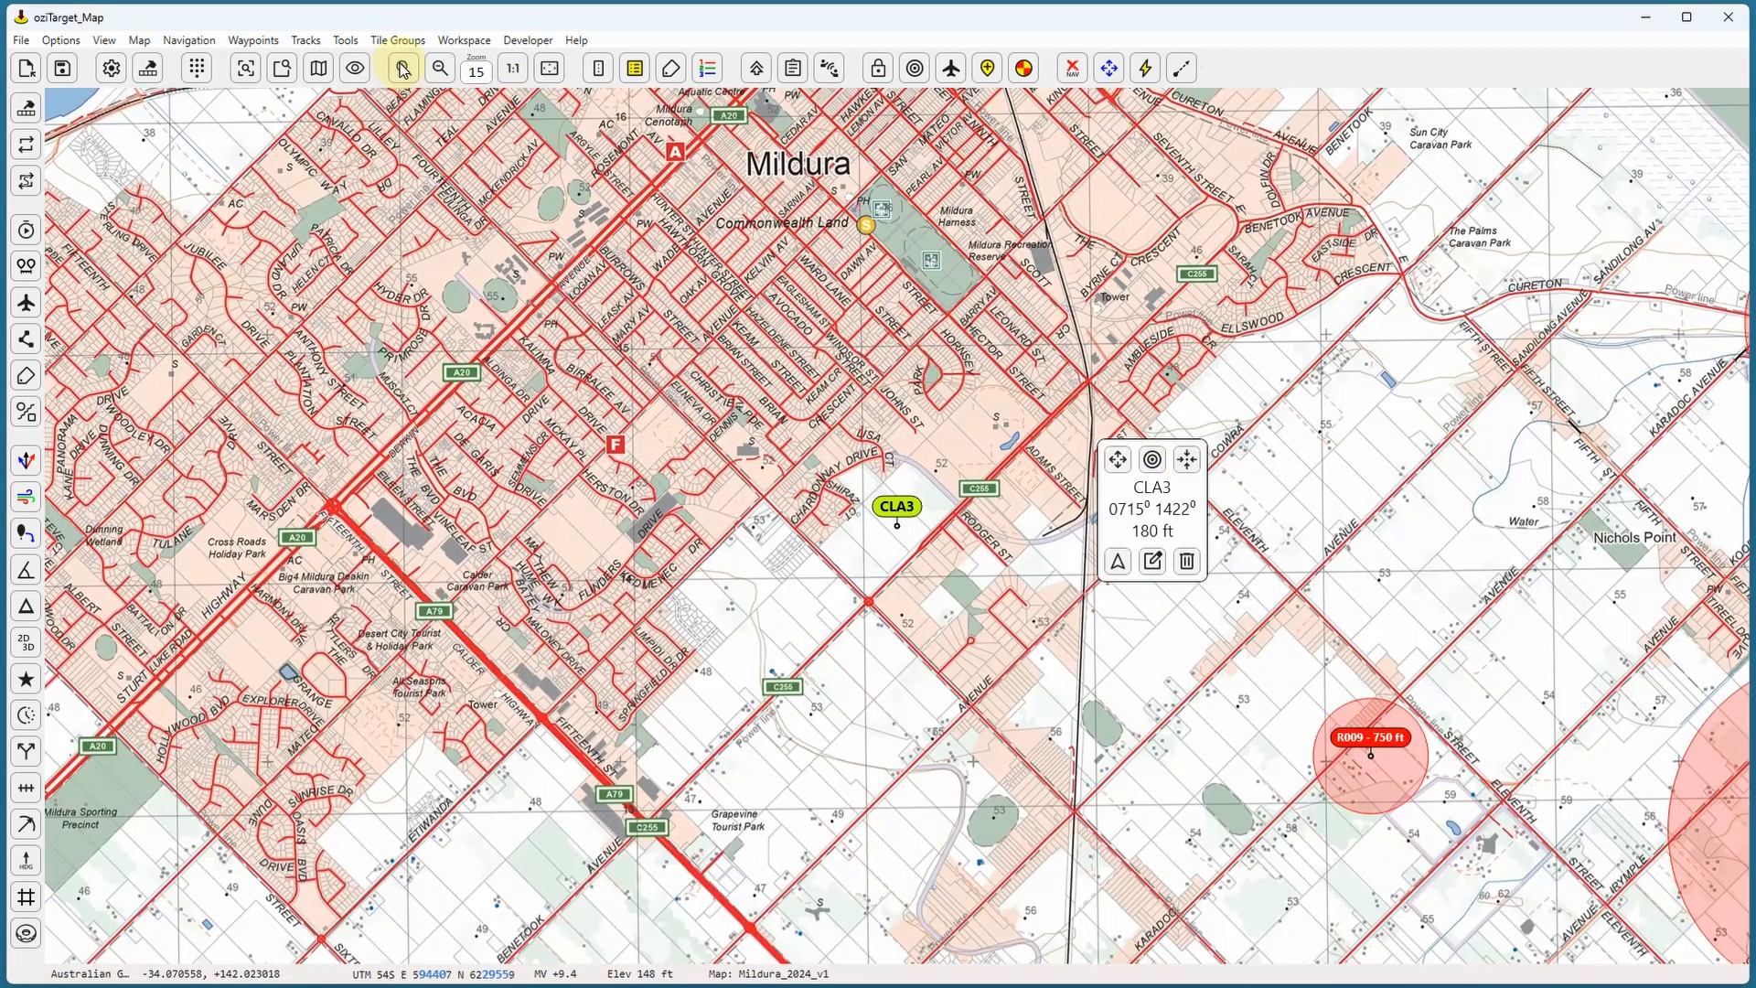
pyautogui.click(903, 428)
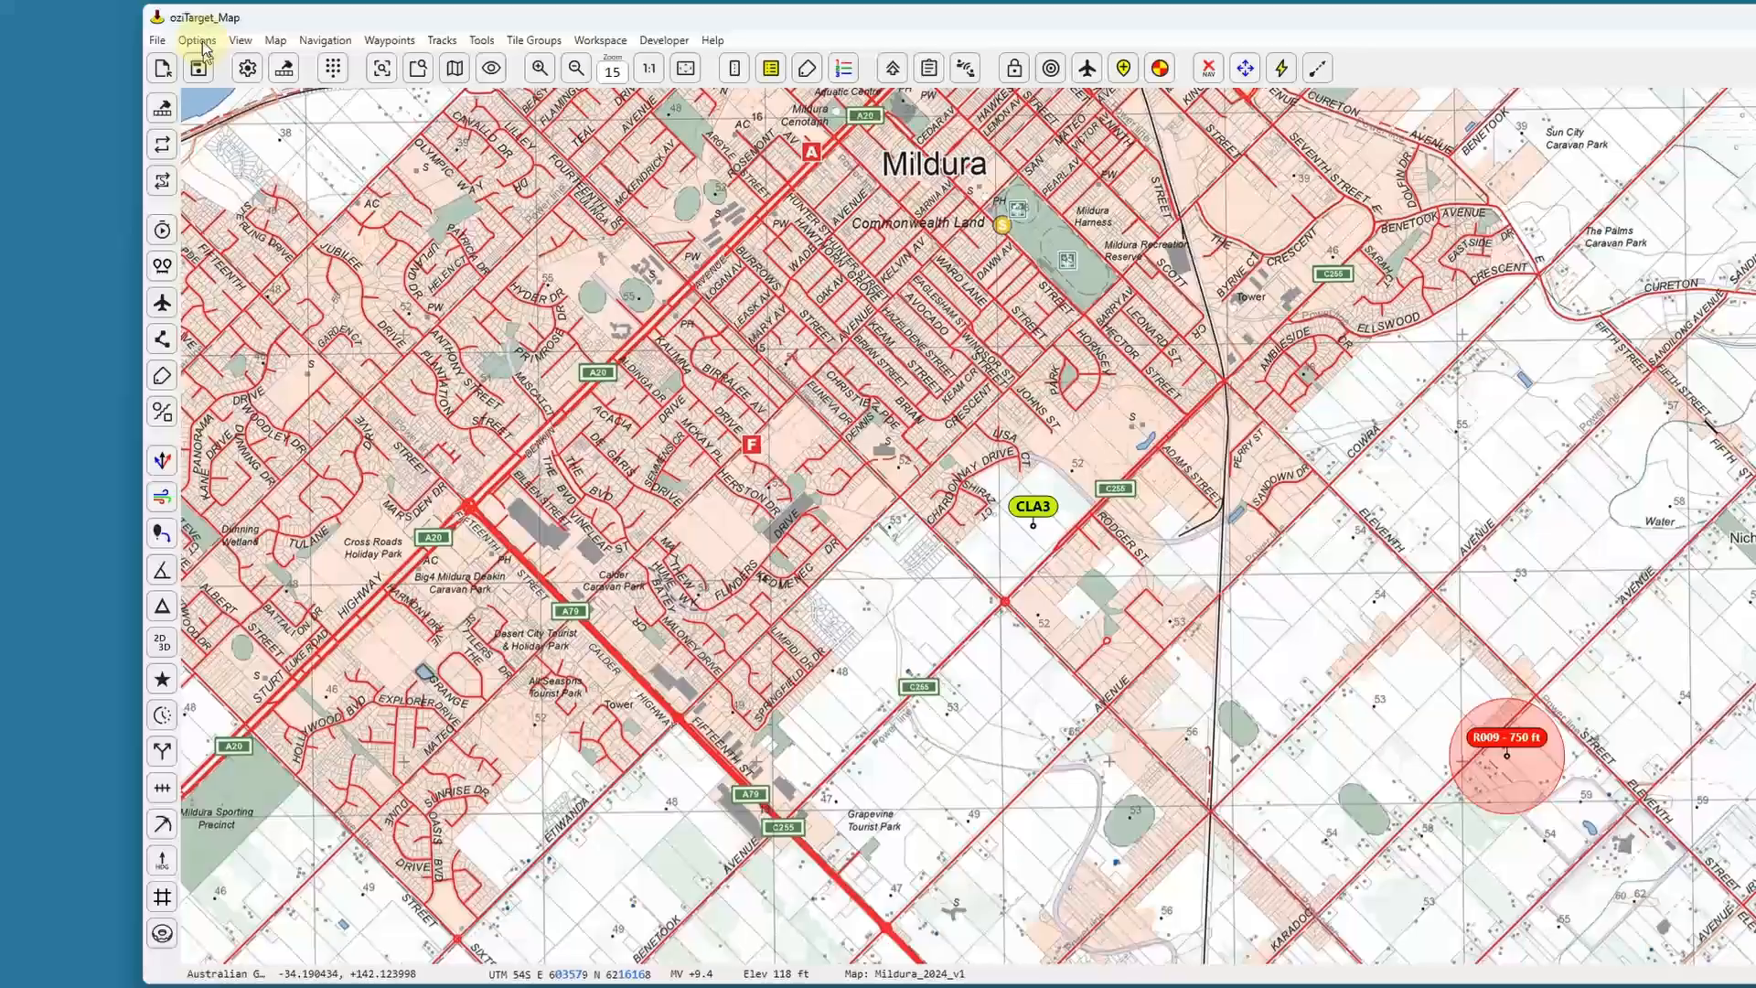
# Create a new project in the Project manager and import the currently open map, waypoints, tracks and settings.
pyautogui.click(148, 40)
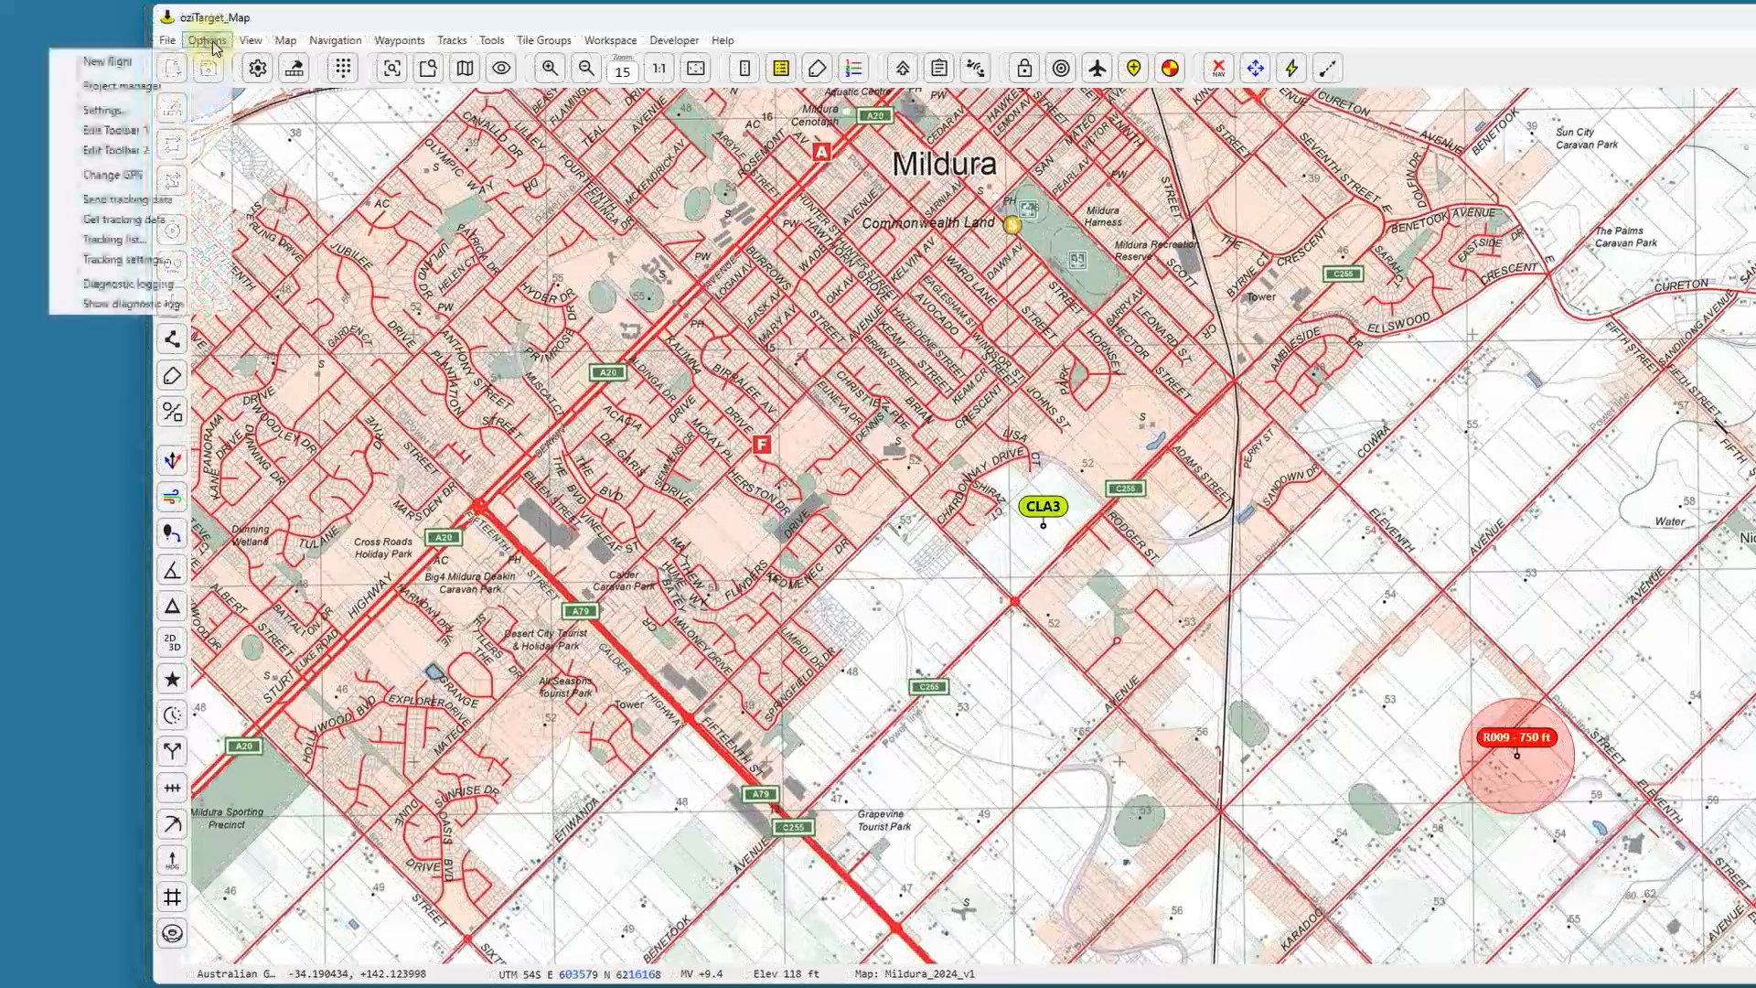
pyautogui.click(212, 88)
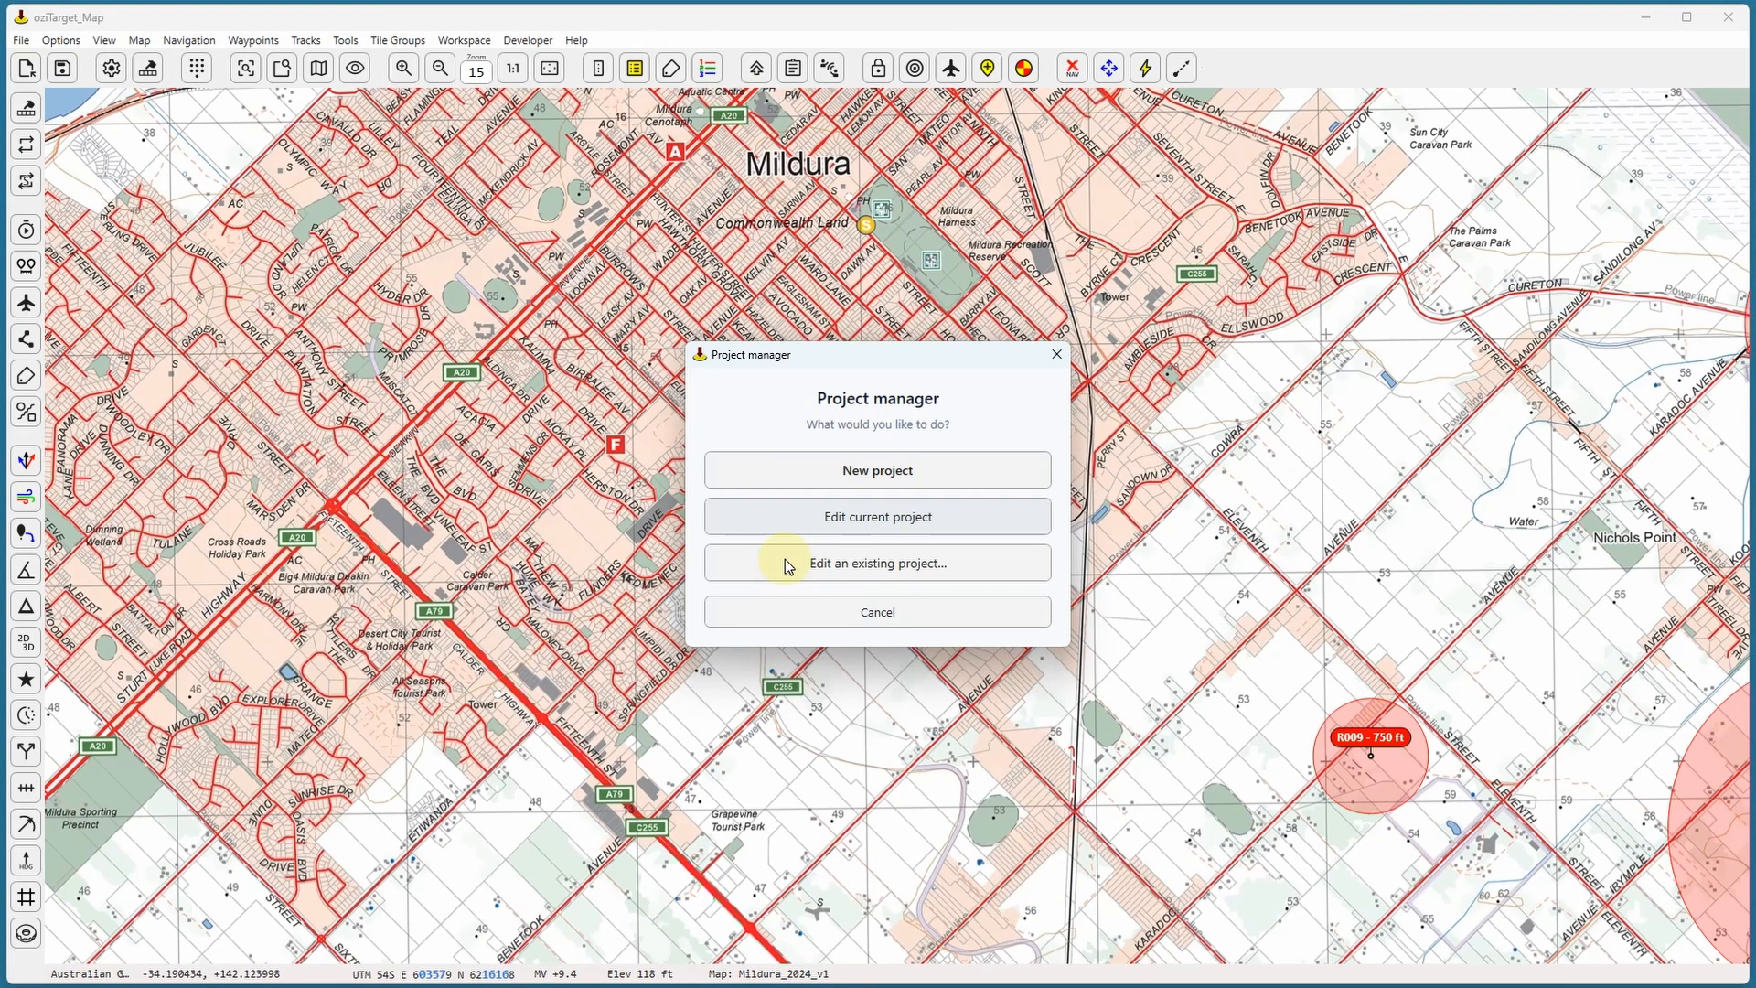
pyautogui.click(793, 472)
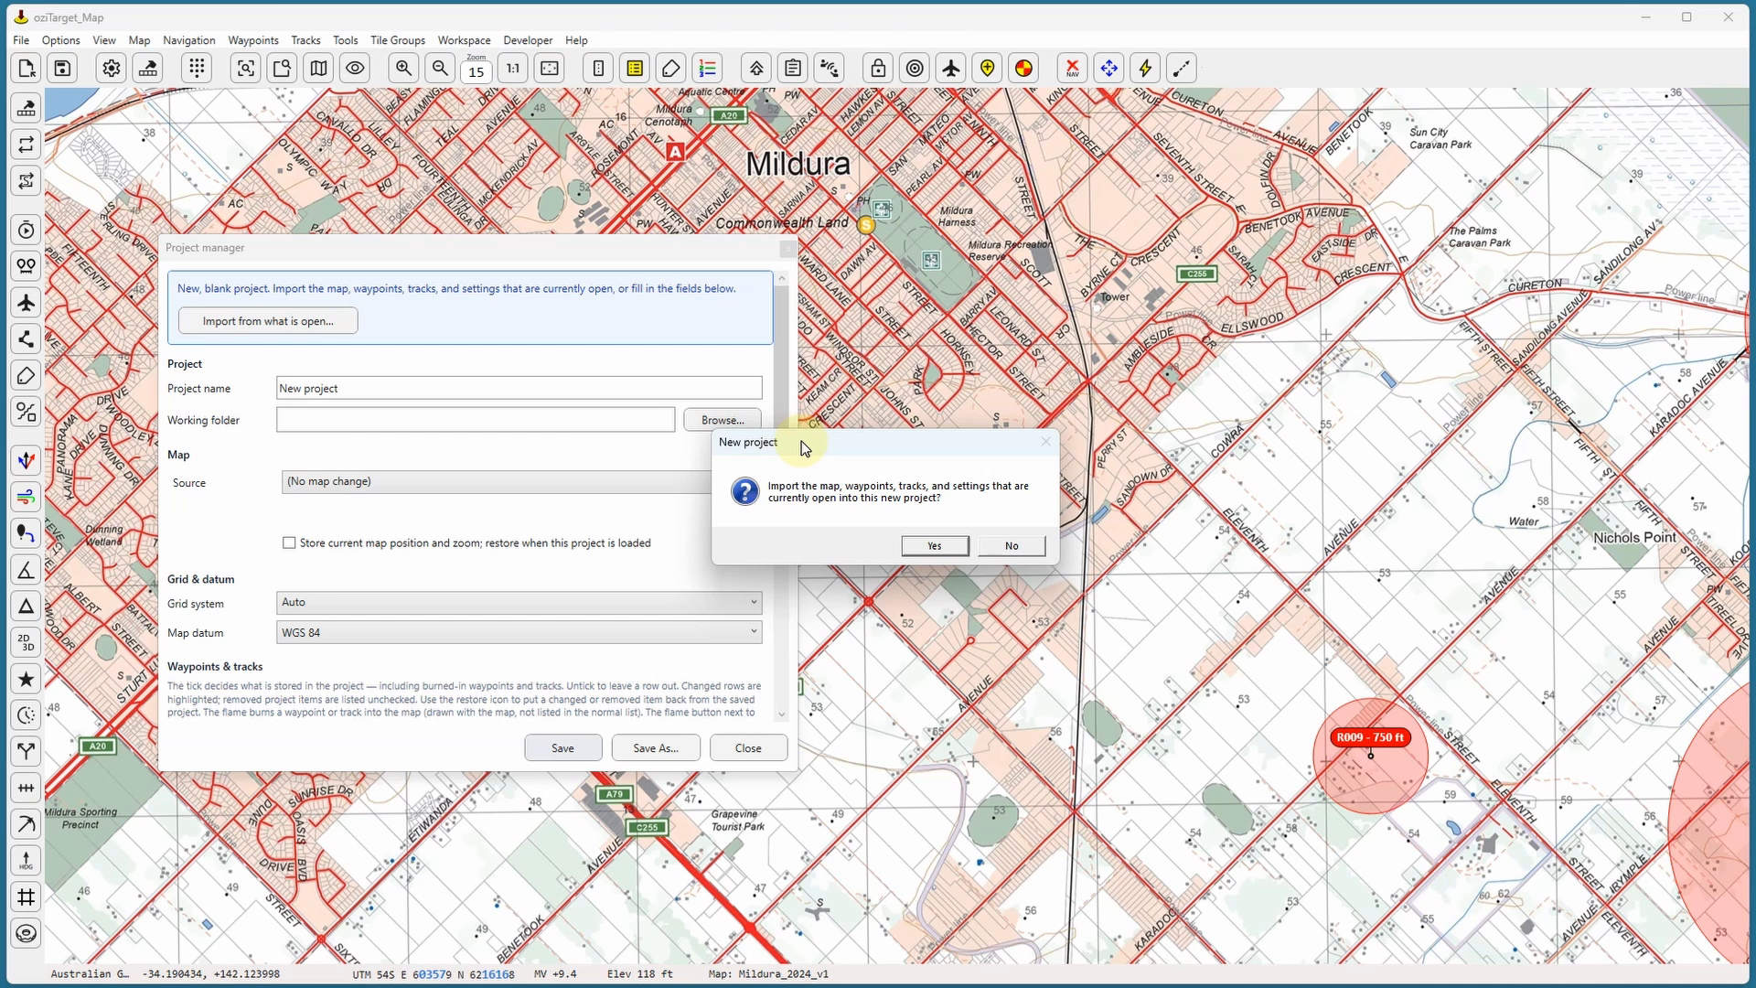
pyautogui.click(933, 545)
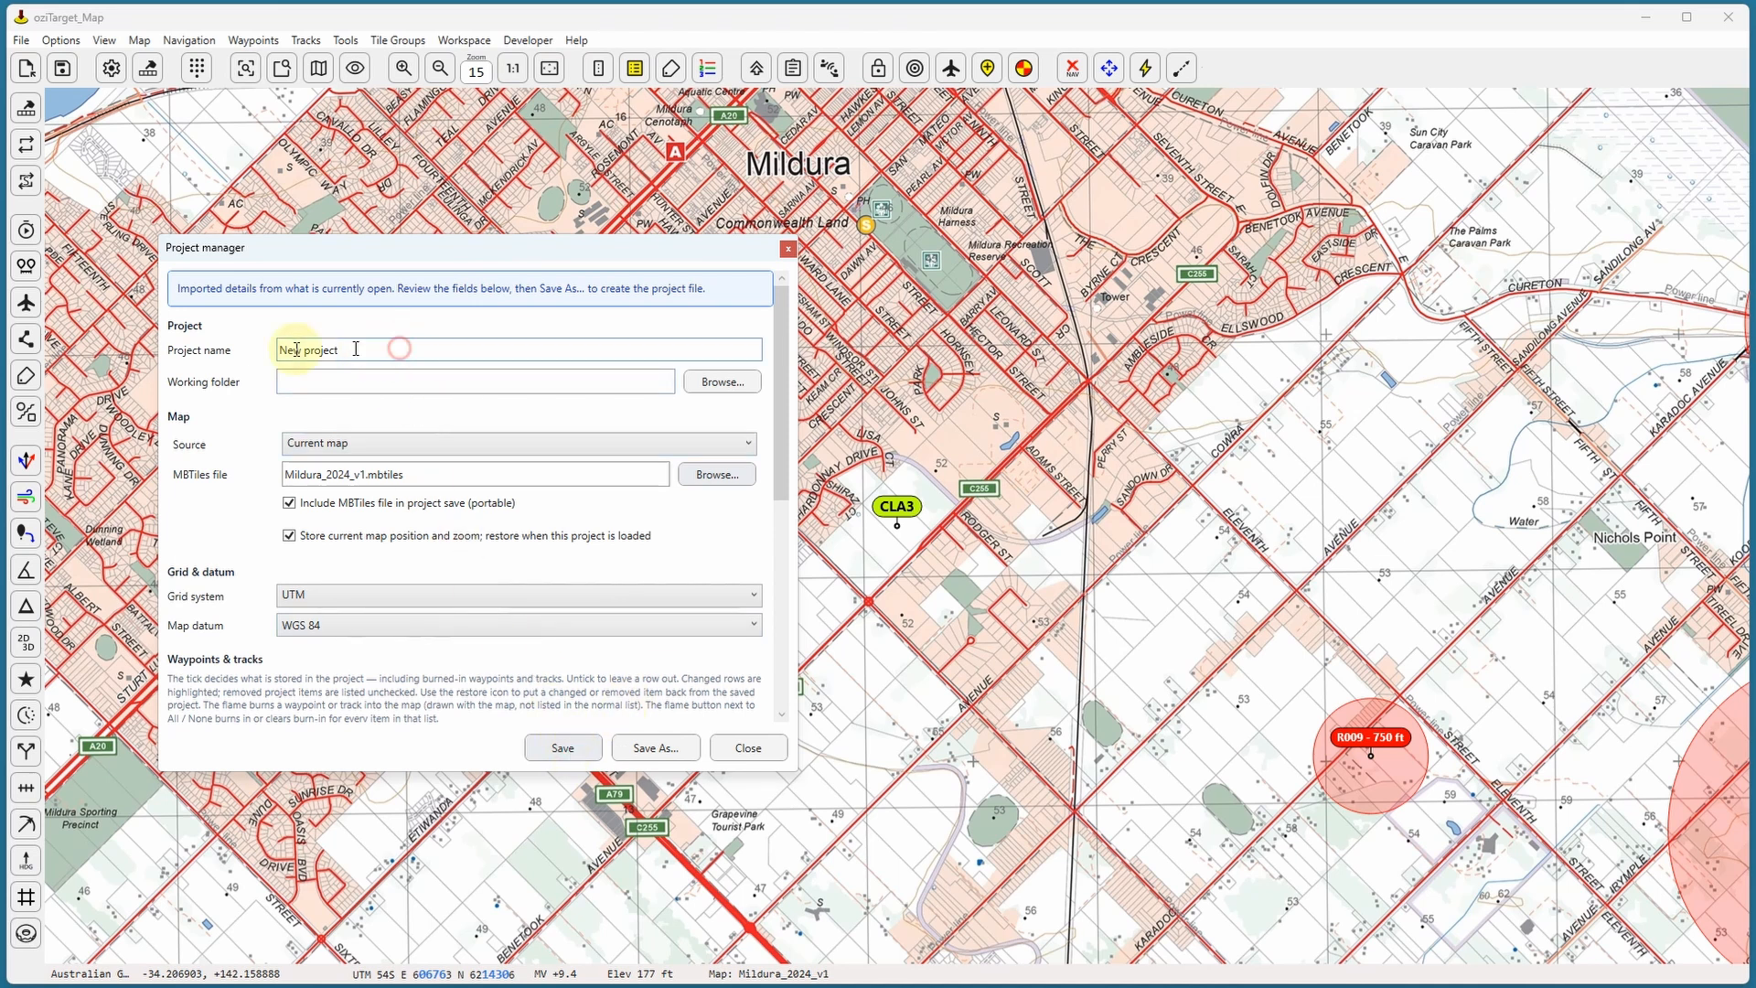
# Name the project Mildura Test and set its working folder to Mildura 2026 Project.
pyautogui.moveTo(401, 348); pyautogui.dragTo(250, 357)
pyautogui.write('Mil')
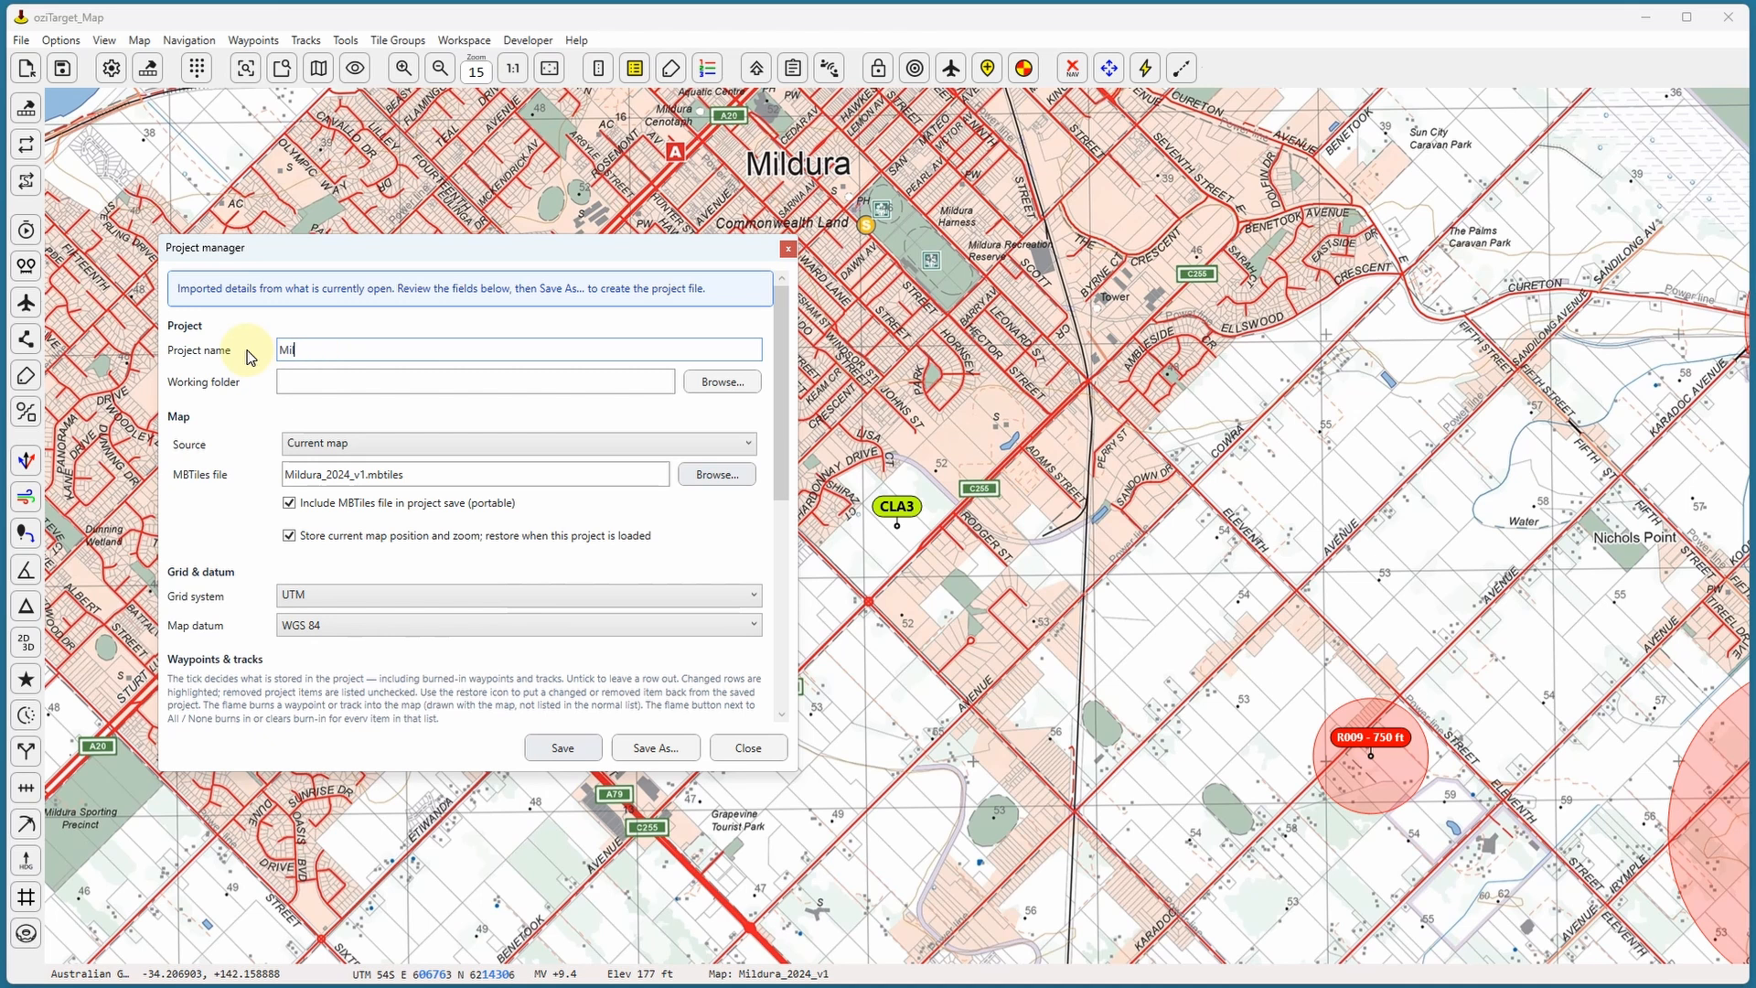
pyautogui.write('dura Test')
pyautogui.click(701, 384)
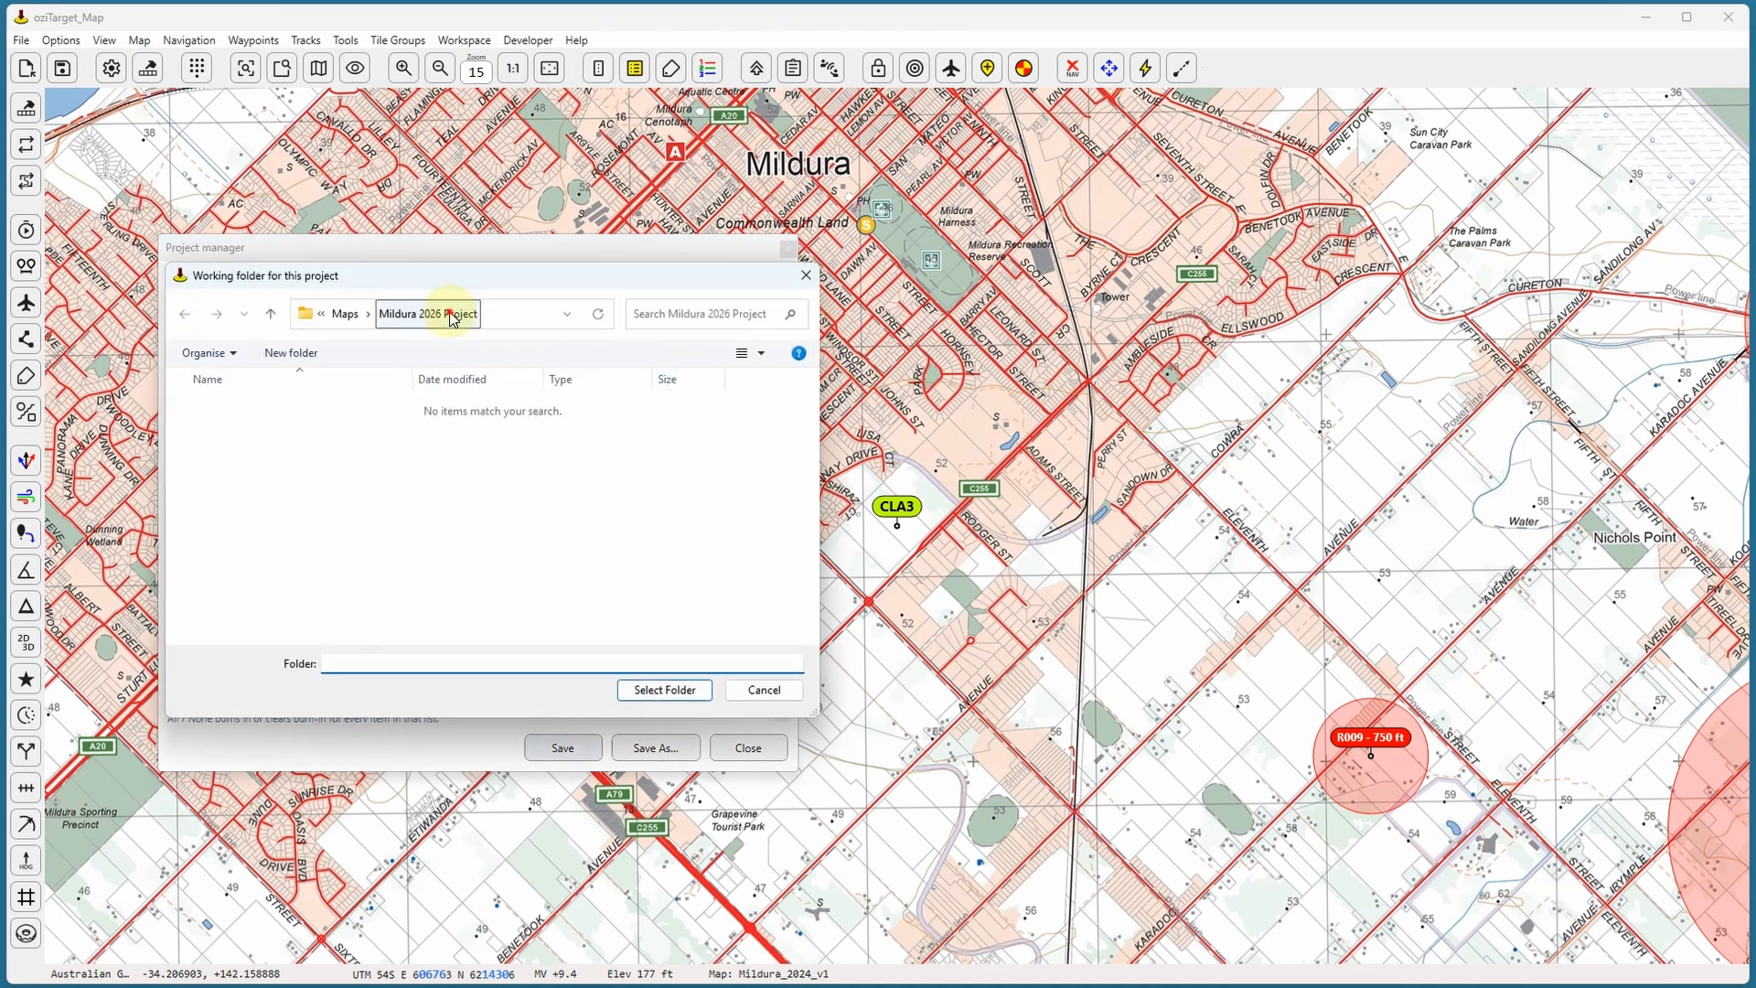
pyautogui.click(641, 693)
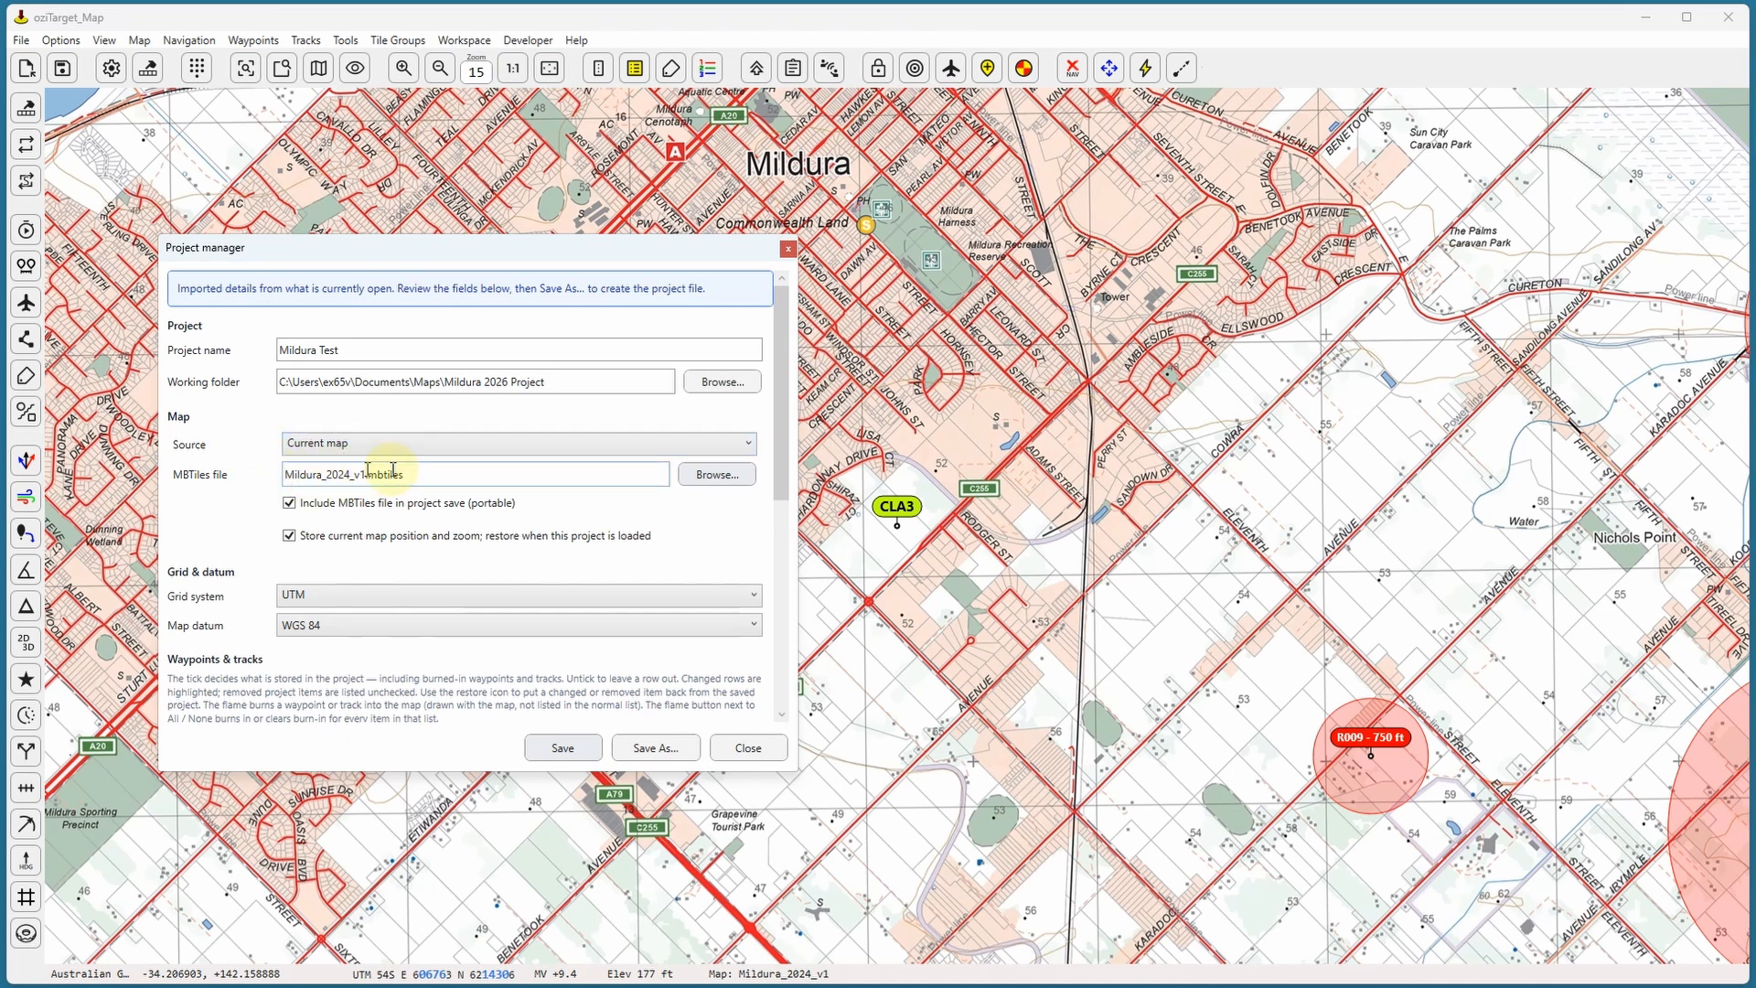
# Look through the map source choices, keep Current map, and toggle the MBTiles inclusion and stored map position options off and back on.
pyautogui.click(416, 446)
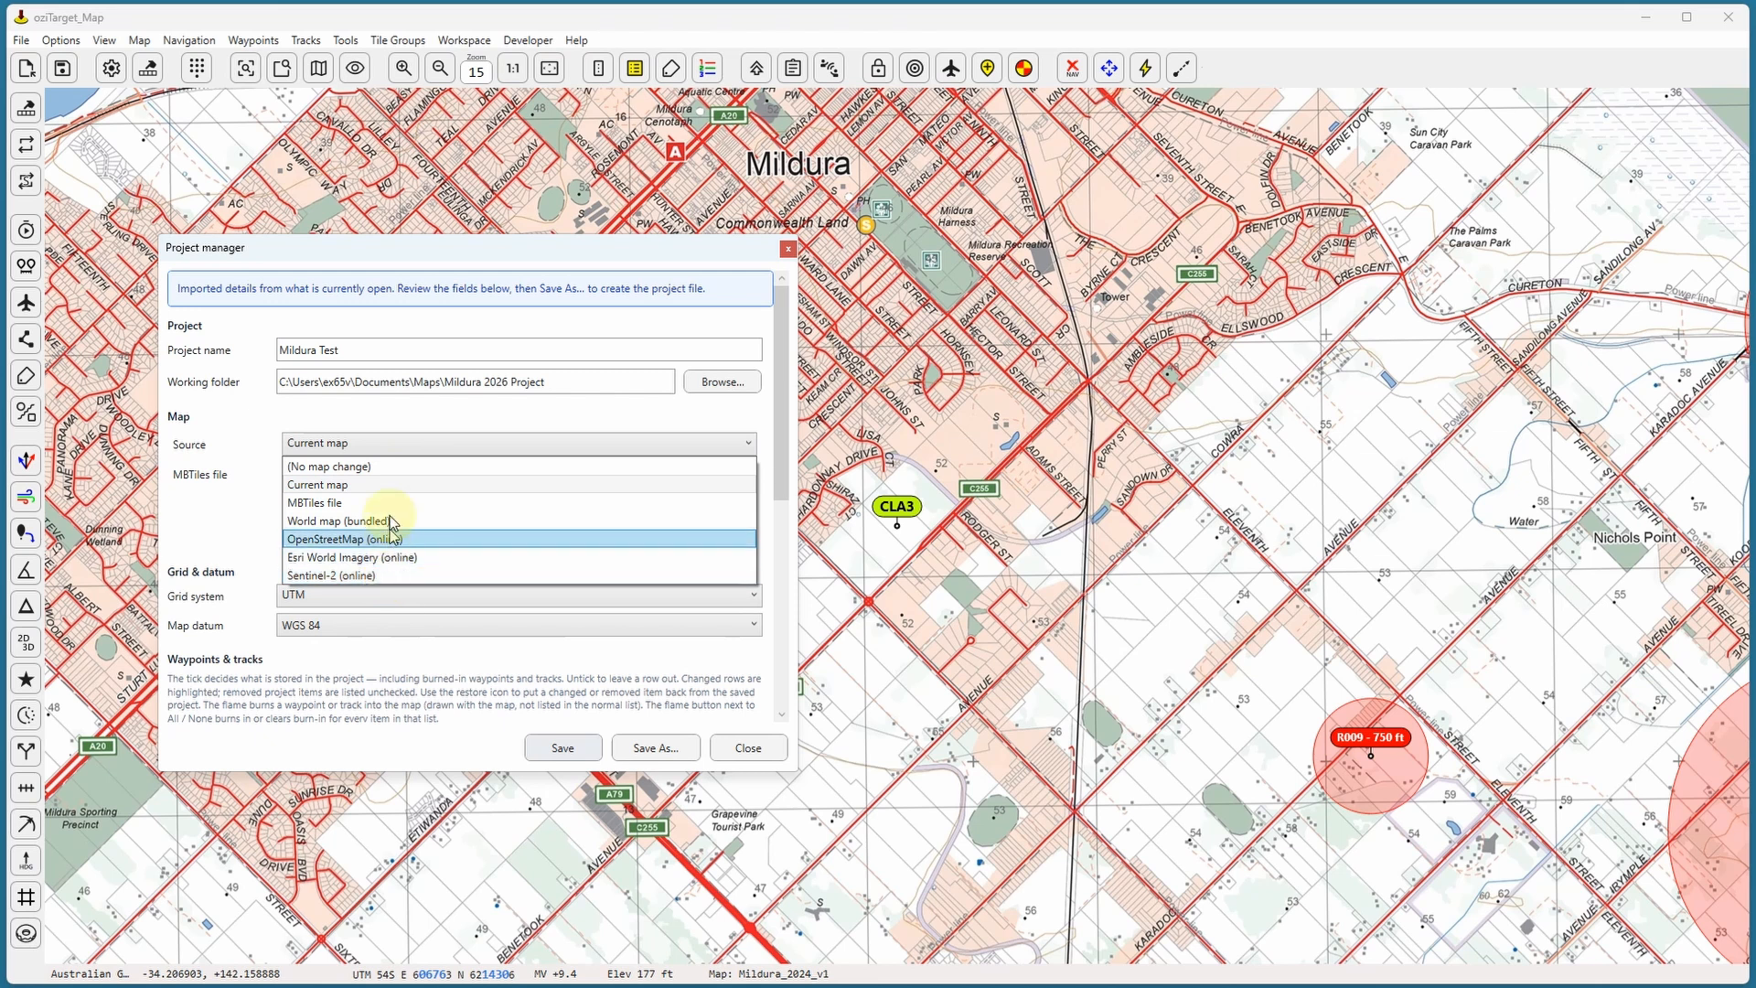
pyautogui.click(390, 482)
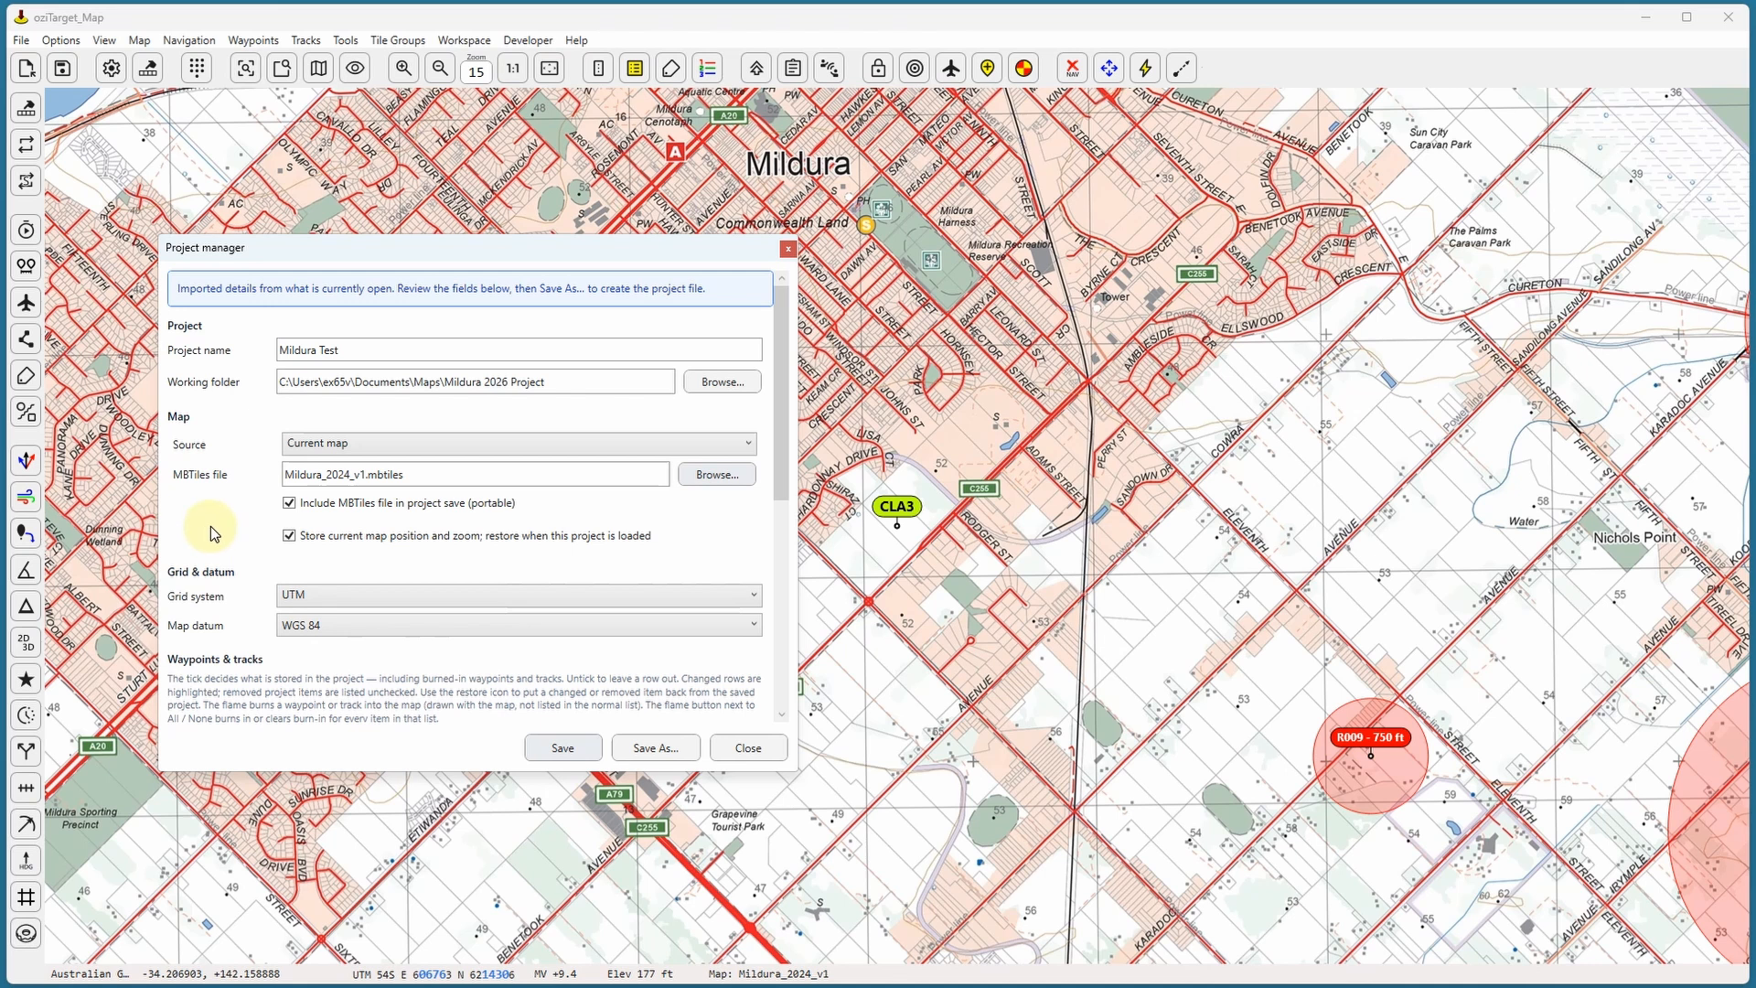
pyautogui.click(289, 504)
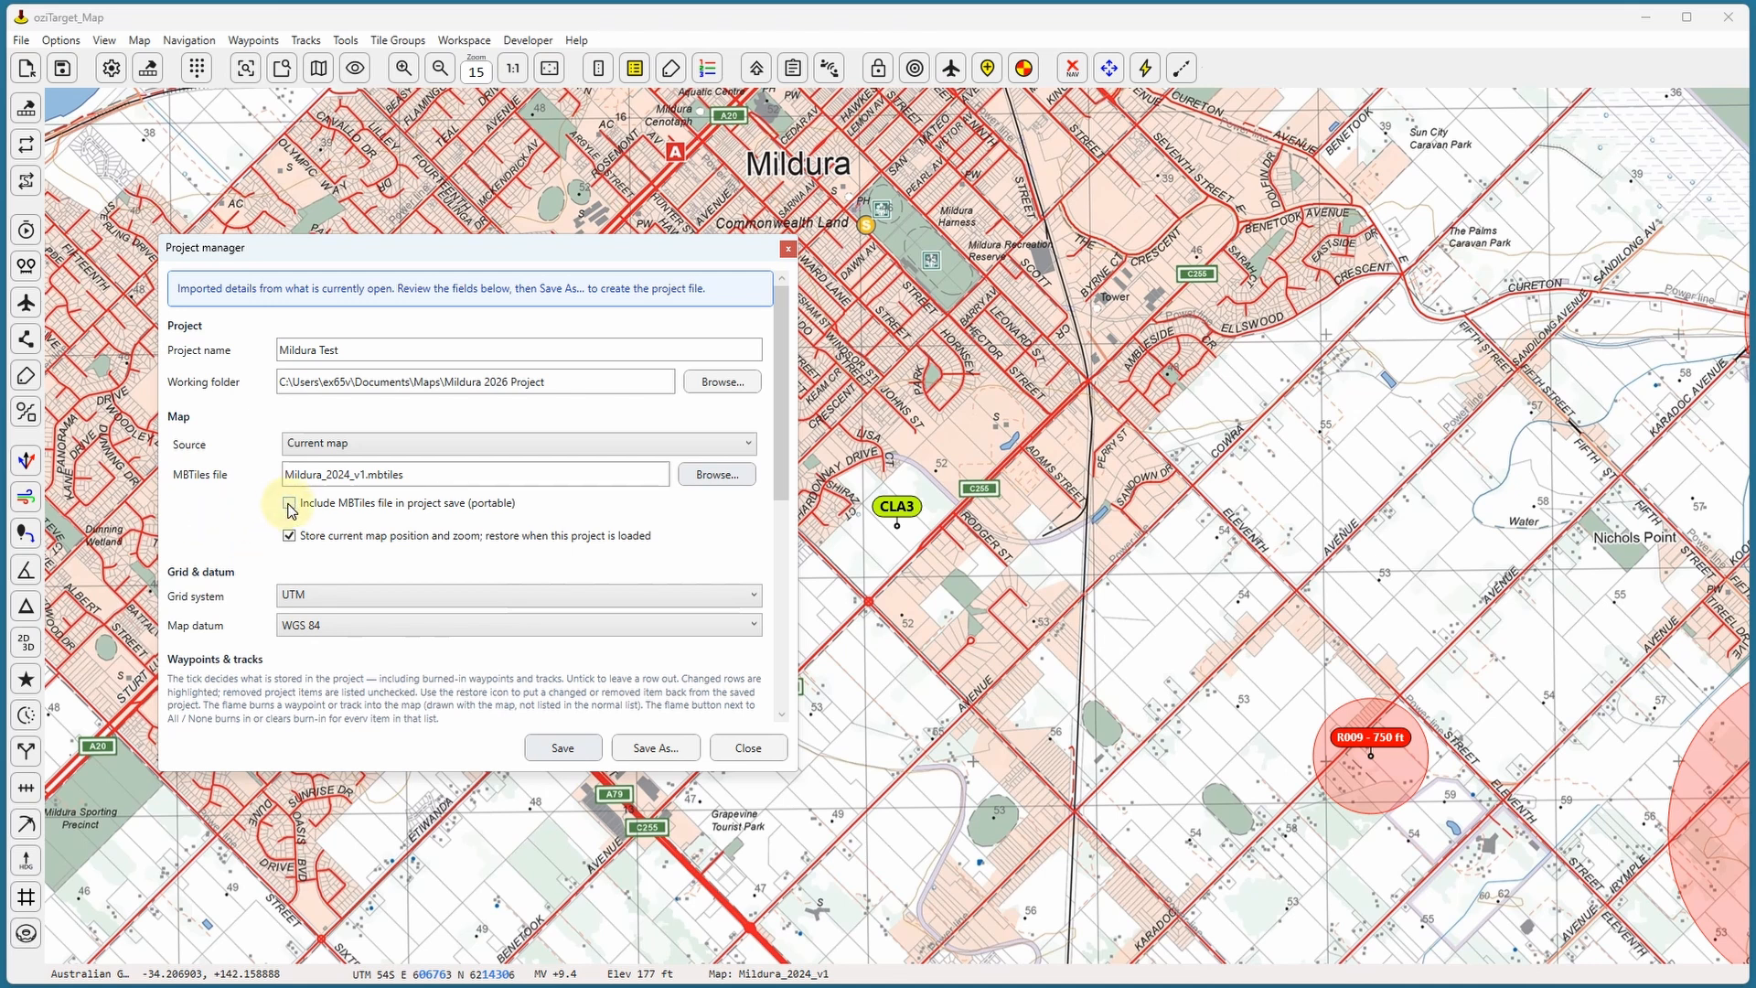
pyautogui.click(290, 503)
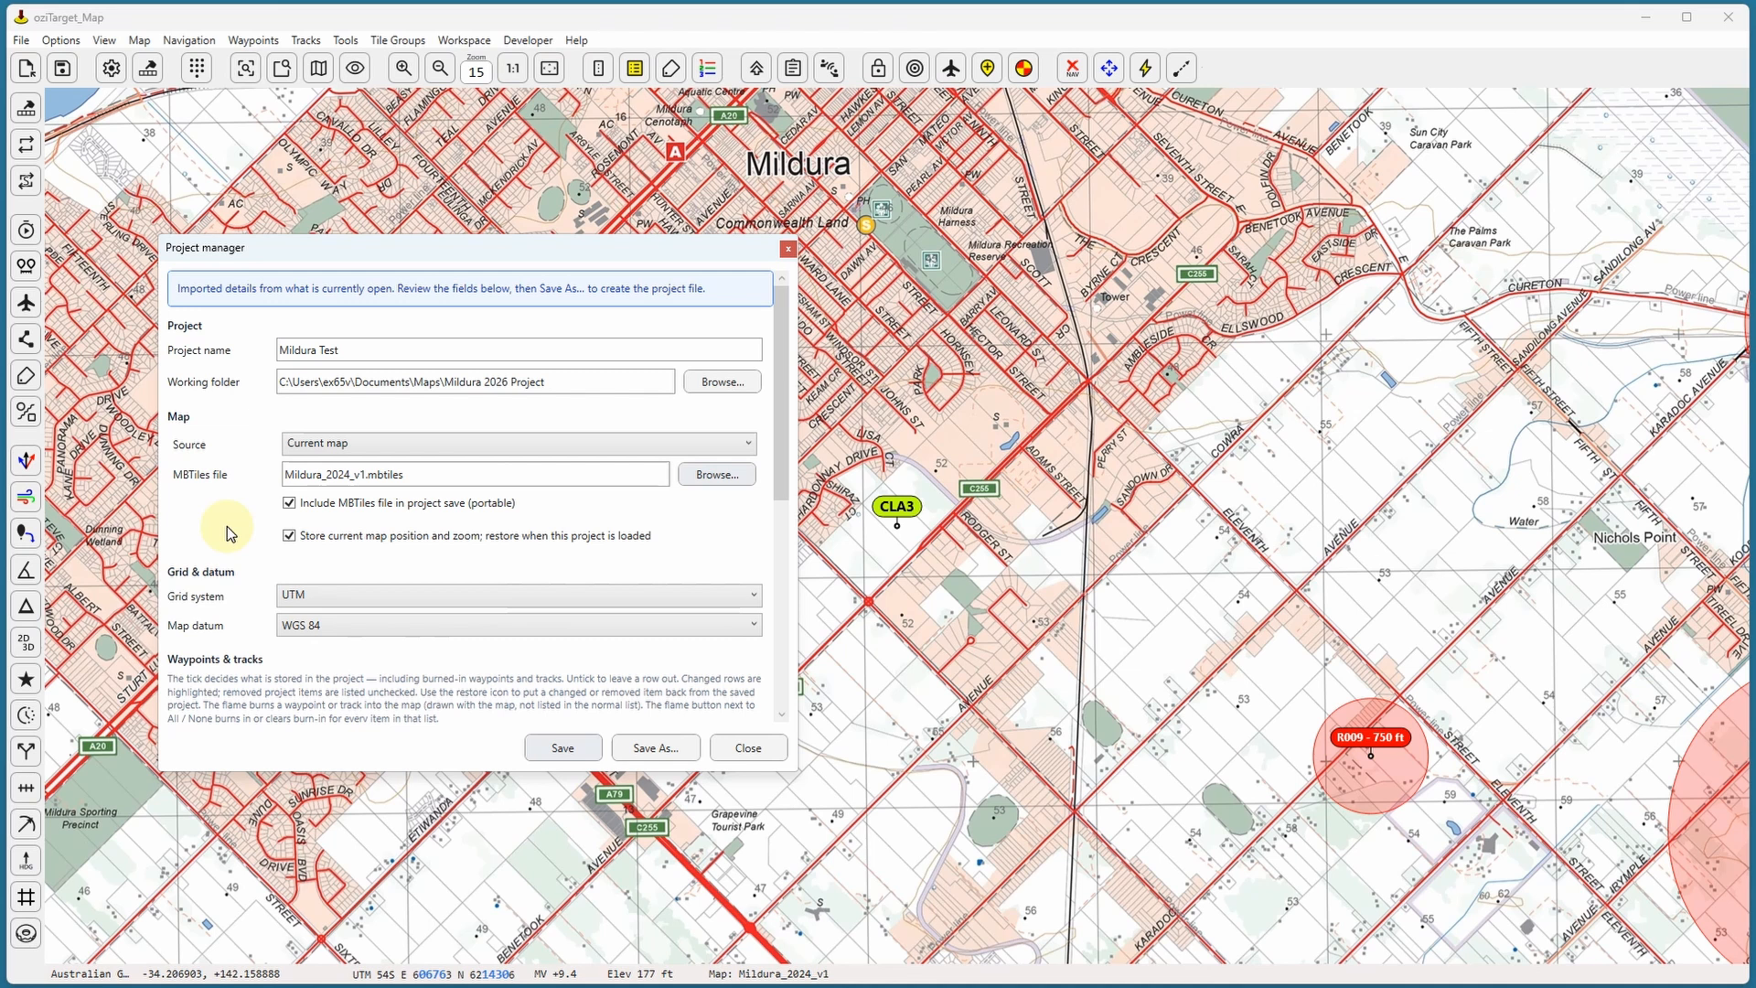
pyautogui.click(289, 536)
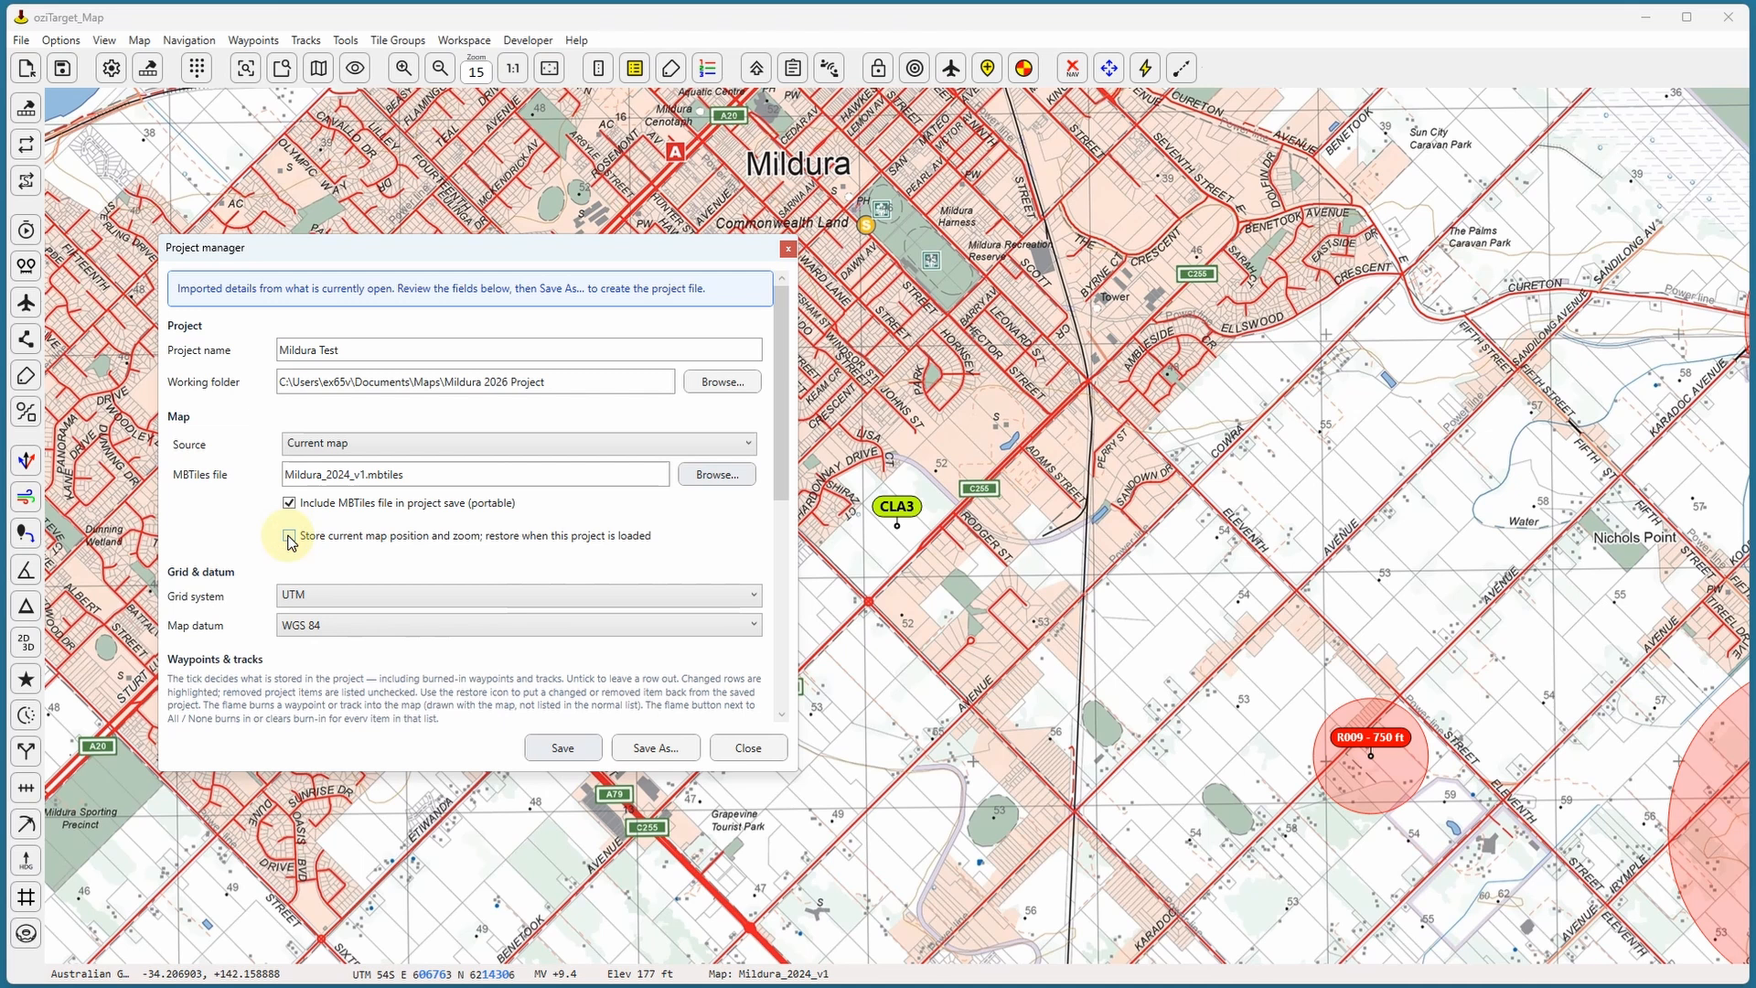
pyautogui.click(289, 536)
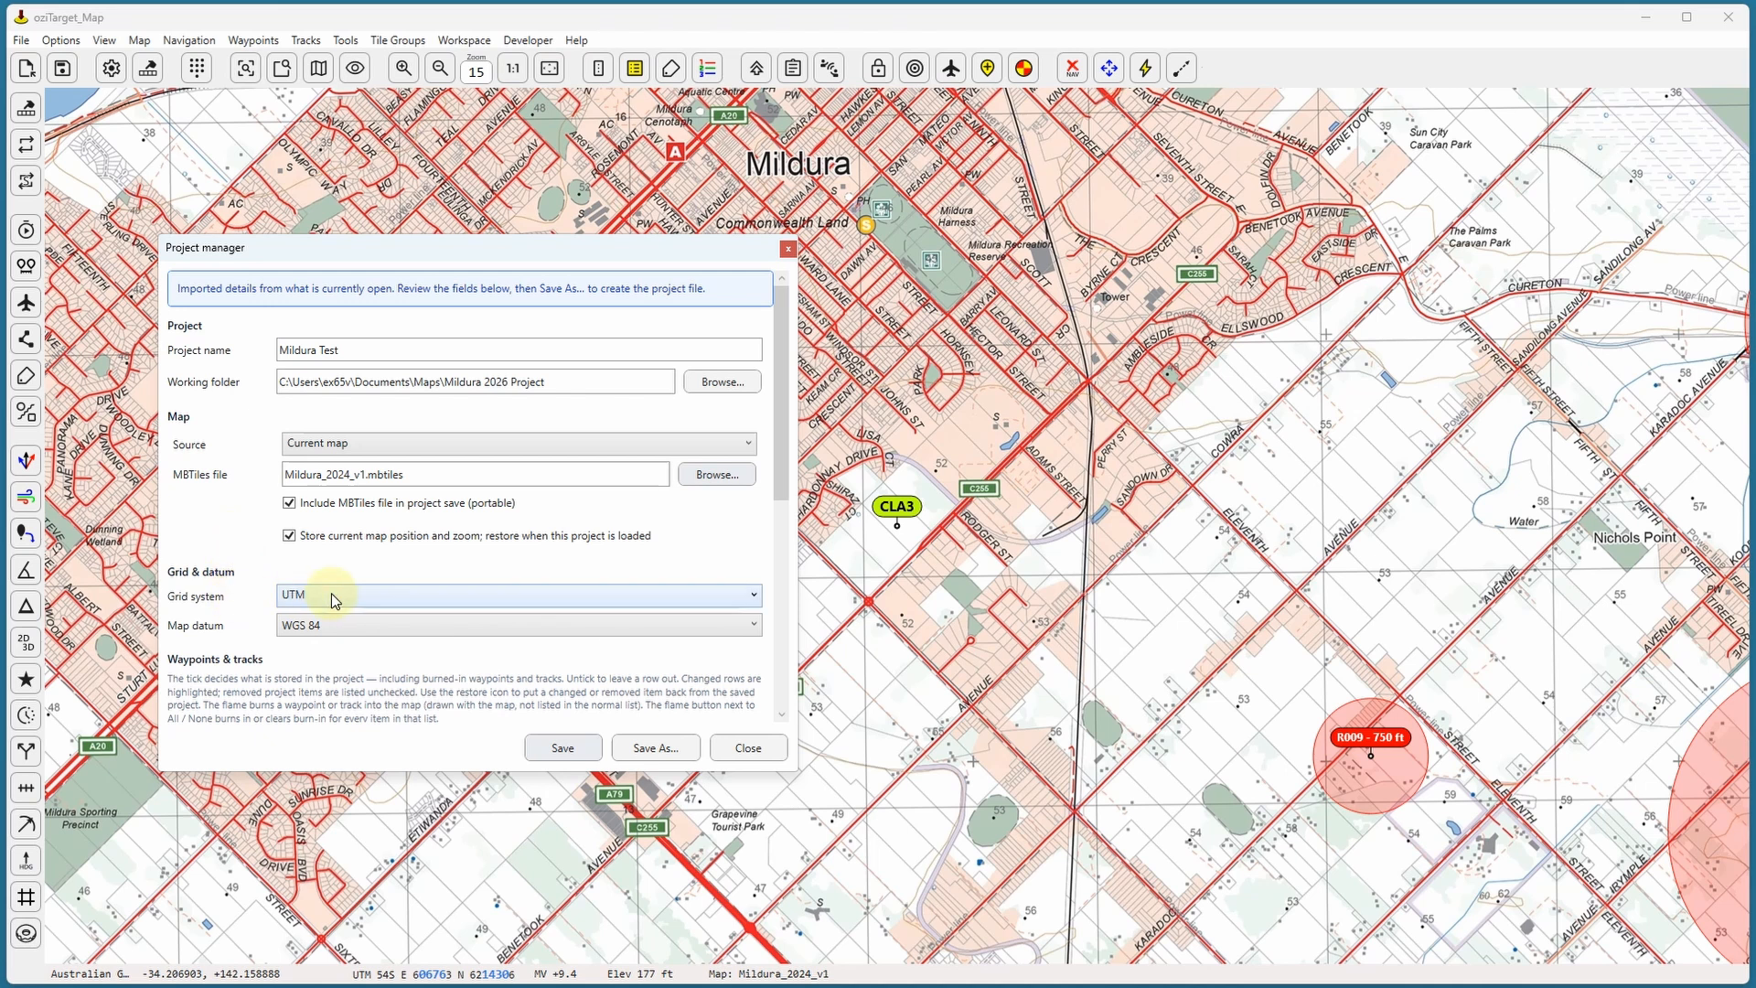
# Set the project's map datum to Australian Geocentric 2020 (GDA2020).
pyautogui.click(331, 625)
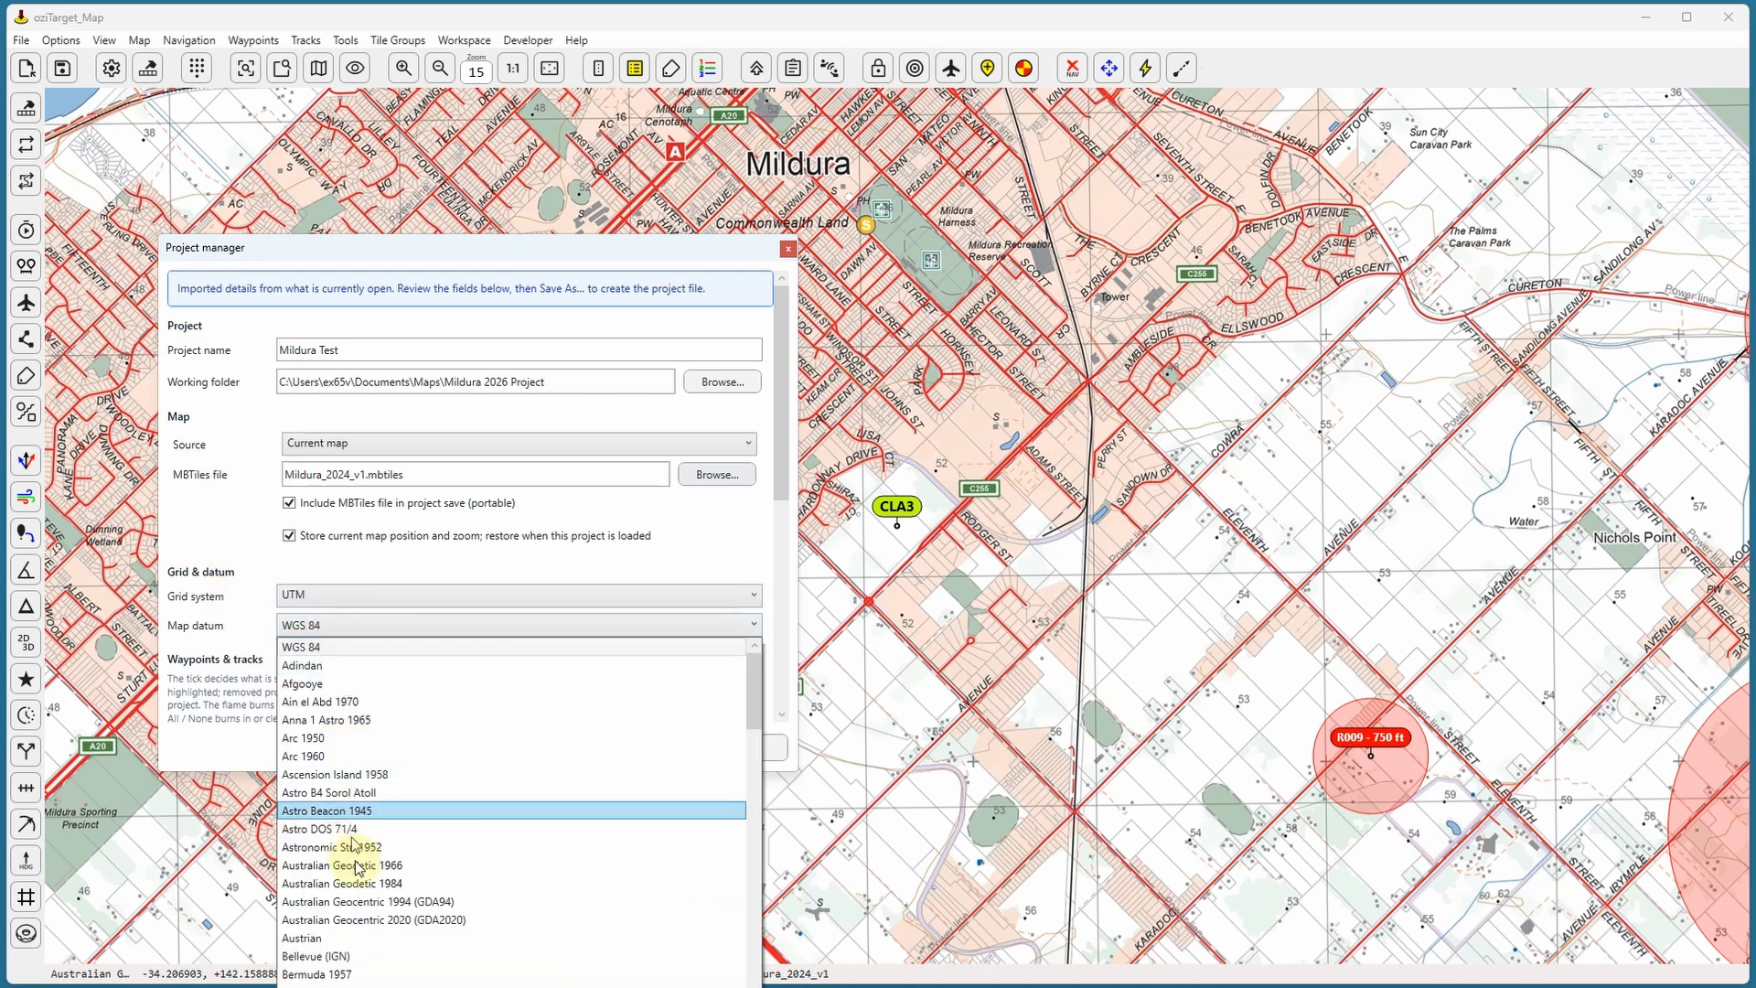
pyautogui.click(375, 927)
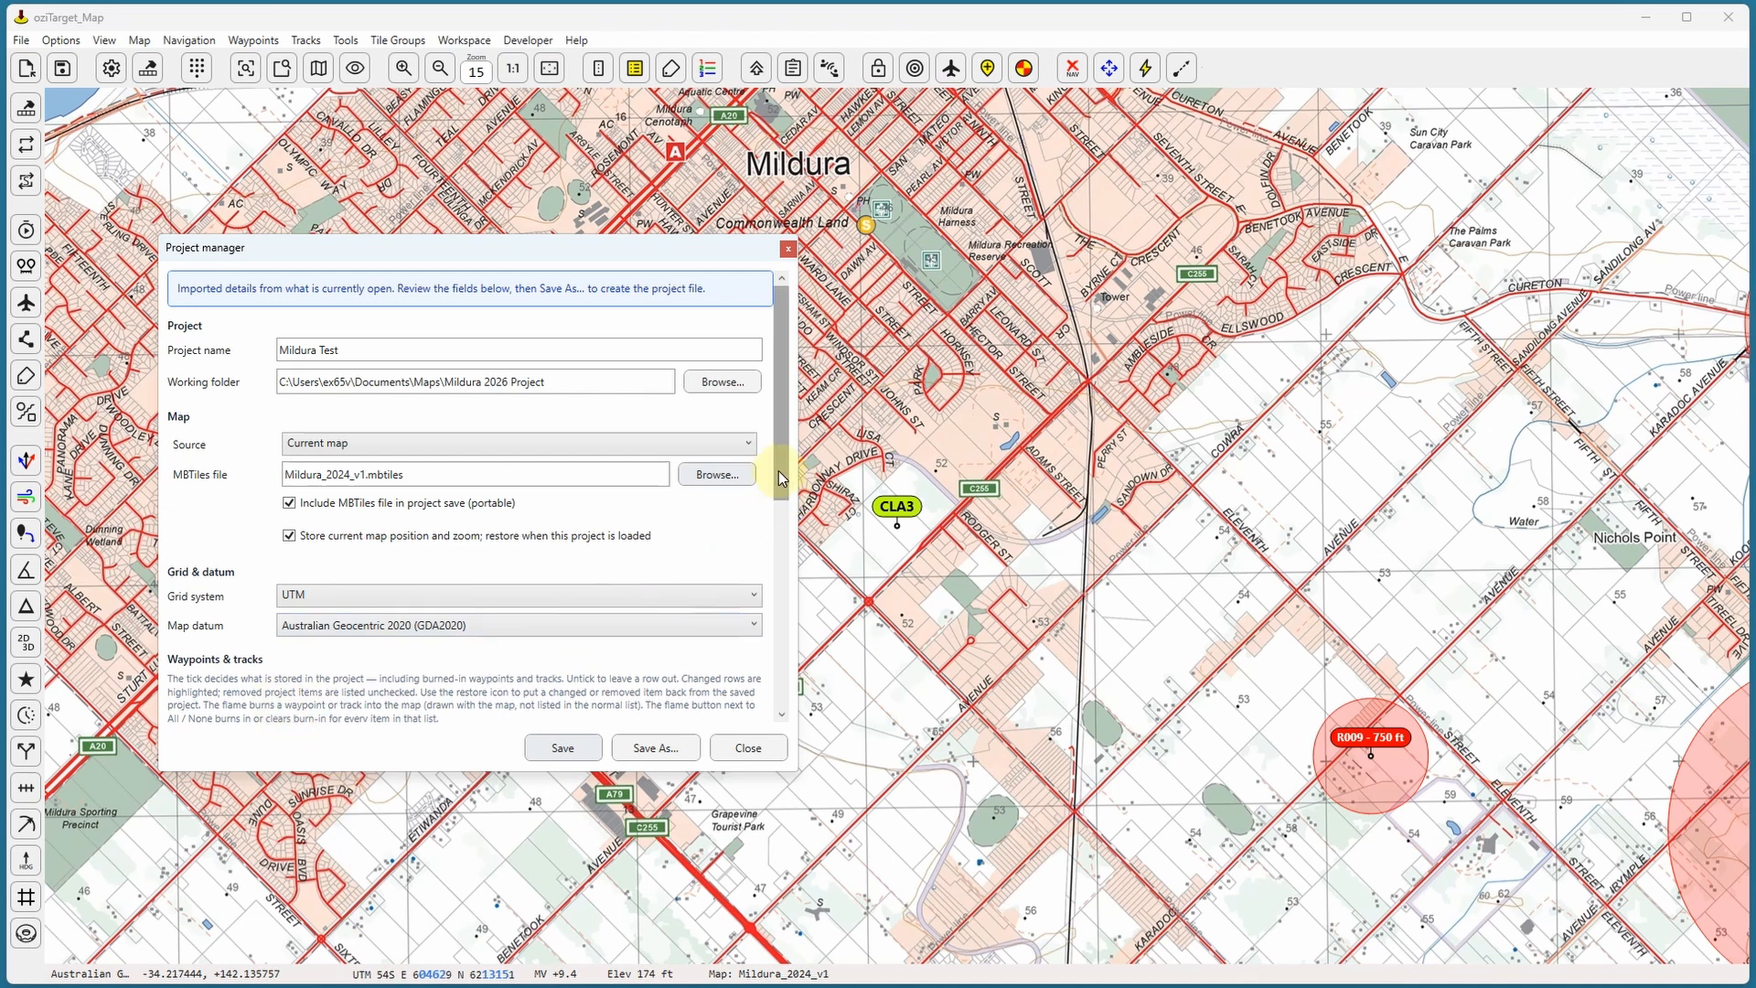
pyautogui.moveTo(779, 476); pyautogui.dragTo(760, 647)
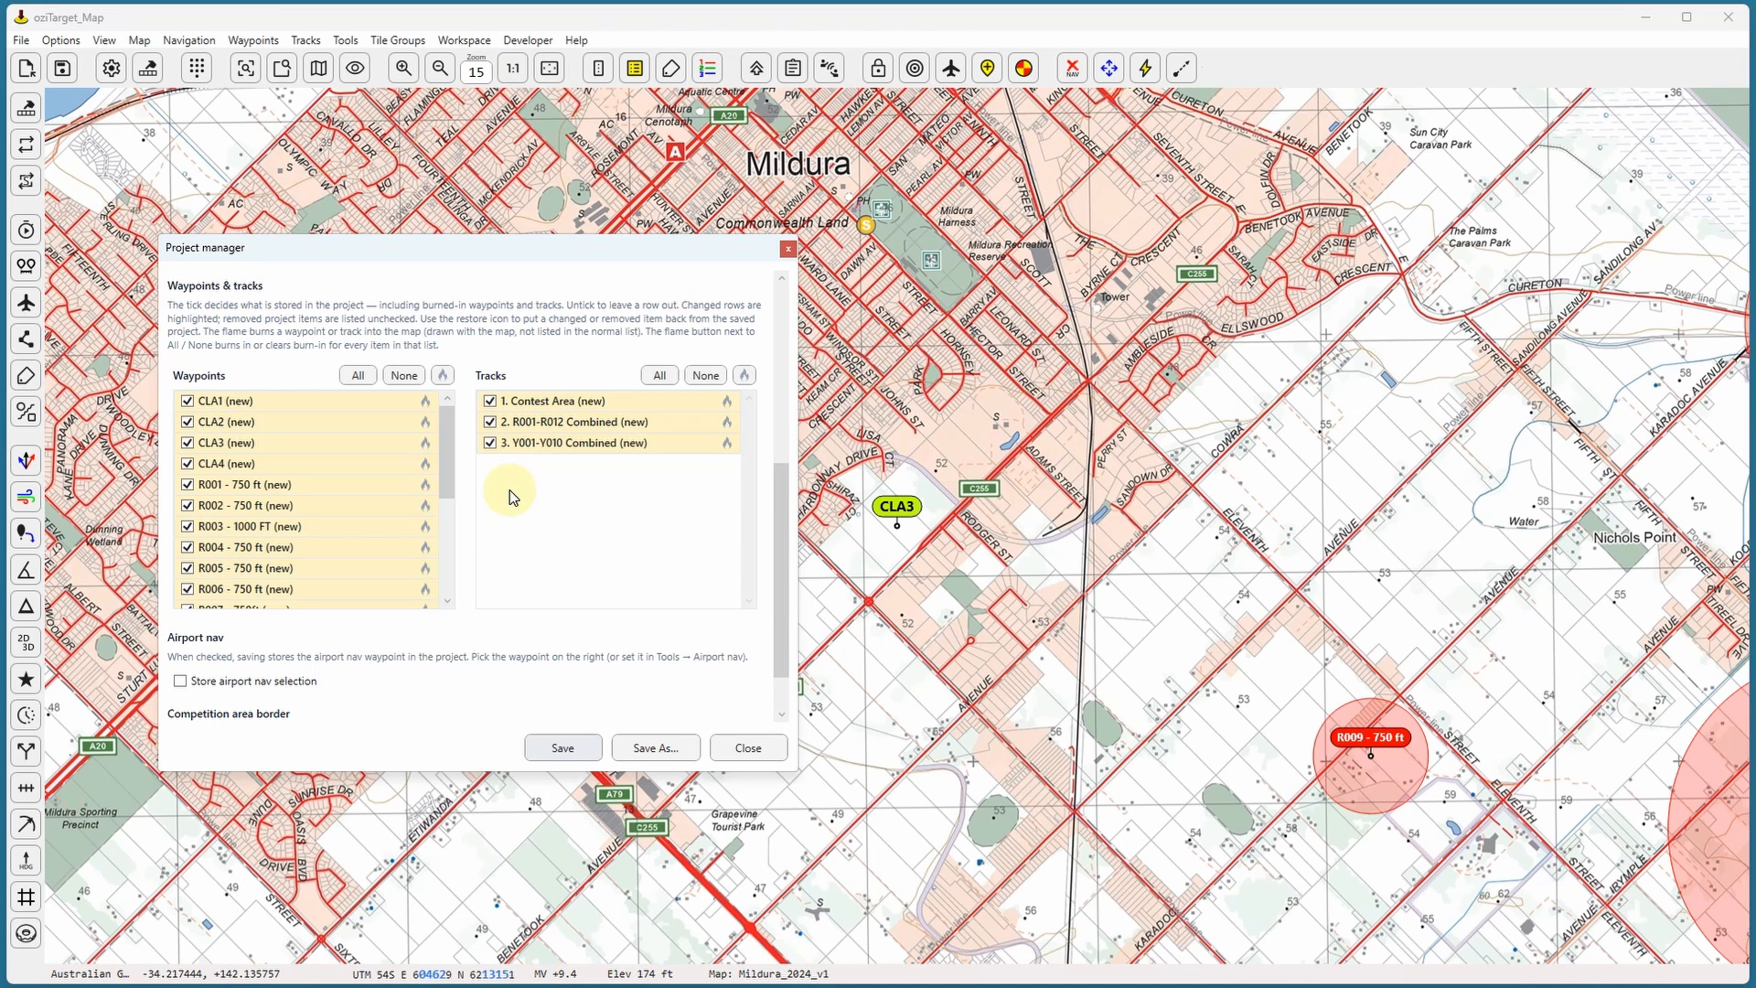
# Try leaving tracks out of the project, and include Contest Area, R001-R012 Combined and Y001-Y010 Combined again.
pyautogui.click(490, 400)
pyautogui.click(490, 422)
pyautogui.click(490, 443)
pyautogui.click(490, 422)
pyautogui.click(490, 401)
# Set the three tracks and waypoints R001 to R006 to be burned into the project map.
pyautogui.click(724, 445)
pyautogui.click(726, 421)
pyautogui.click(425, 483)
pyautogui.click(424, 505)
pyautogui.click(426, 526)
pyautogui.click(424, 547)
pyautogui.click(424, 568)
pyautogui.click(425, 589)
# Burn in the remaining R waypoints from R007 to R012 and the yellow waypoints Y001, Y002, Y003 and Y010.
pyautogui.scroll(-3, 447, 453)
pyautogui.click(424, 448)
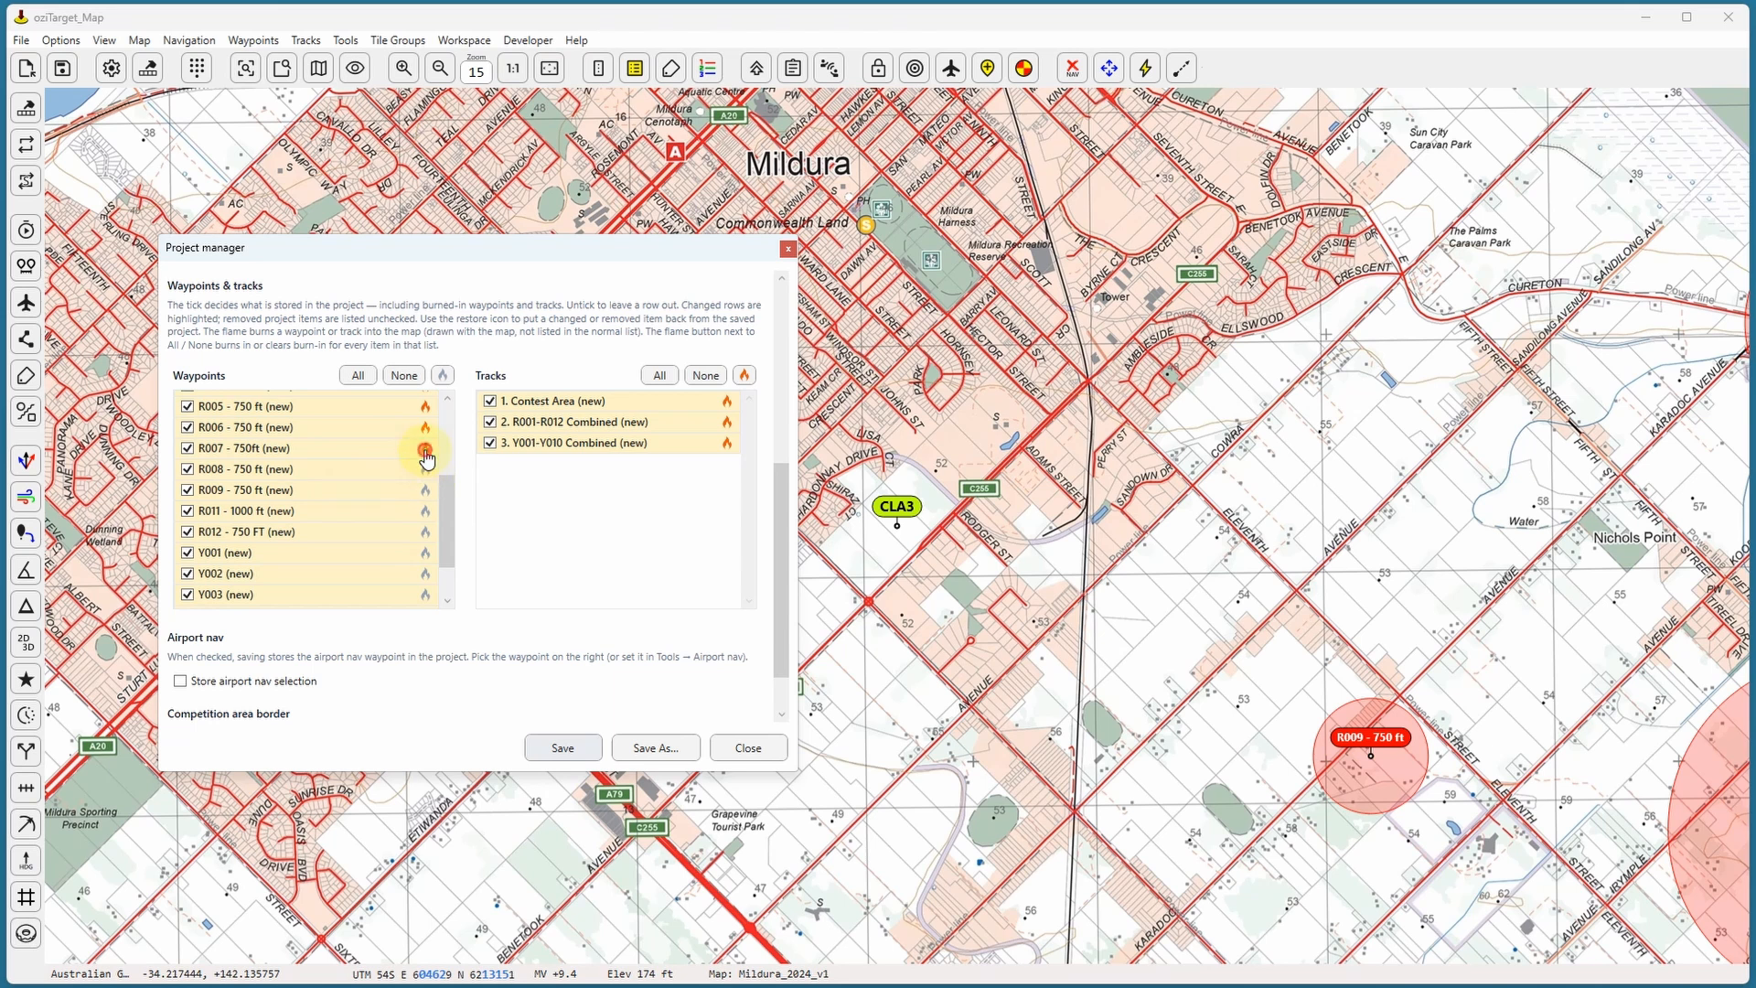
pyautogui.click(424, 468)
pyautogui.click(424, 489)
pyautogui.click(424, 511)
pyautogui.click(424, 531)
pyautogui.click(424, 553)
pyautogui.click(424, 574)
pyautogui.click(424, 594)
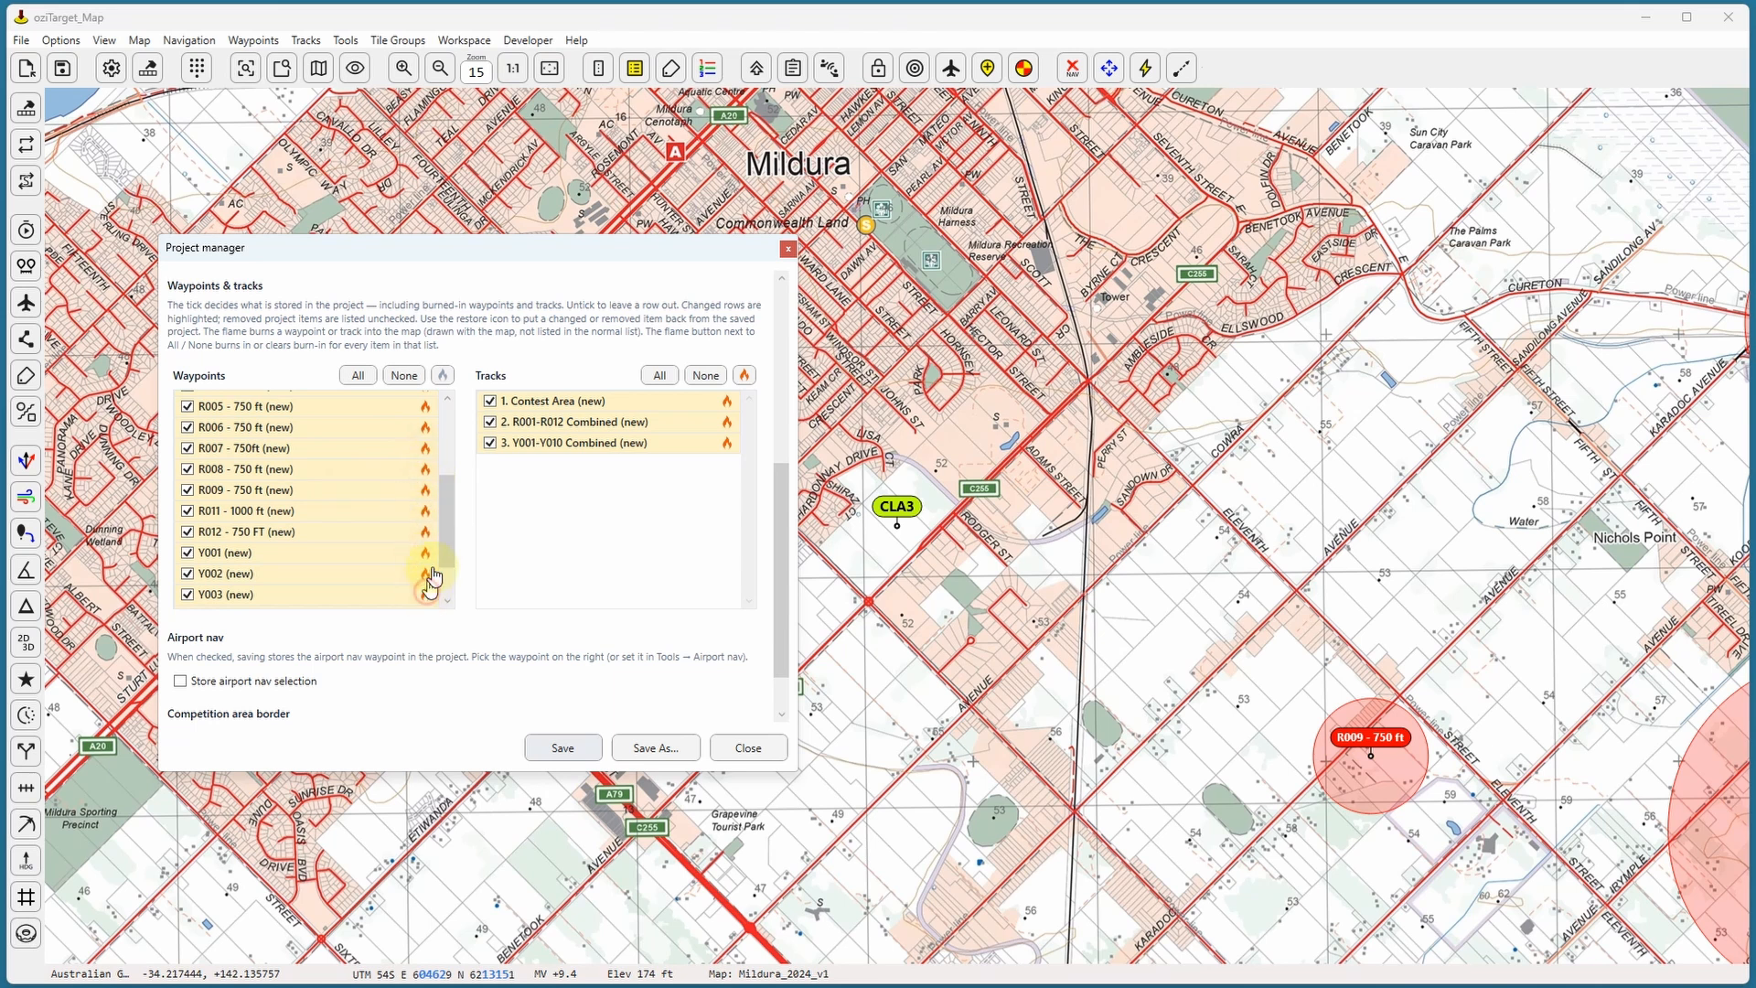
pyautogui.scroll(-2, 446, 545)
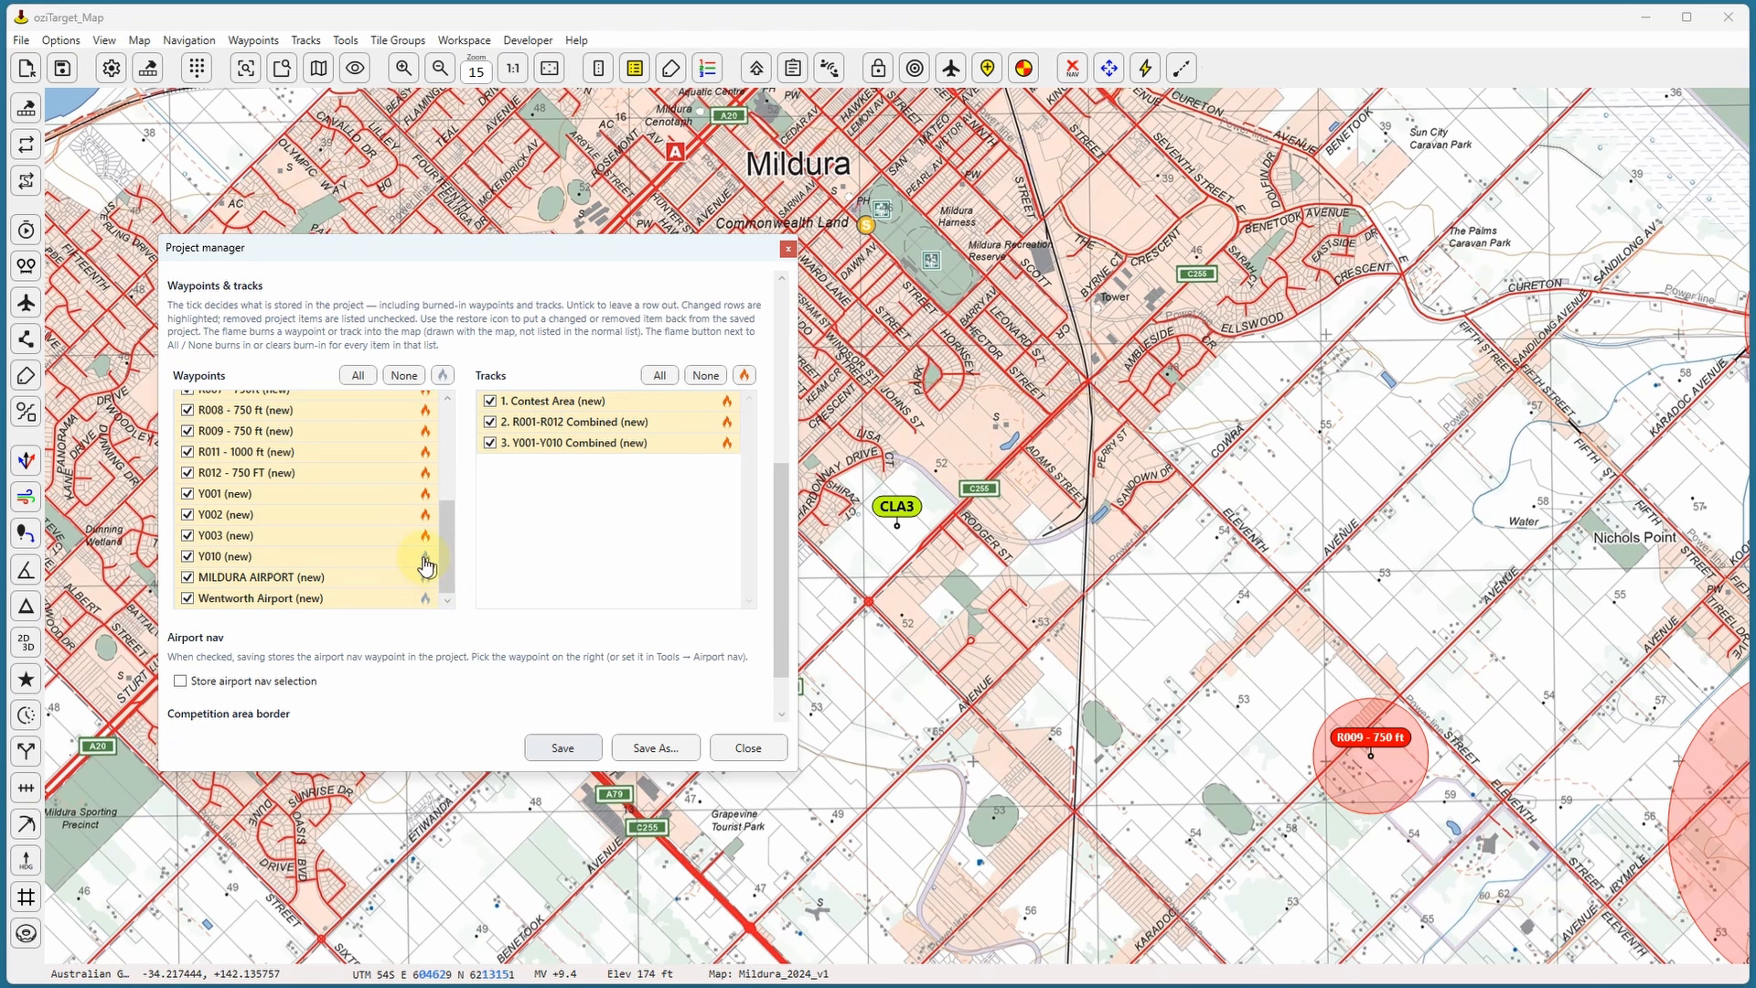
pyautogui.click(424, 556)
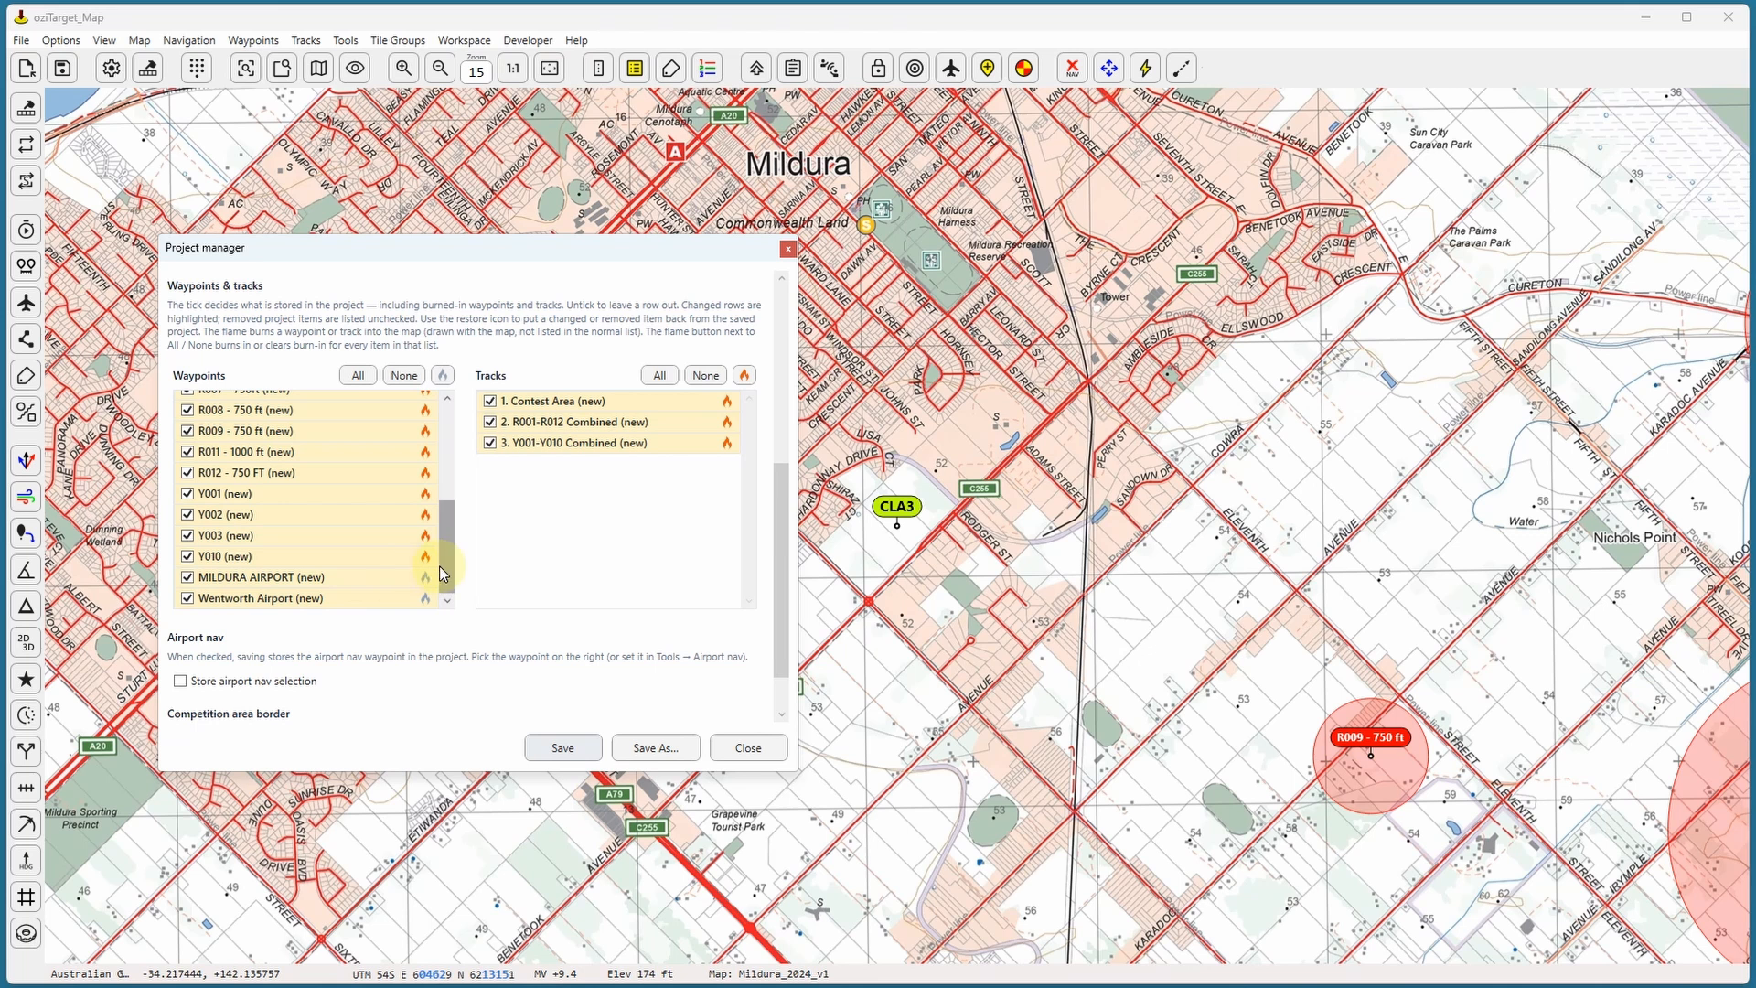
# Check the Airport nav tool briefly, and store MILDURA AIRPORT as the project's airport nav selection.
pyautogui.moveTo(445, 573); pyautogui.dragTo(781, 567)
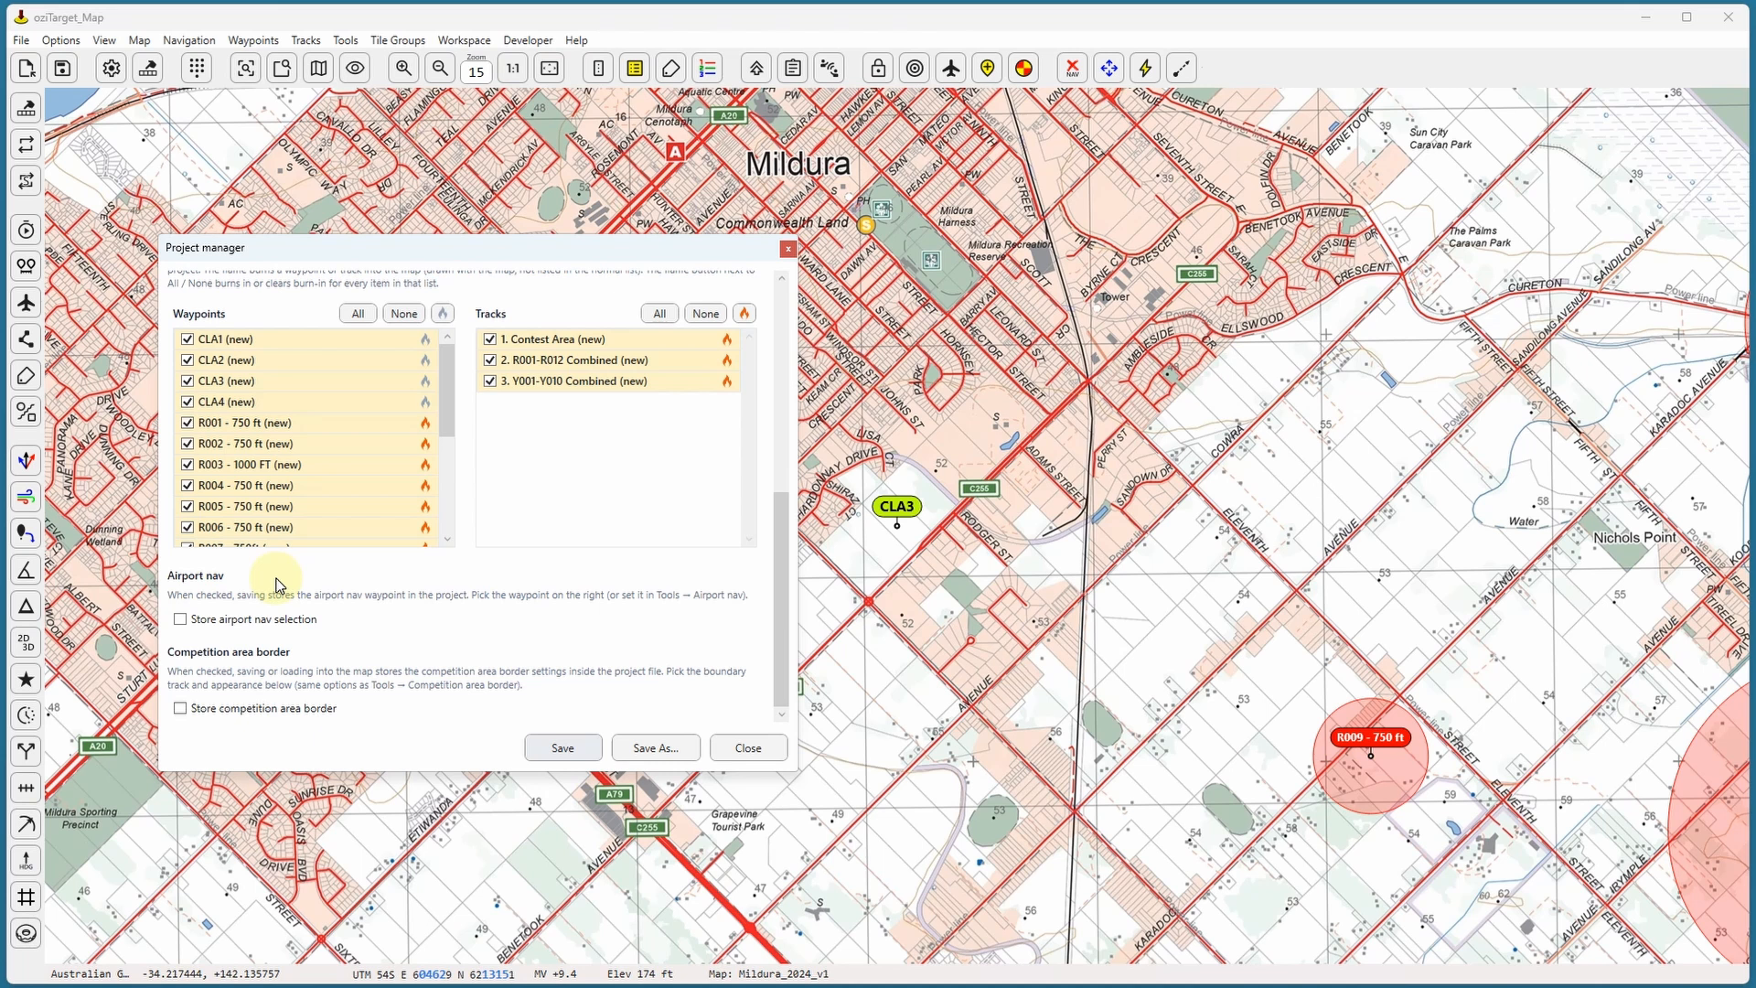
pyautogui.click(27, 305)
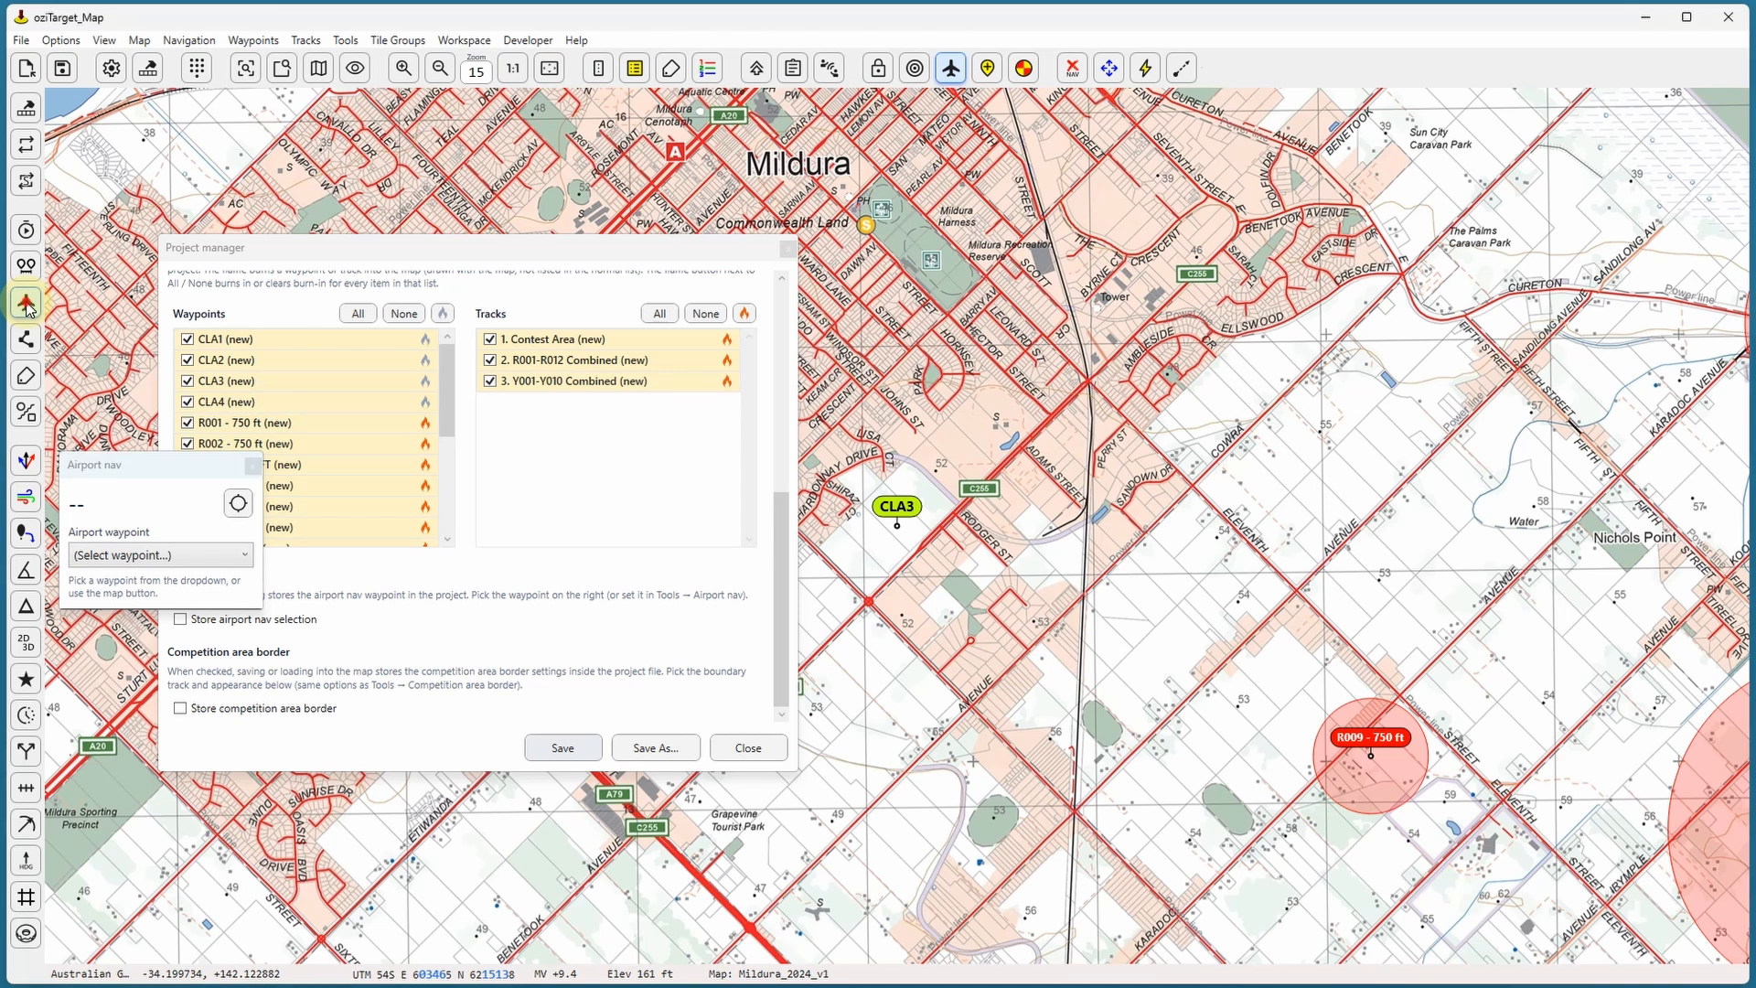
pyautogui.click(27, 304)
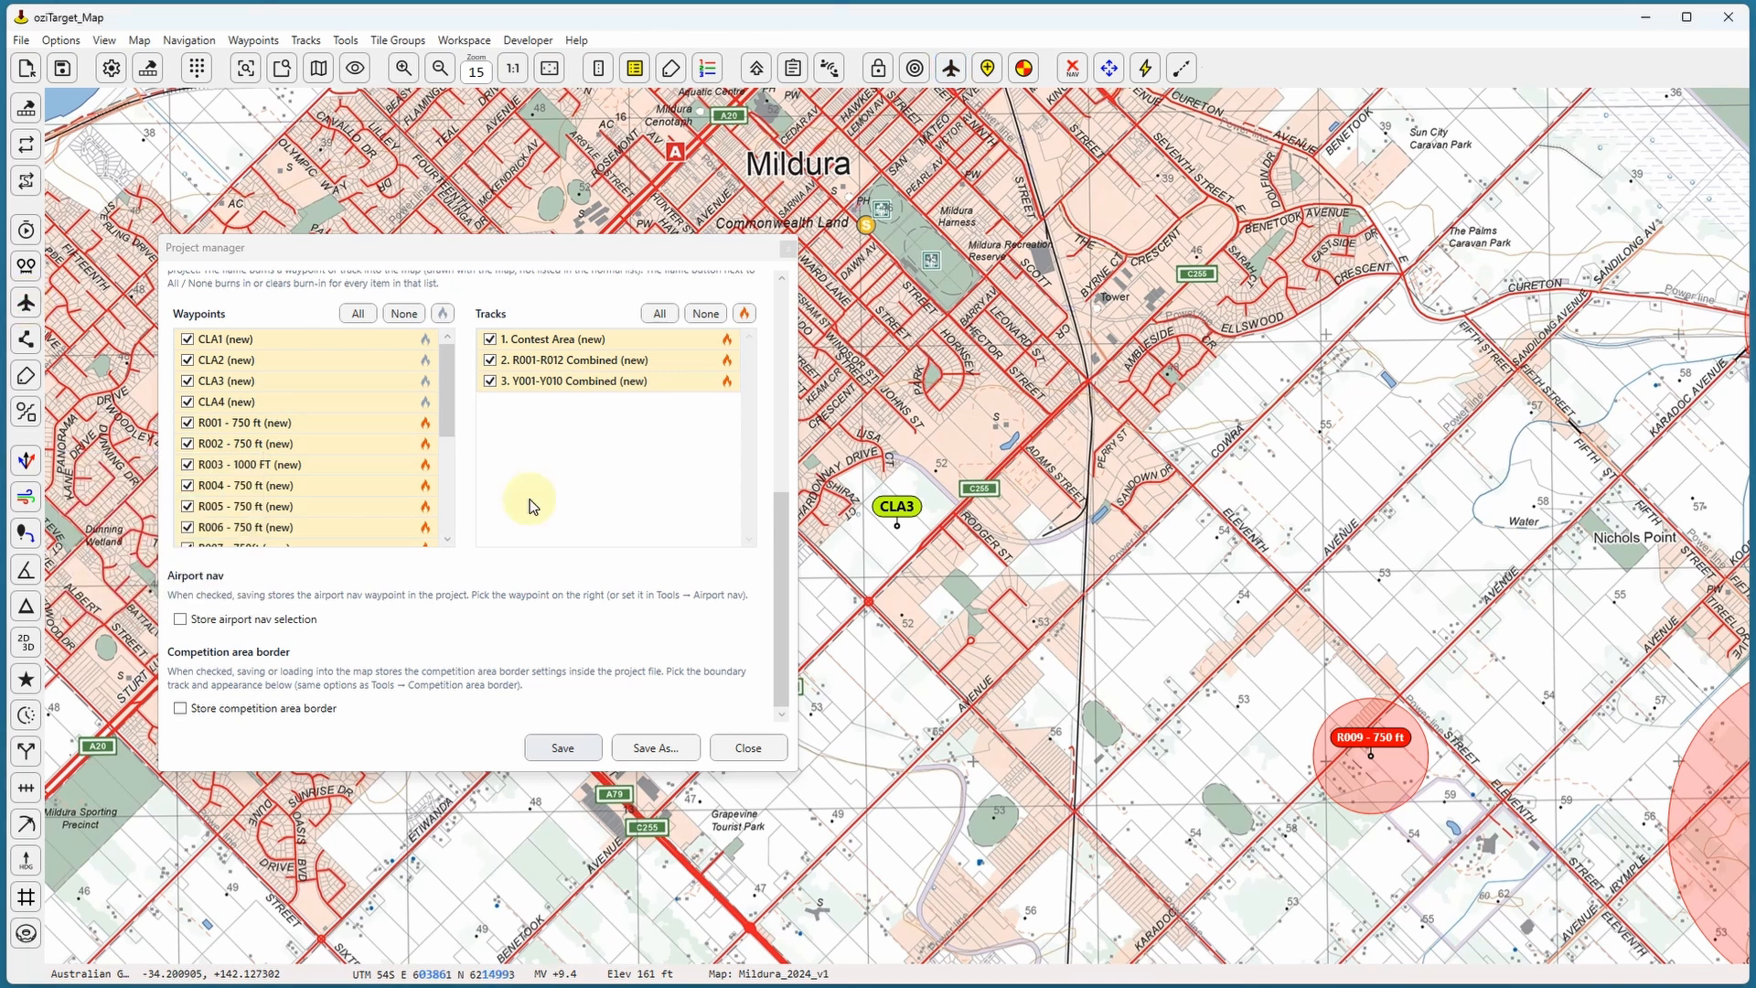
pyautogui.click(180, 622)
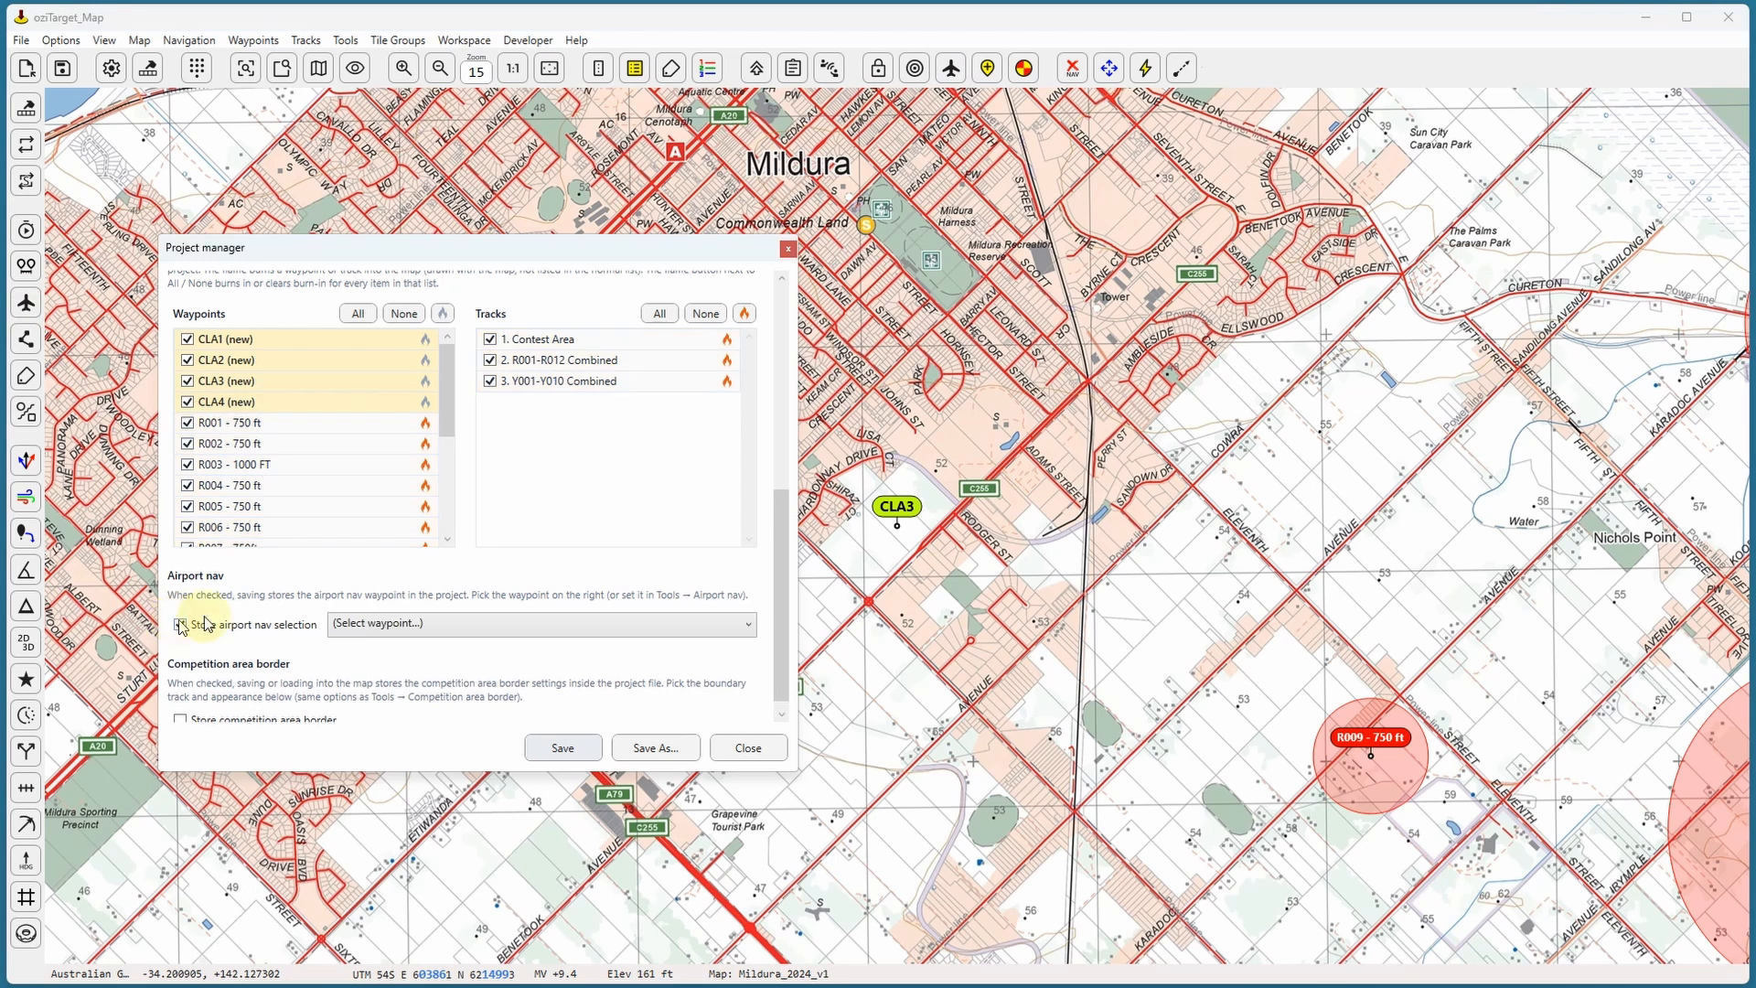
pyautogui.click(425, 622)
pyautogui.click(425, 738)
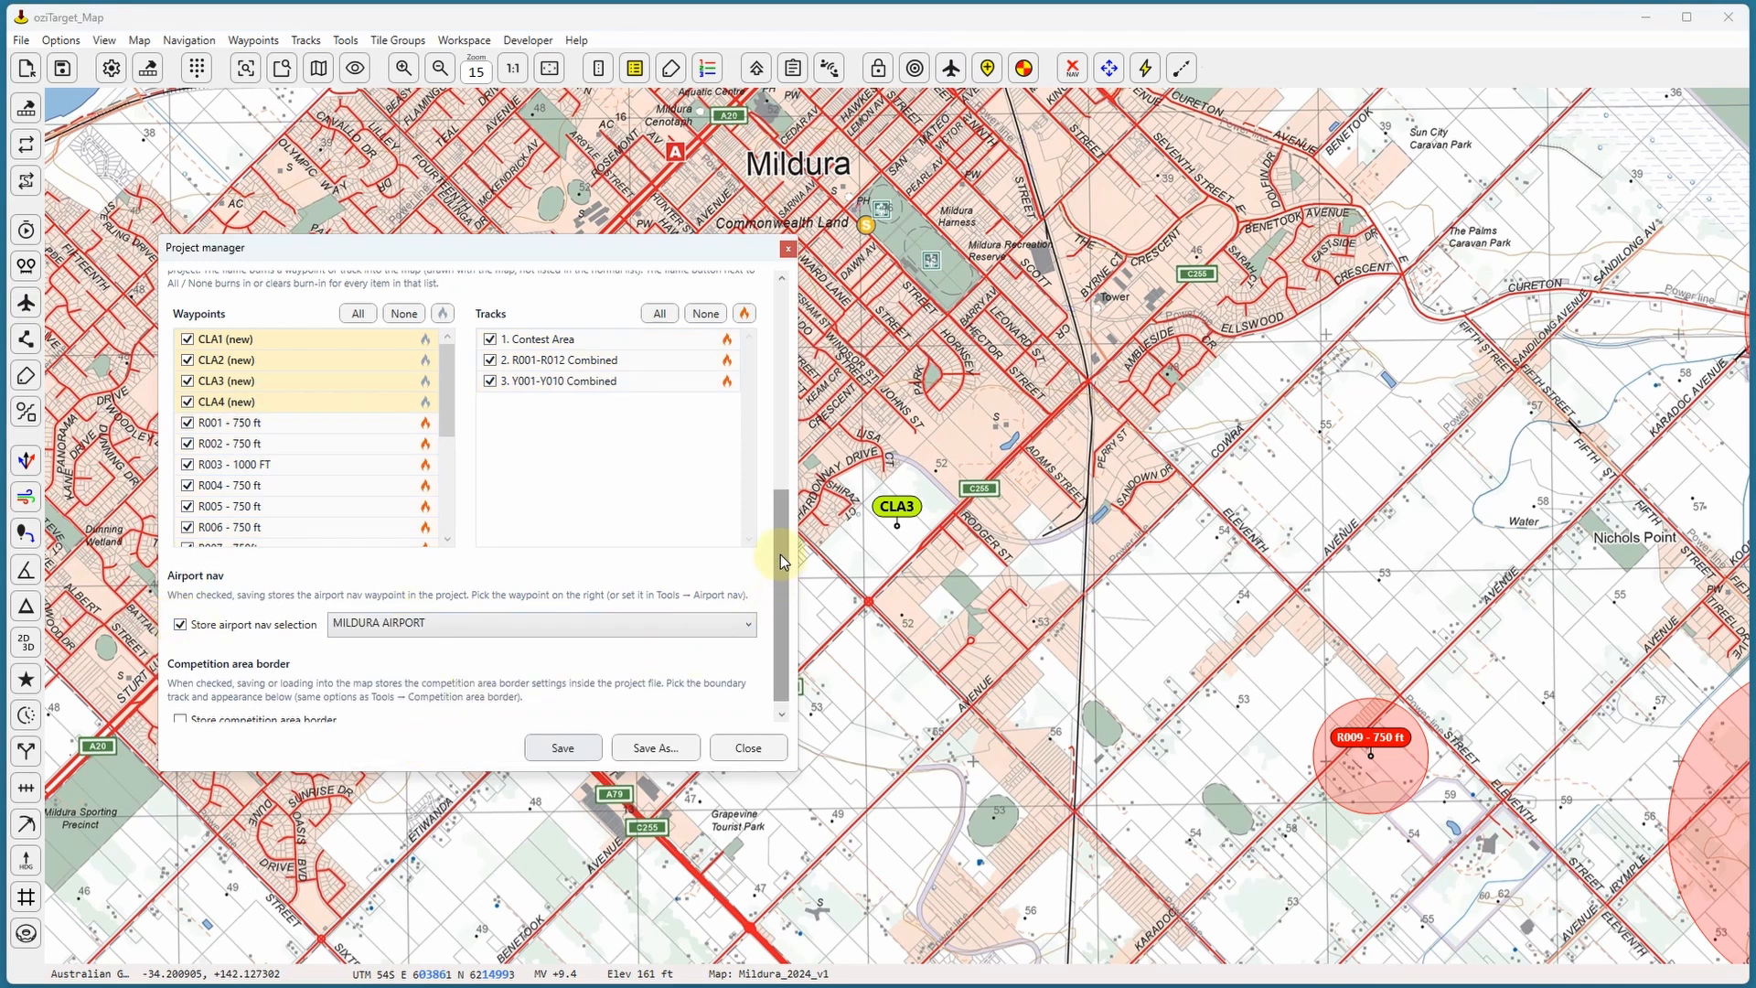
# Store and show the competition area border in the project, using Contest Area (burned-in) as its boundary.
pyautogui.moveTo(781, 554); pyautogui.dragTo(783, 603)
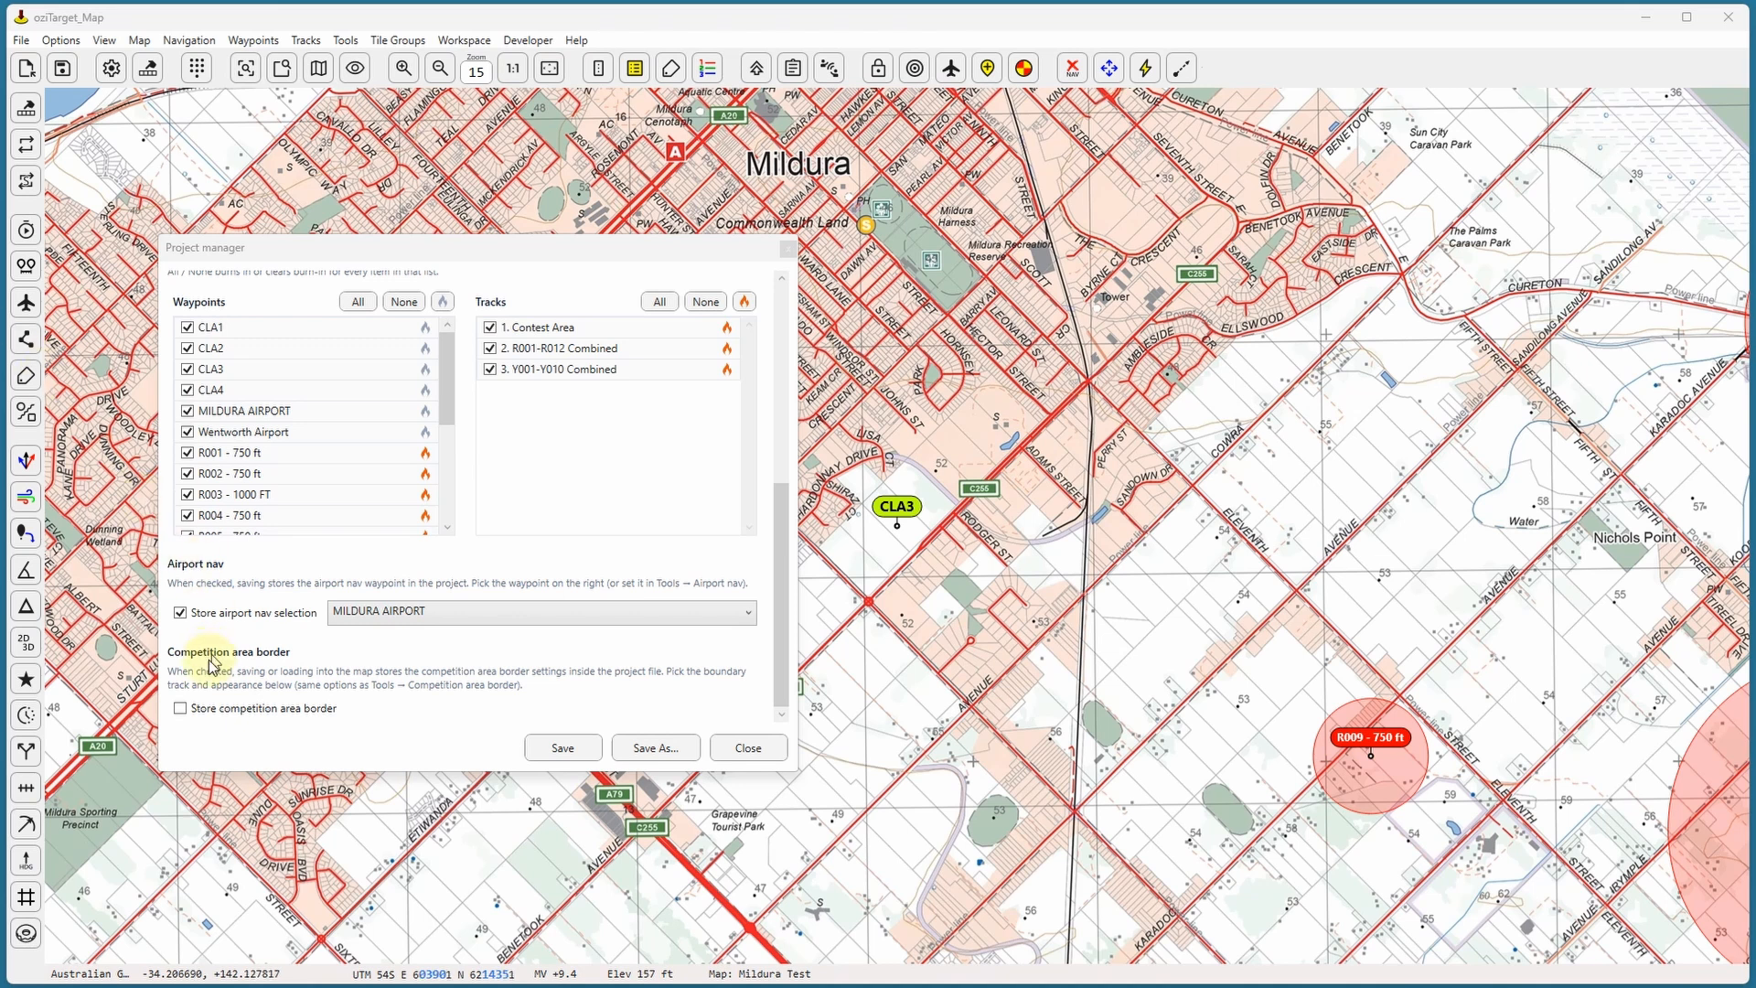
pyautogui.click(180, 709)
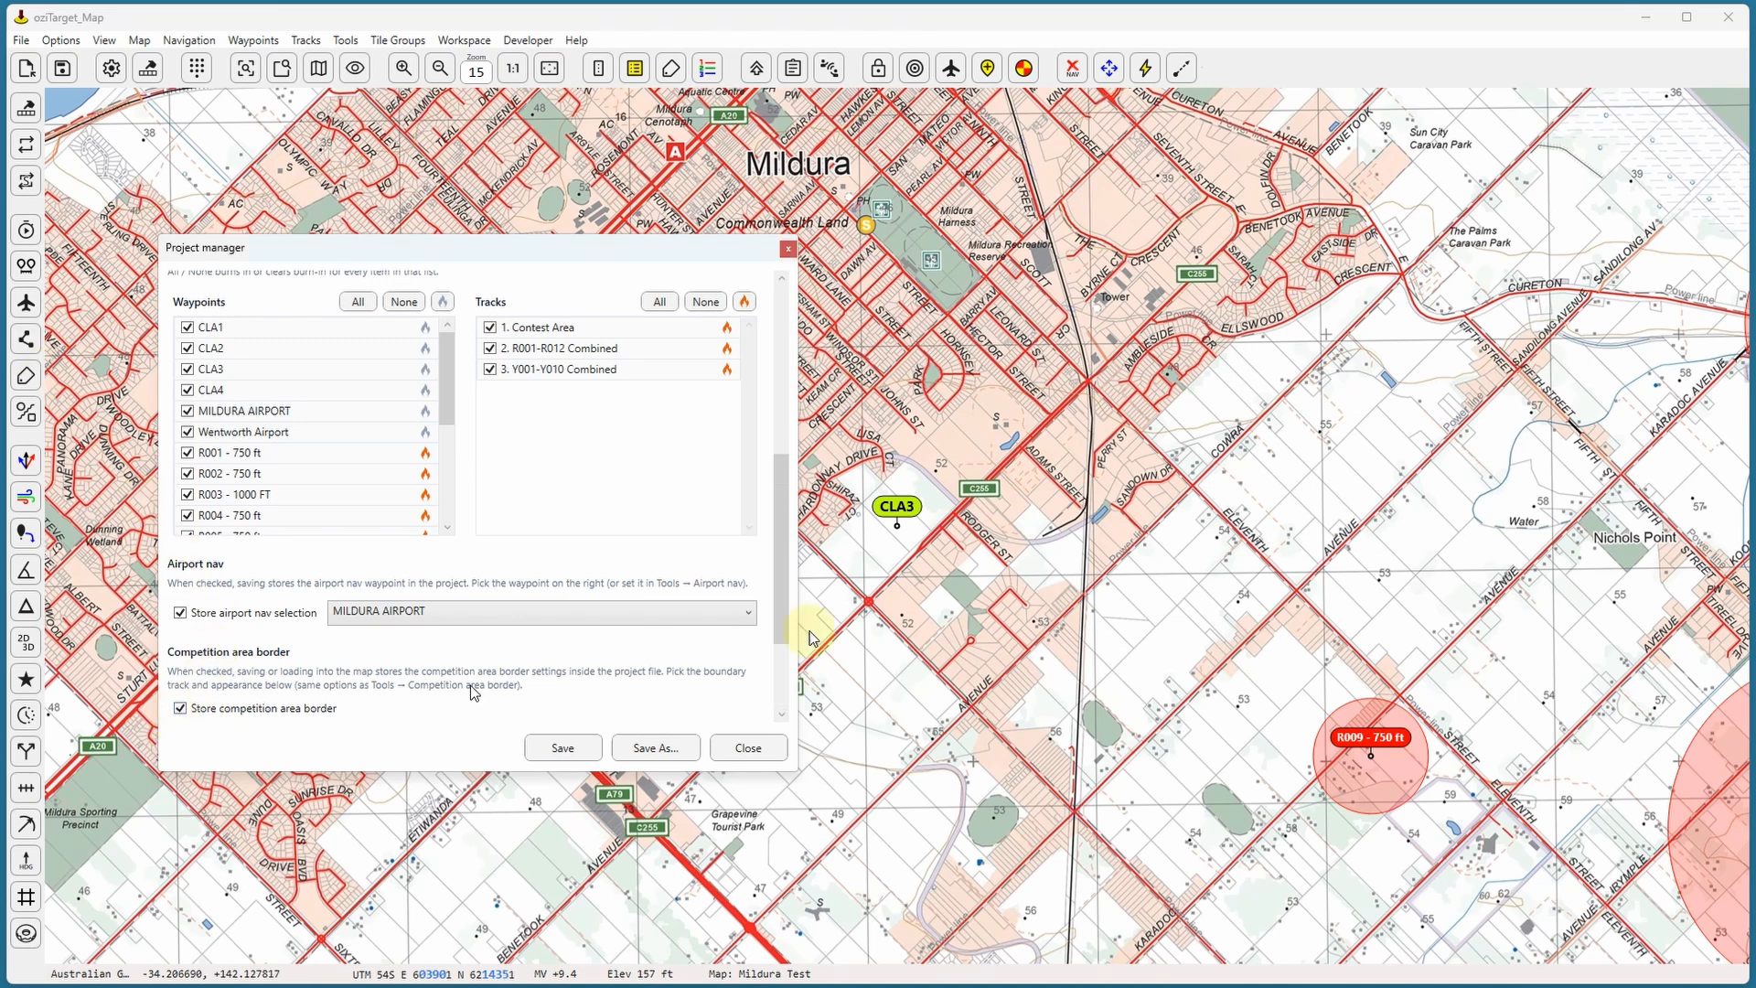
pyautogui.moveTo(788, 503); pyautogui.dragTo(782, 631)
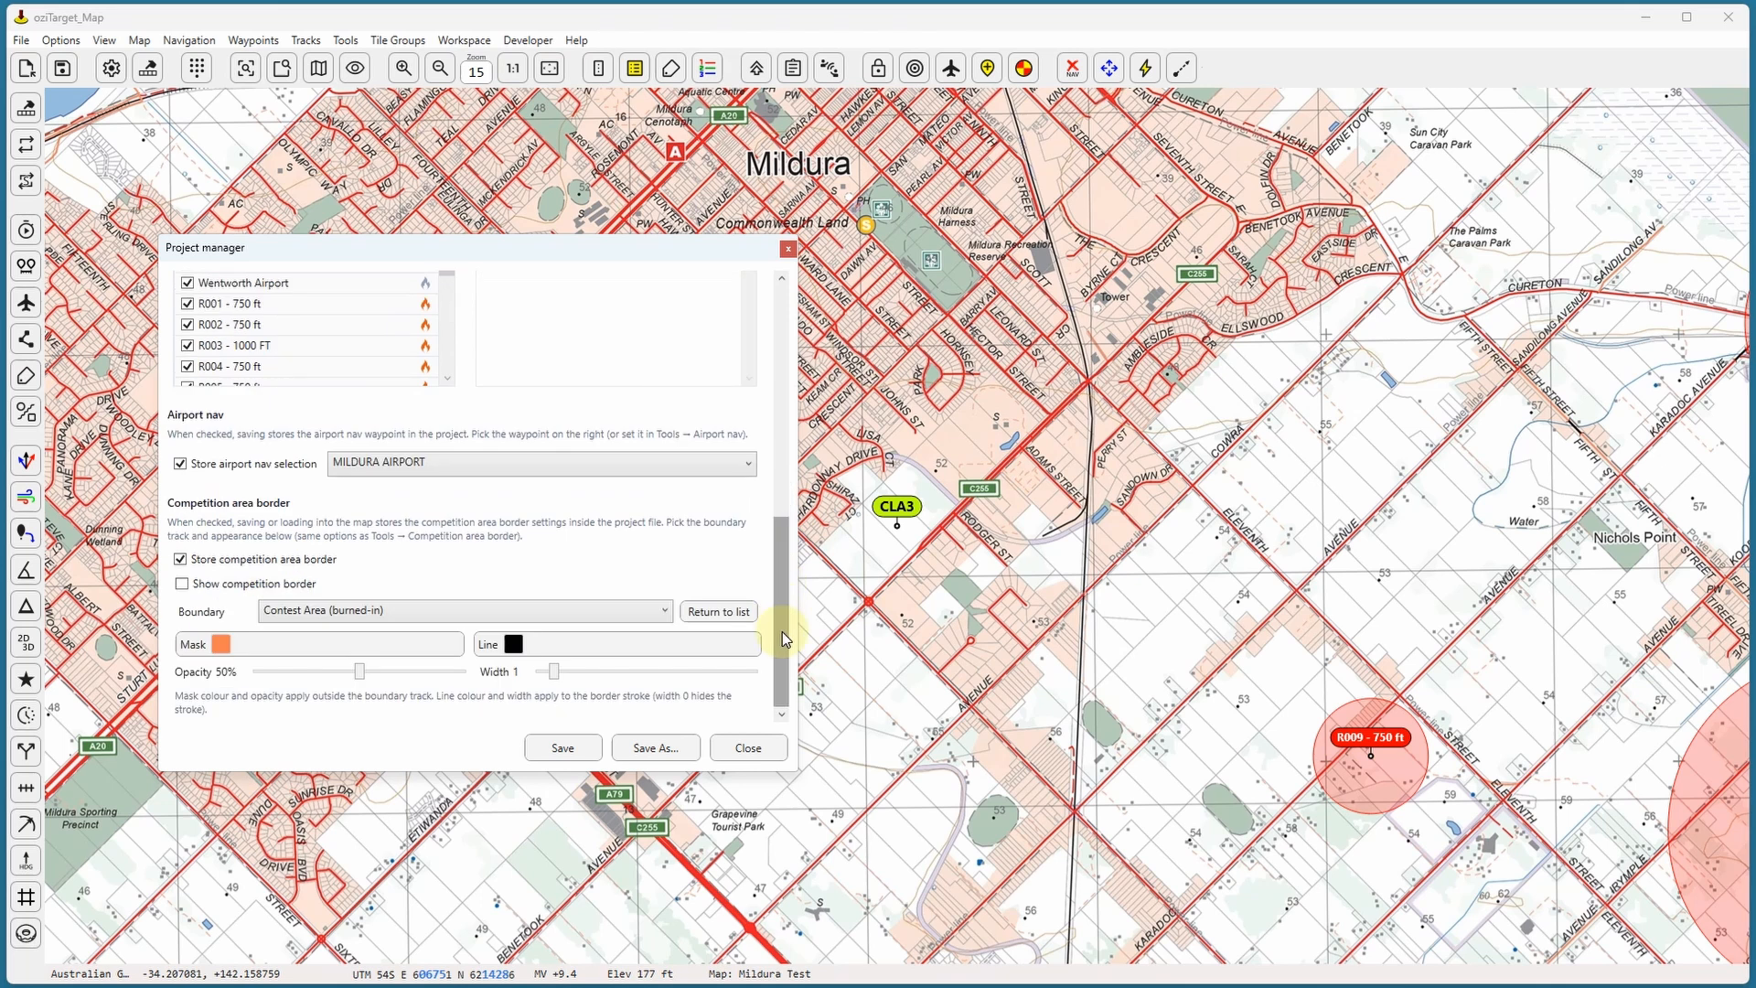
pyautogui.click(195, 595)
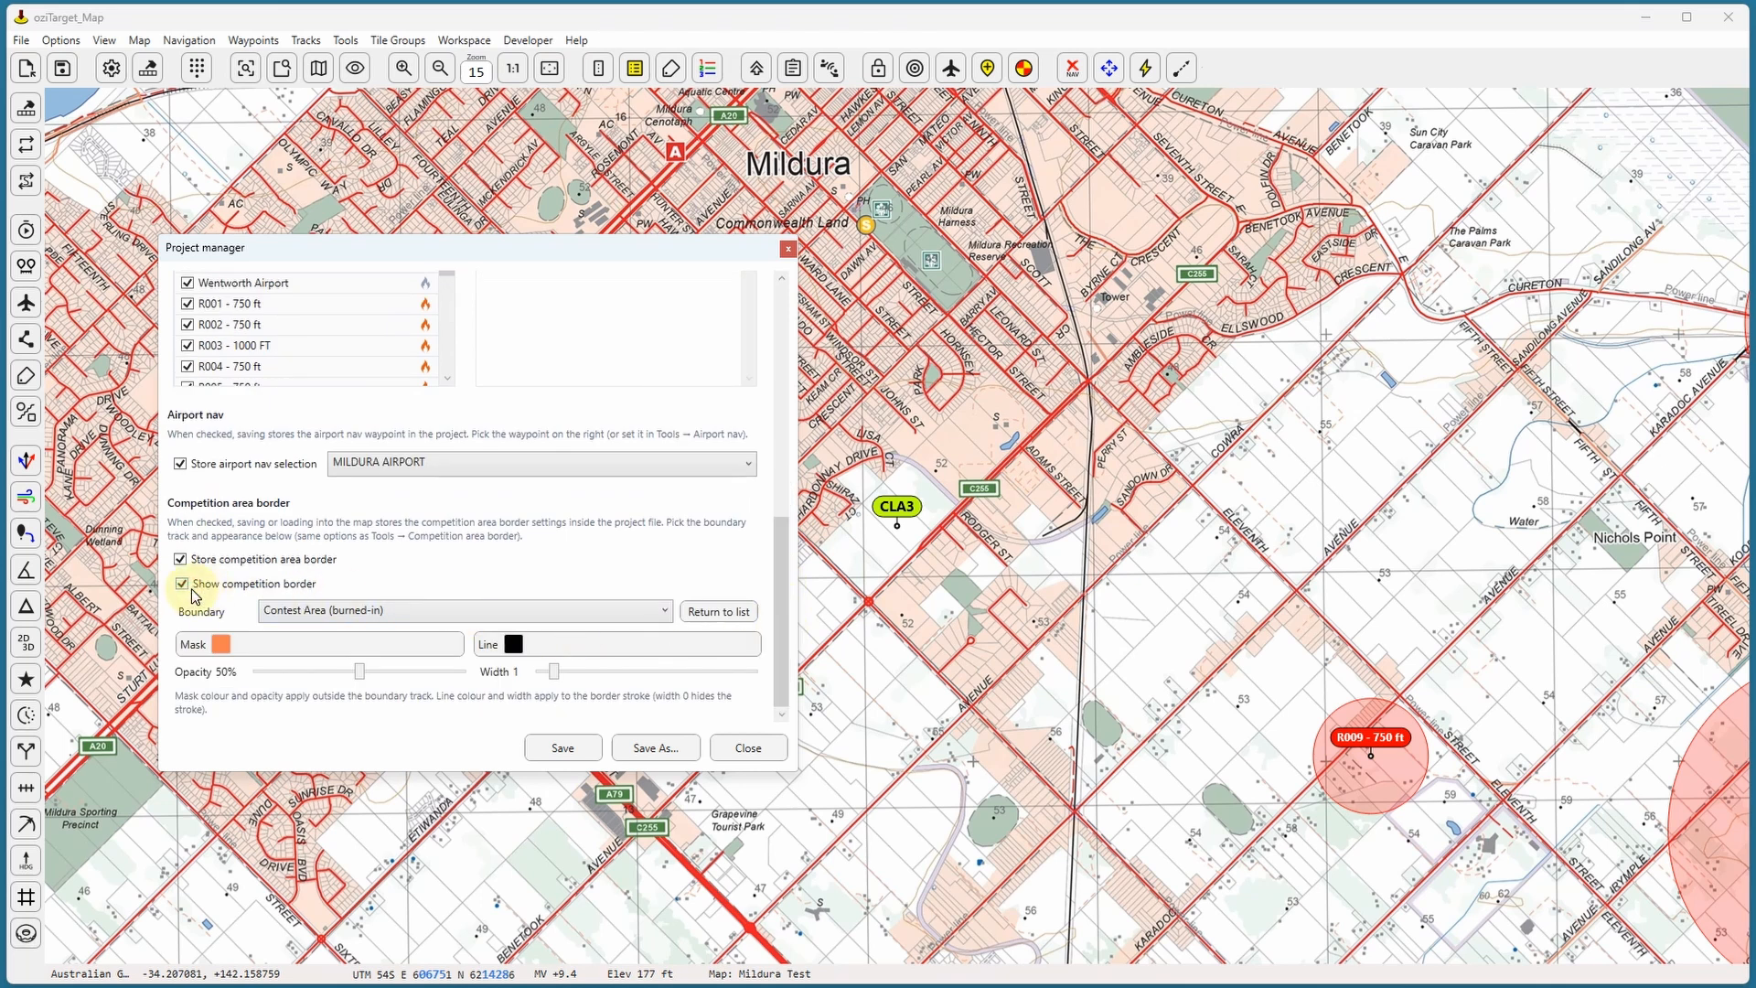
pyautogui.click(312, 619)
pyautogui.click(311, 633)
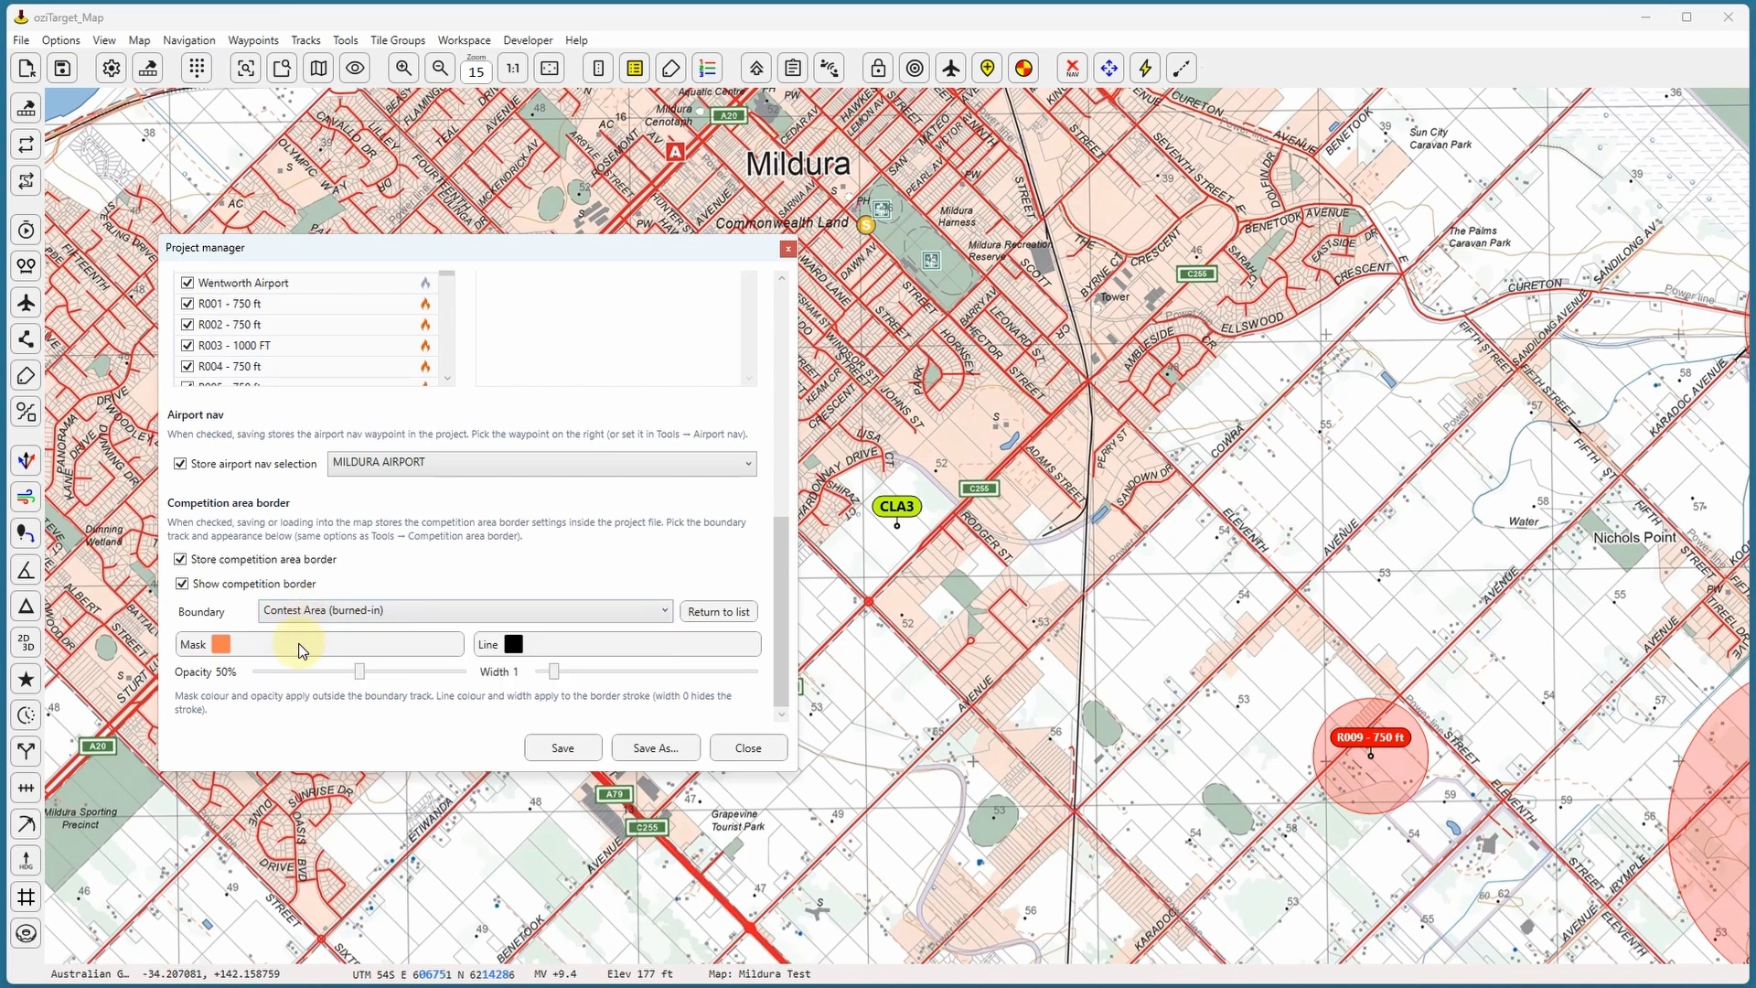
# Set the competition border's mask colour to blue (0,0,255) and check it on the map.
pyautogui.click(307, 648)
pyautogui.click(956, 566)
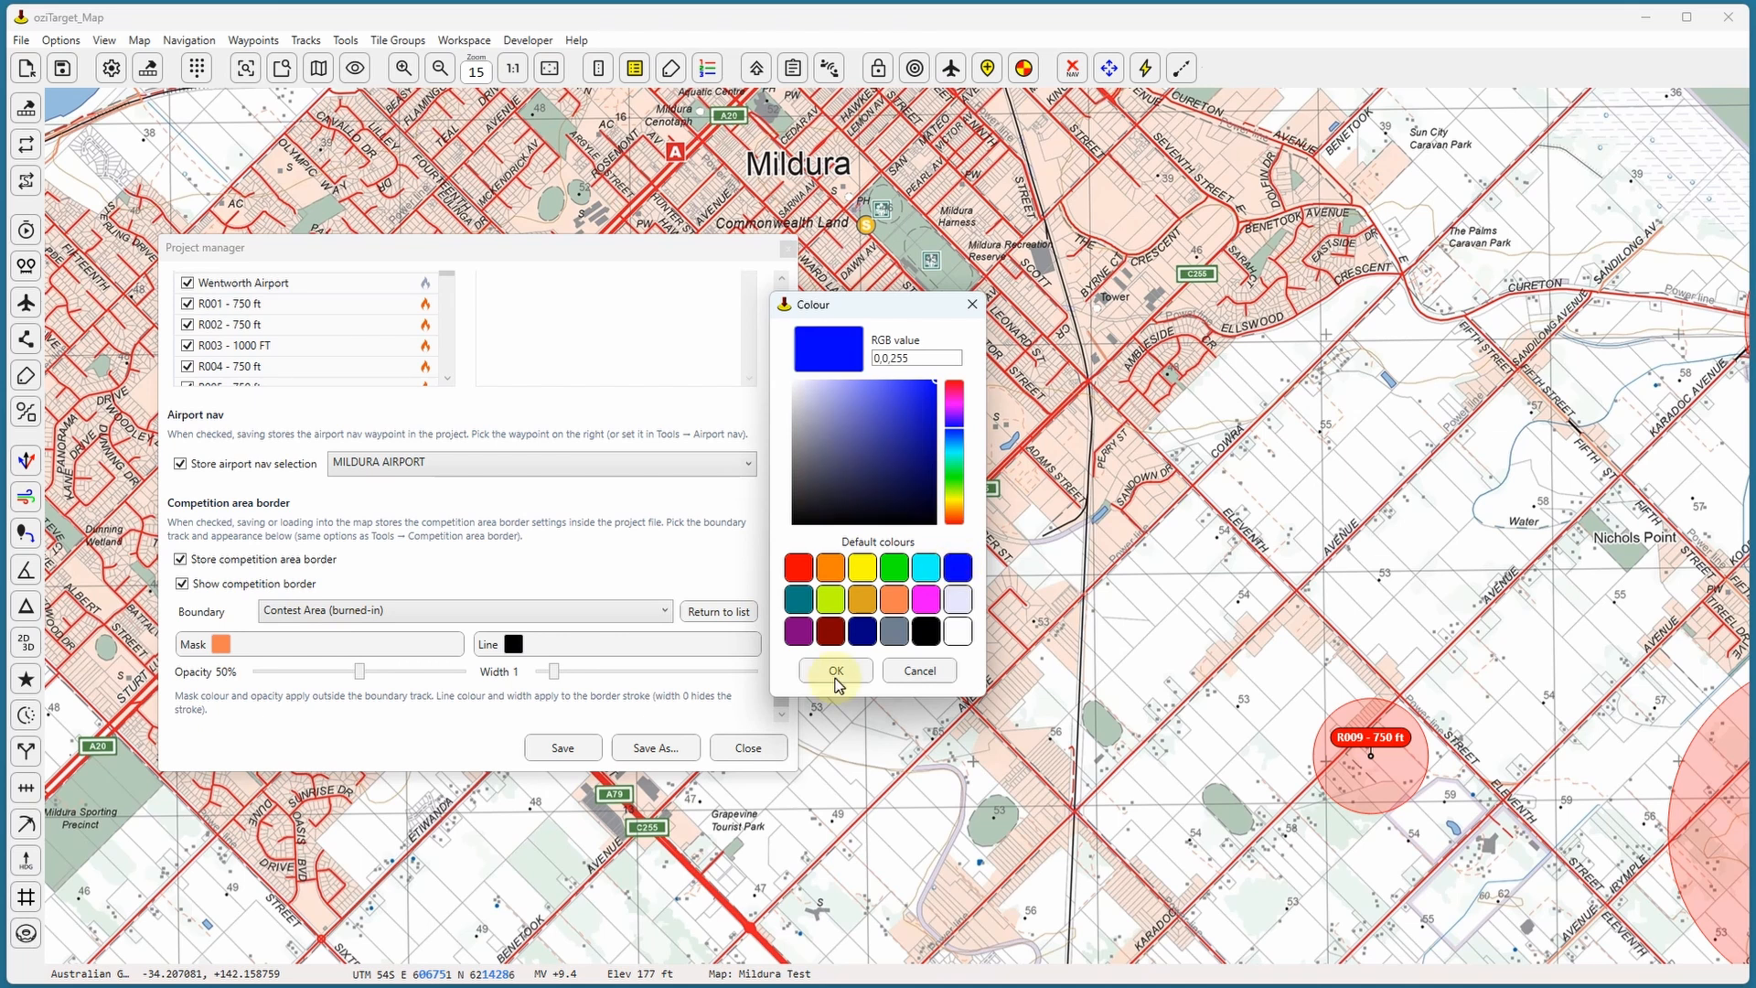
pyautogui.click(835, 670)
pyautogui.click(440, 67)
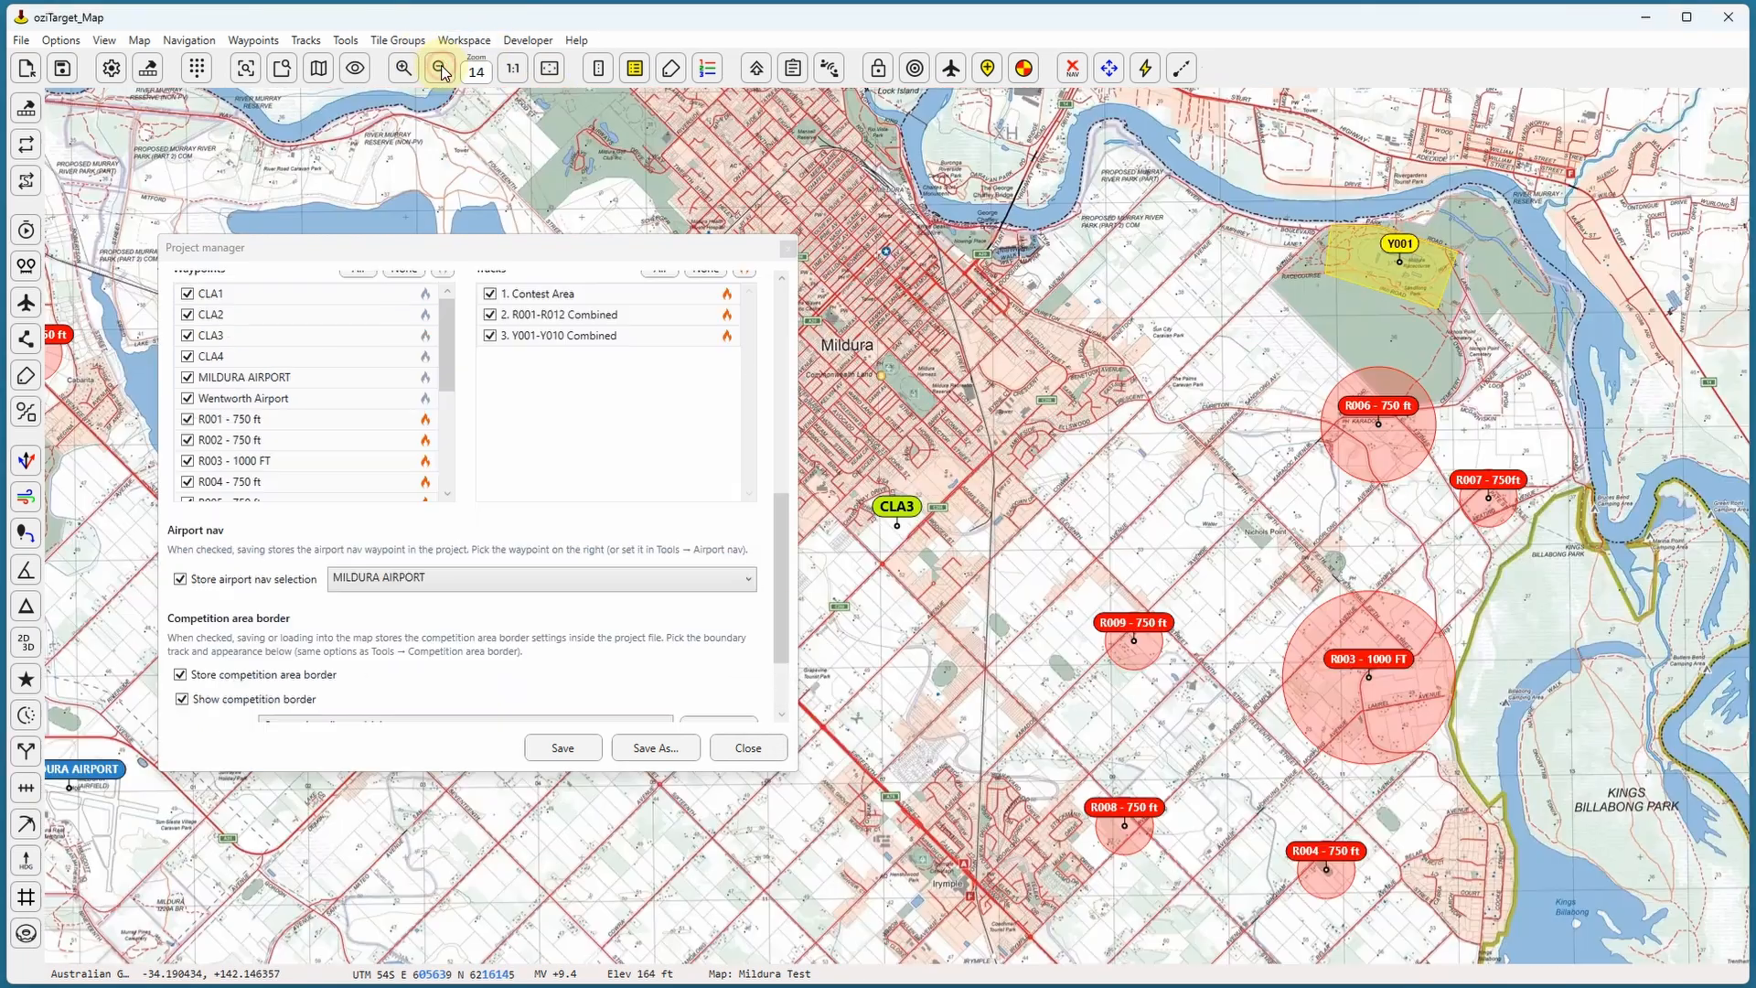
pyautogui.click(440, 67)
pyautogui.click(440, 68)
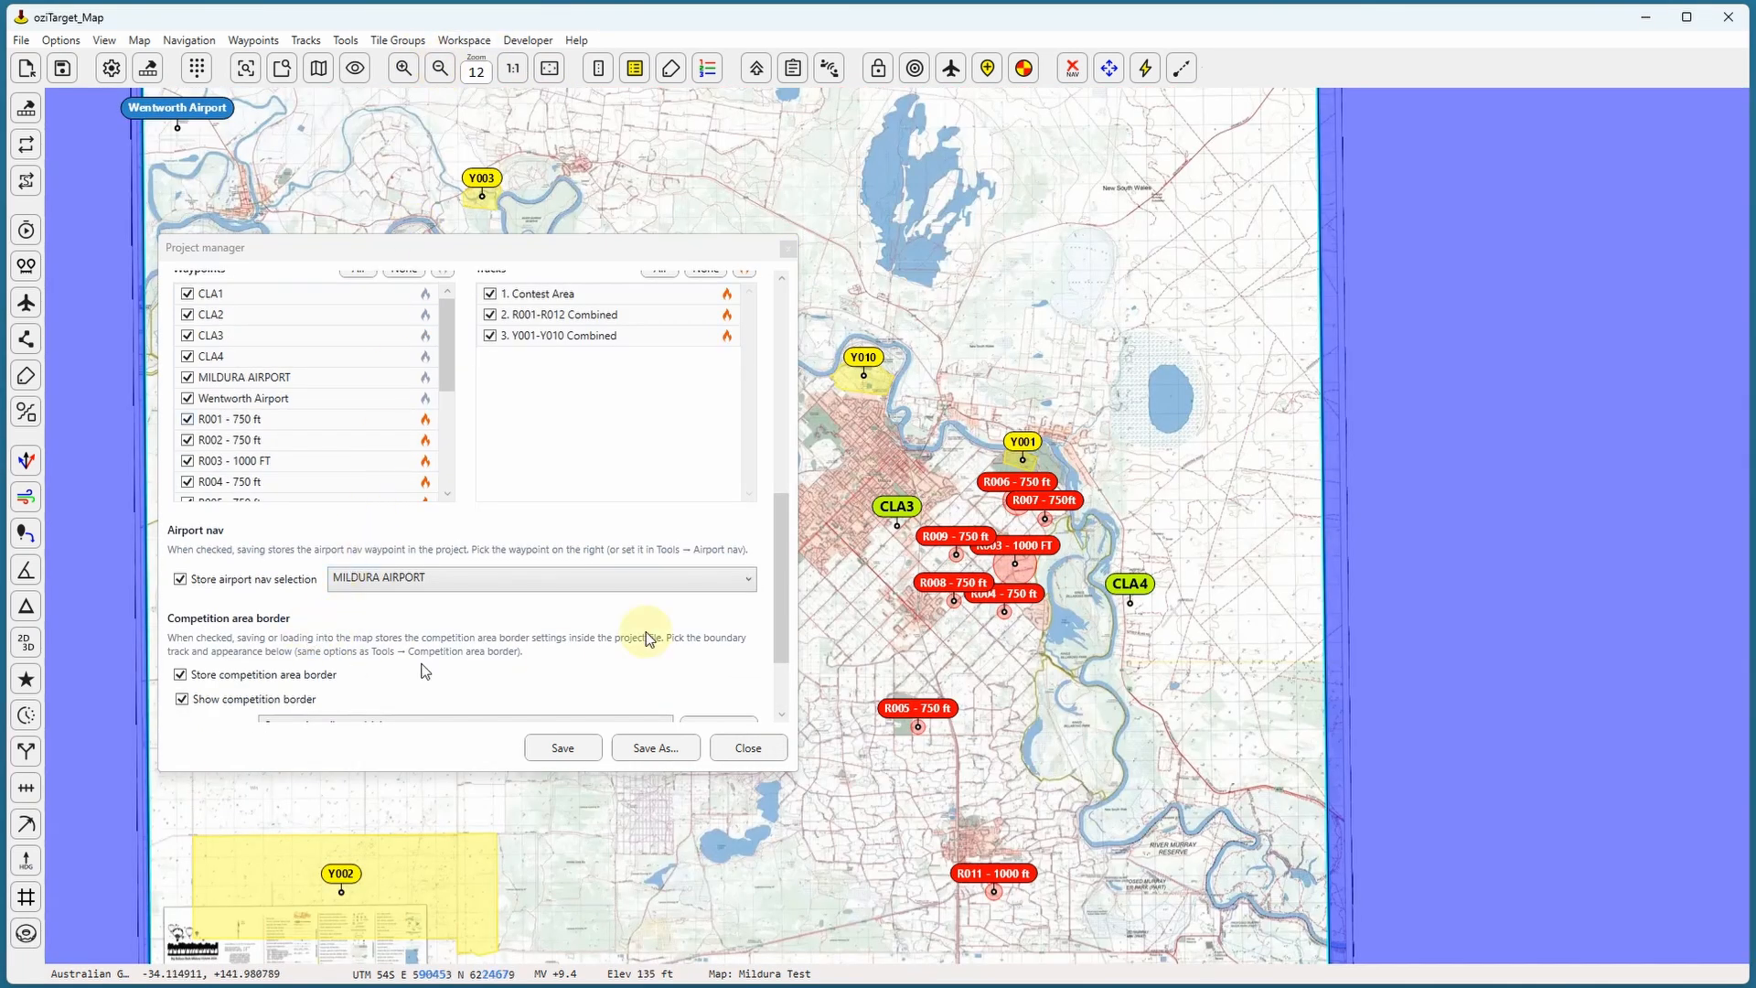
# Set the competition border's mask colour to orange (255,127,0) with 70% opacity.
pyautogui.moveTo(781, 600); pyautogui.dragTo(767, 718)
pyautogui.click(335, 644)
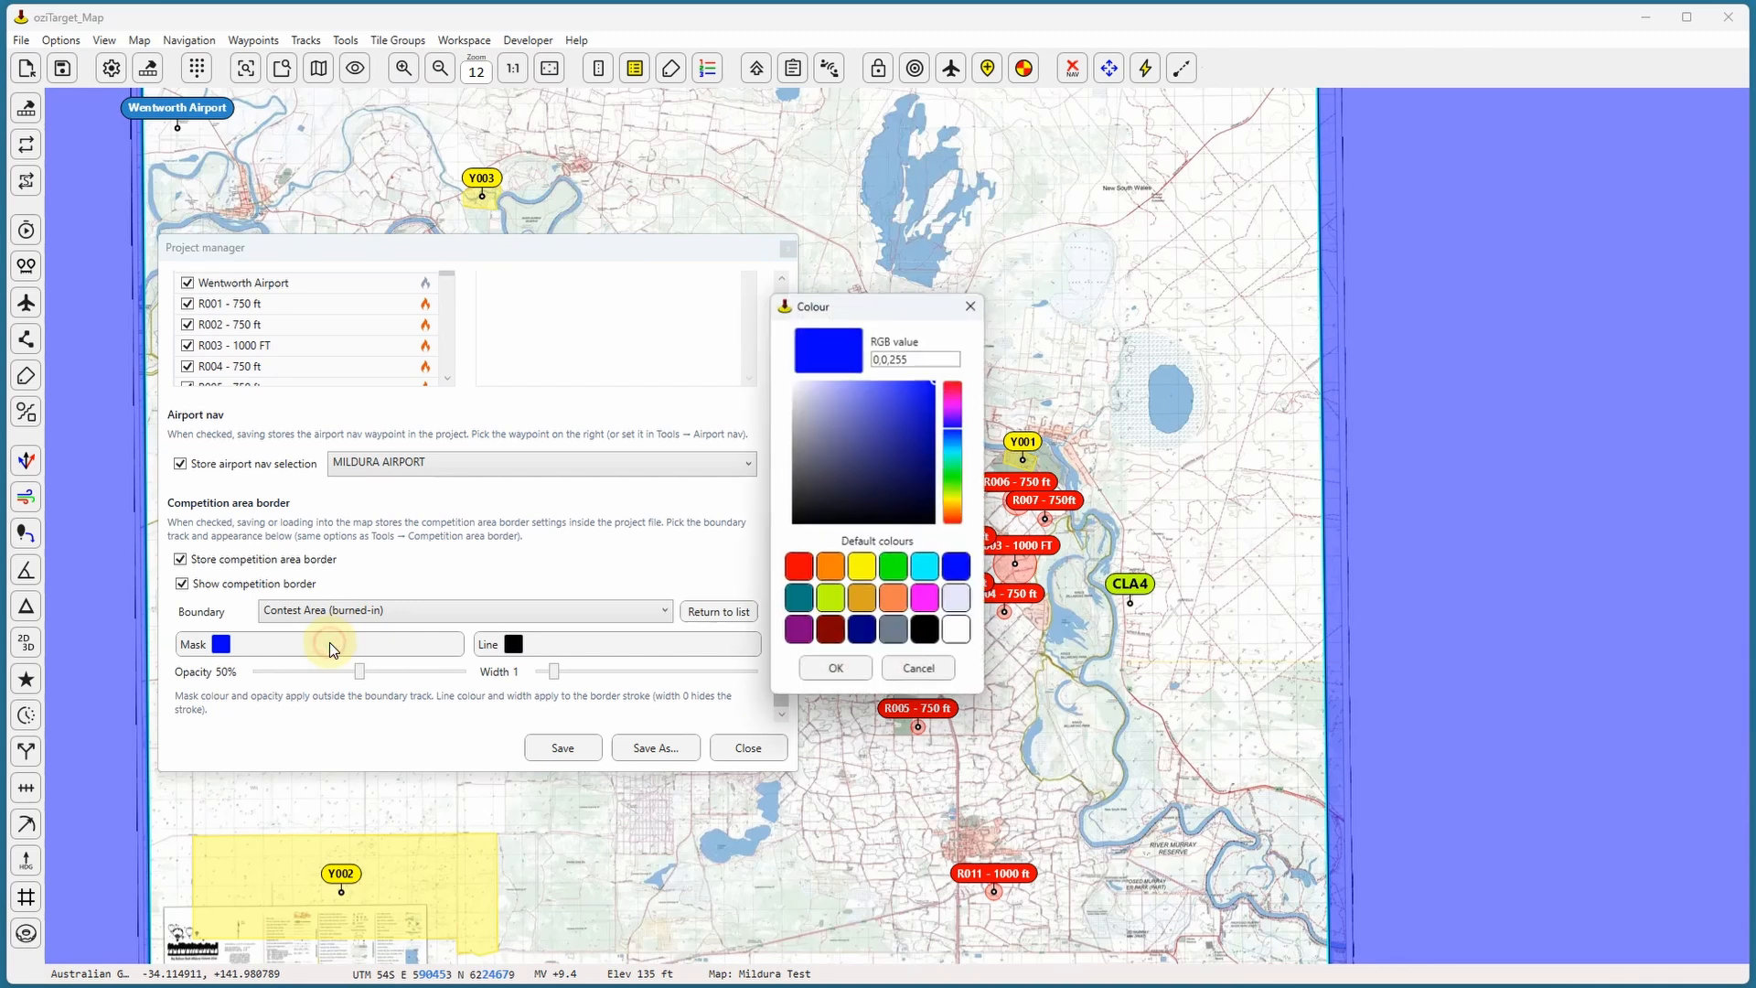
pyautogui.click(807, 572)
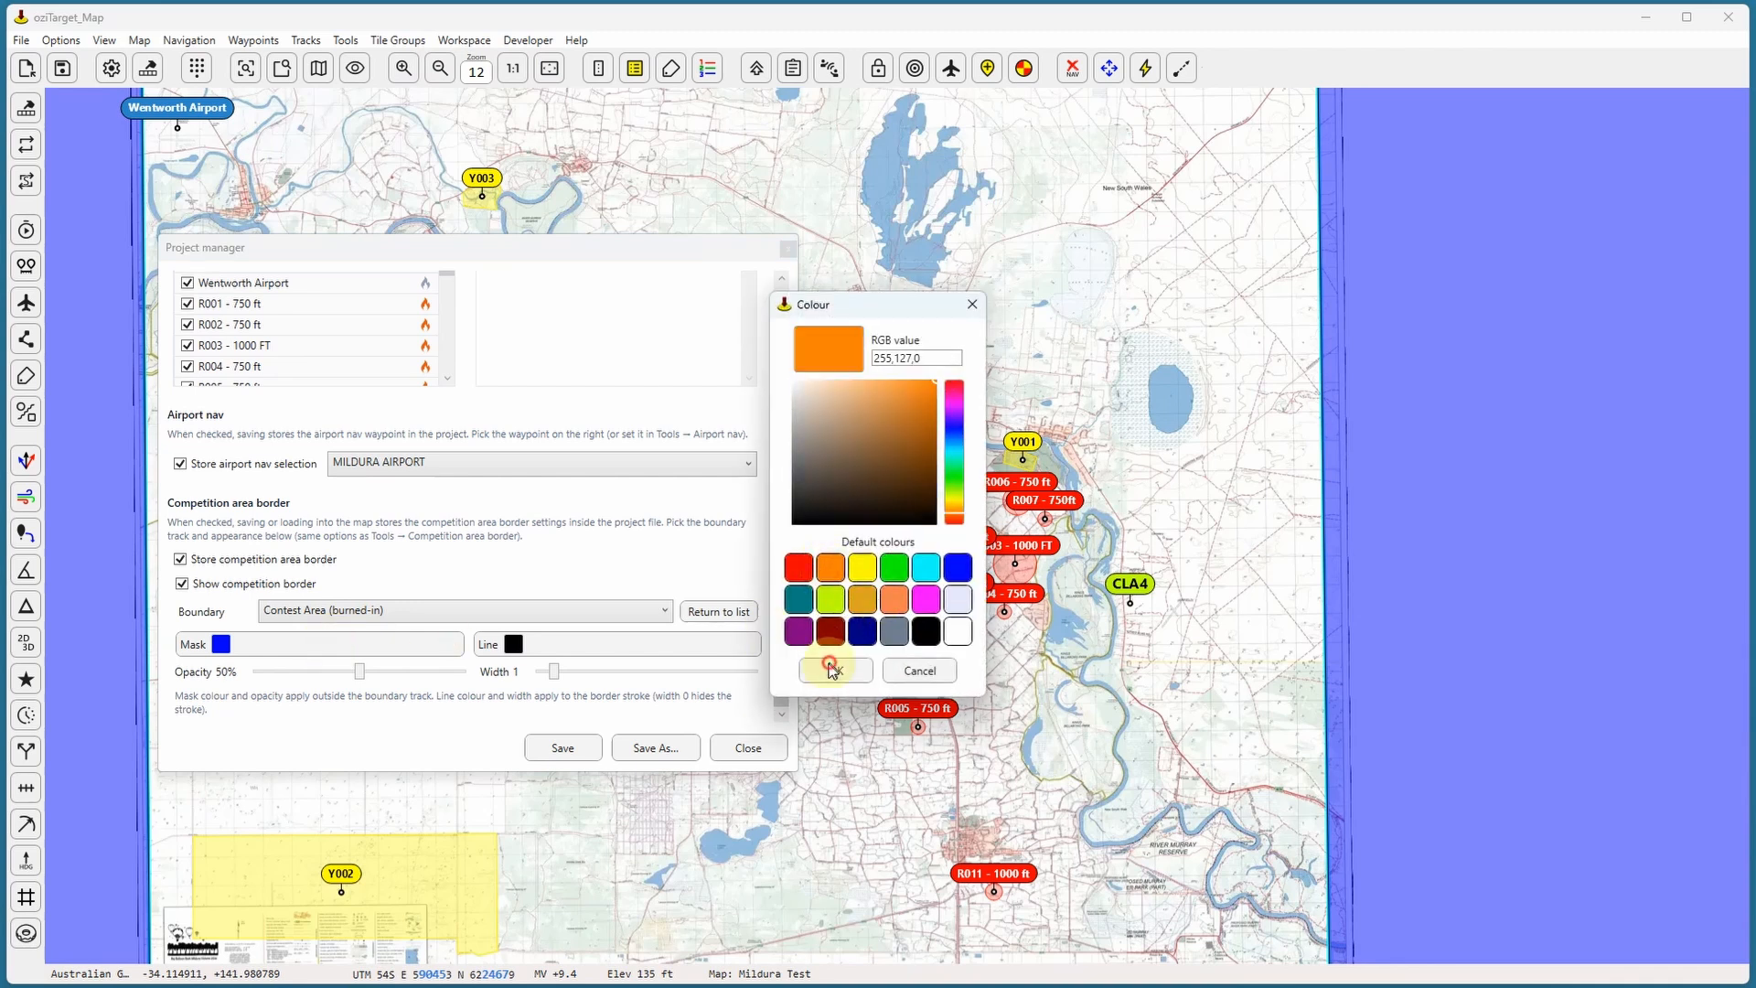
pyautogui.click(828, 668)
pyautogui.moveTo(358, 675); pyautogui.dragTo(402, 673)
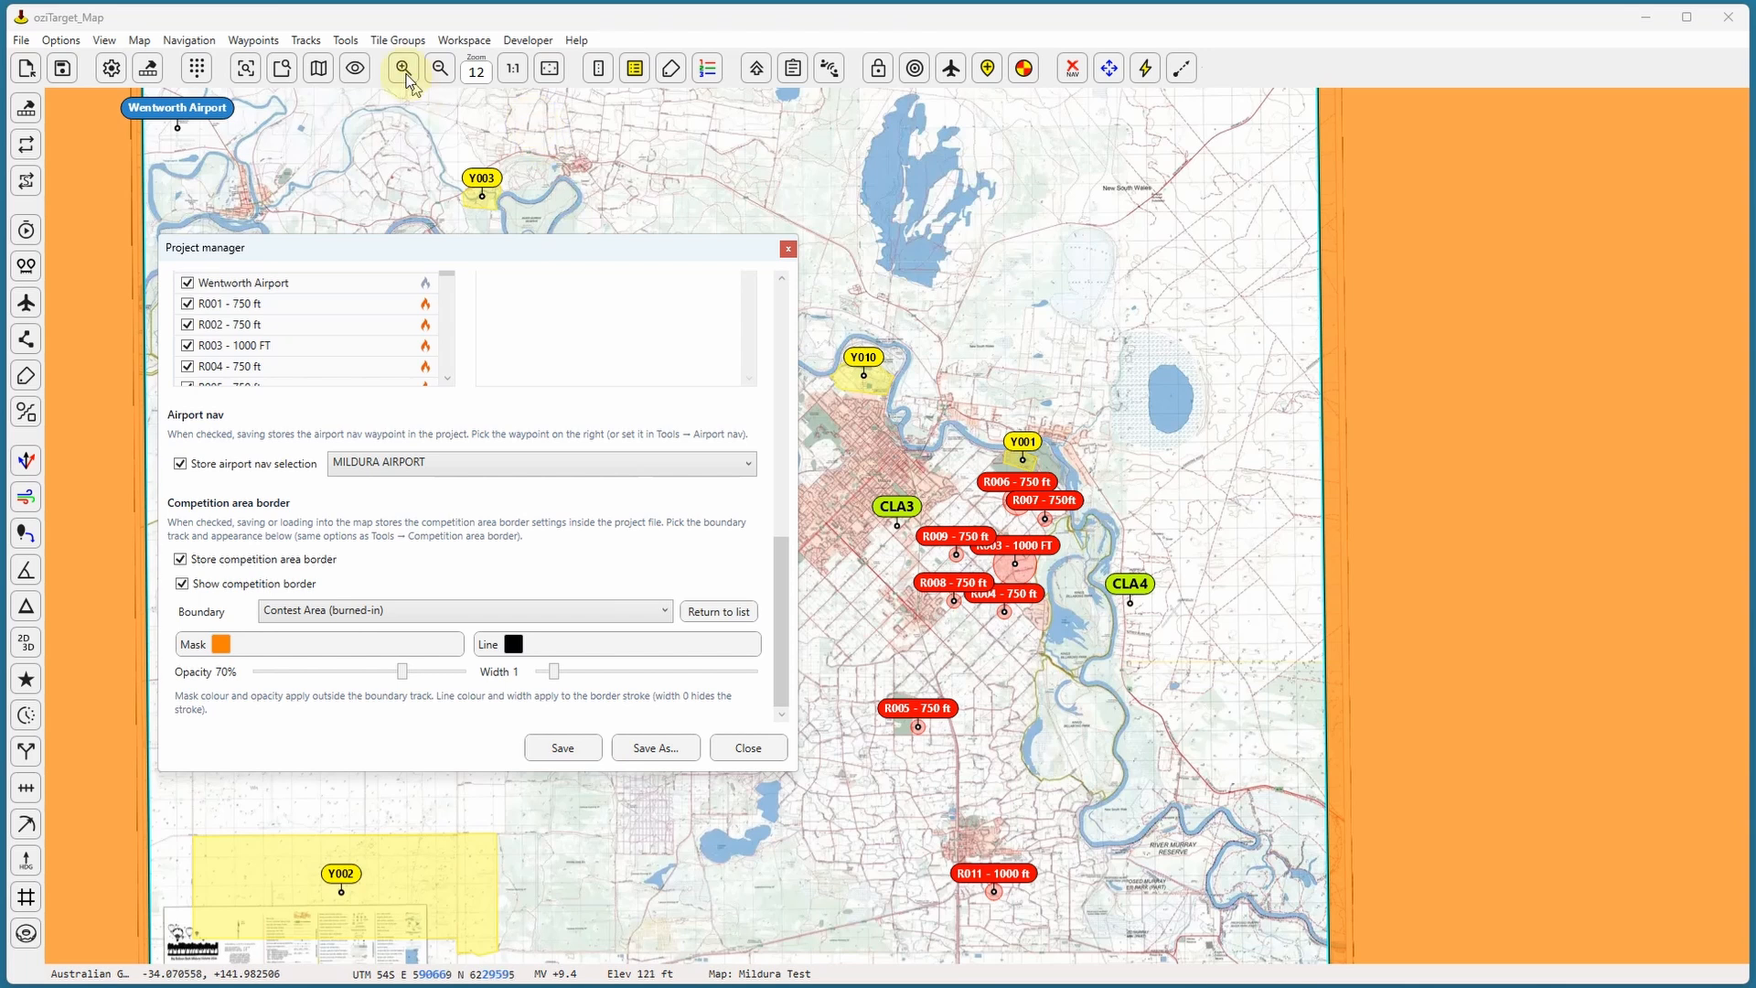
pyautogui.click(403, 70)
pyautogui.click(403, 69)
pyautogui.click(402, 70)
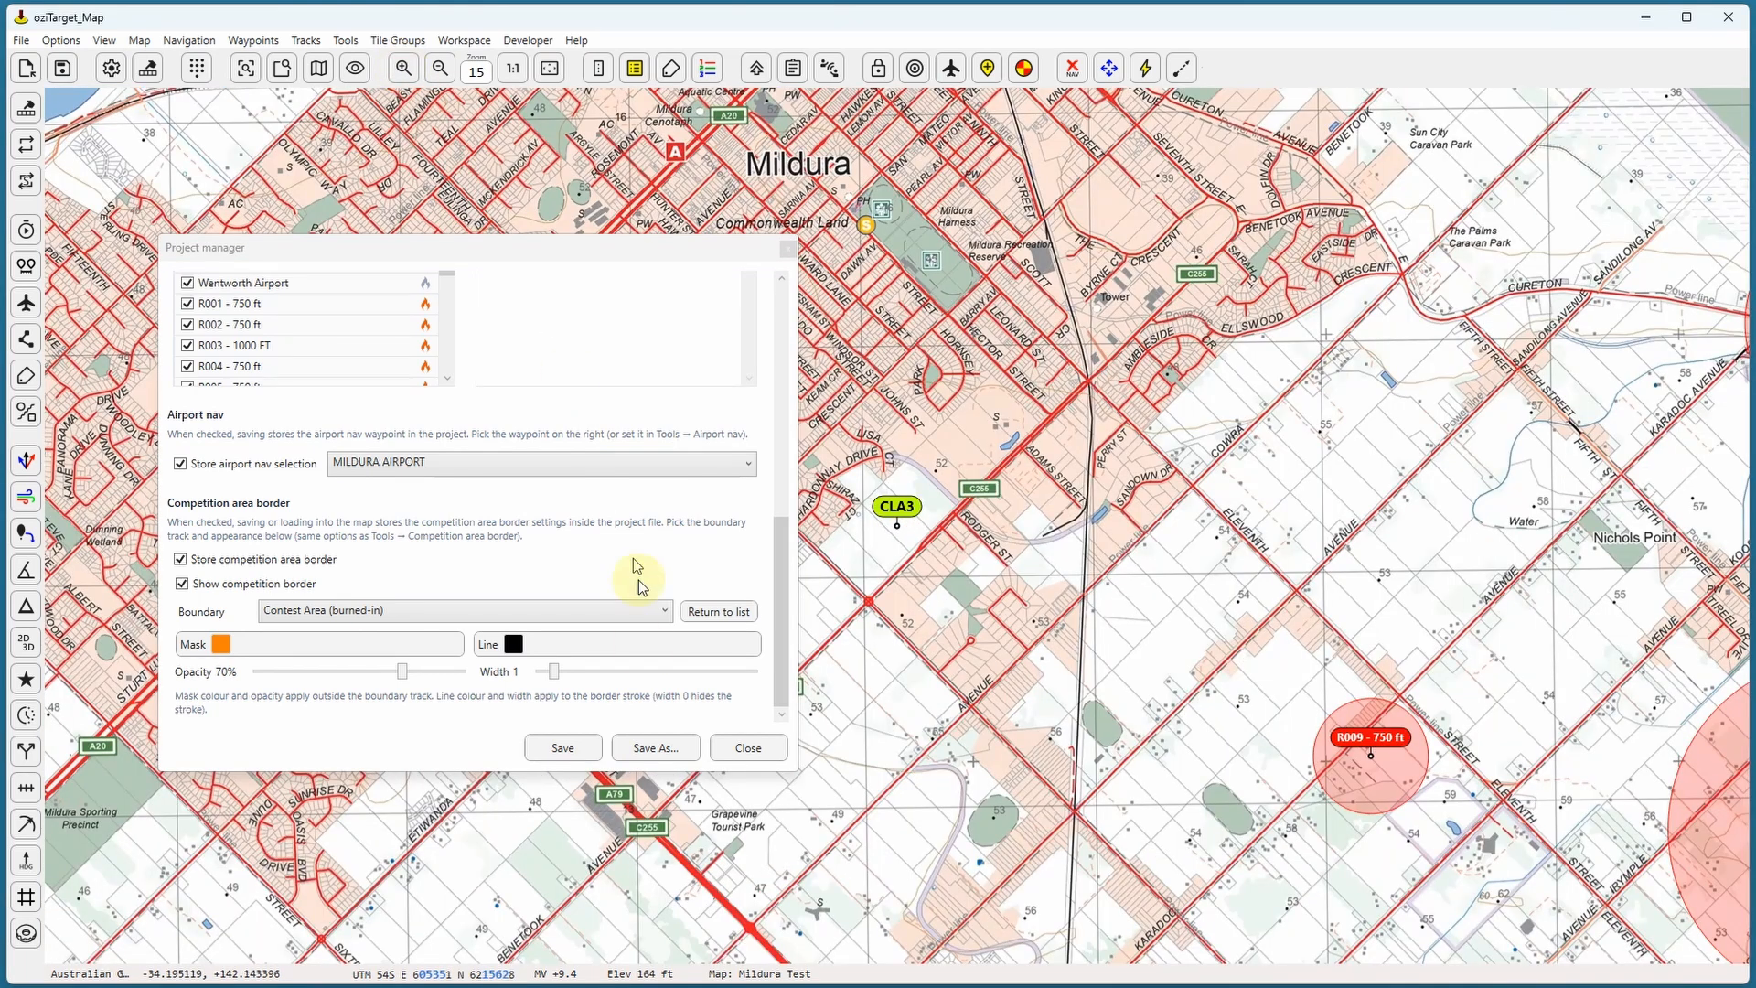
# Save the project over the existing Mildura Test.otmp file and close the Project manager.
pyautogui.click(653, 747)
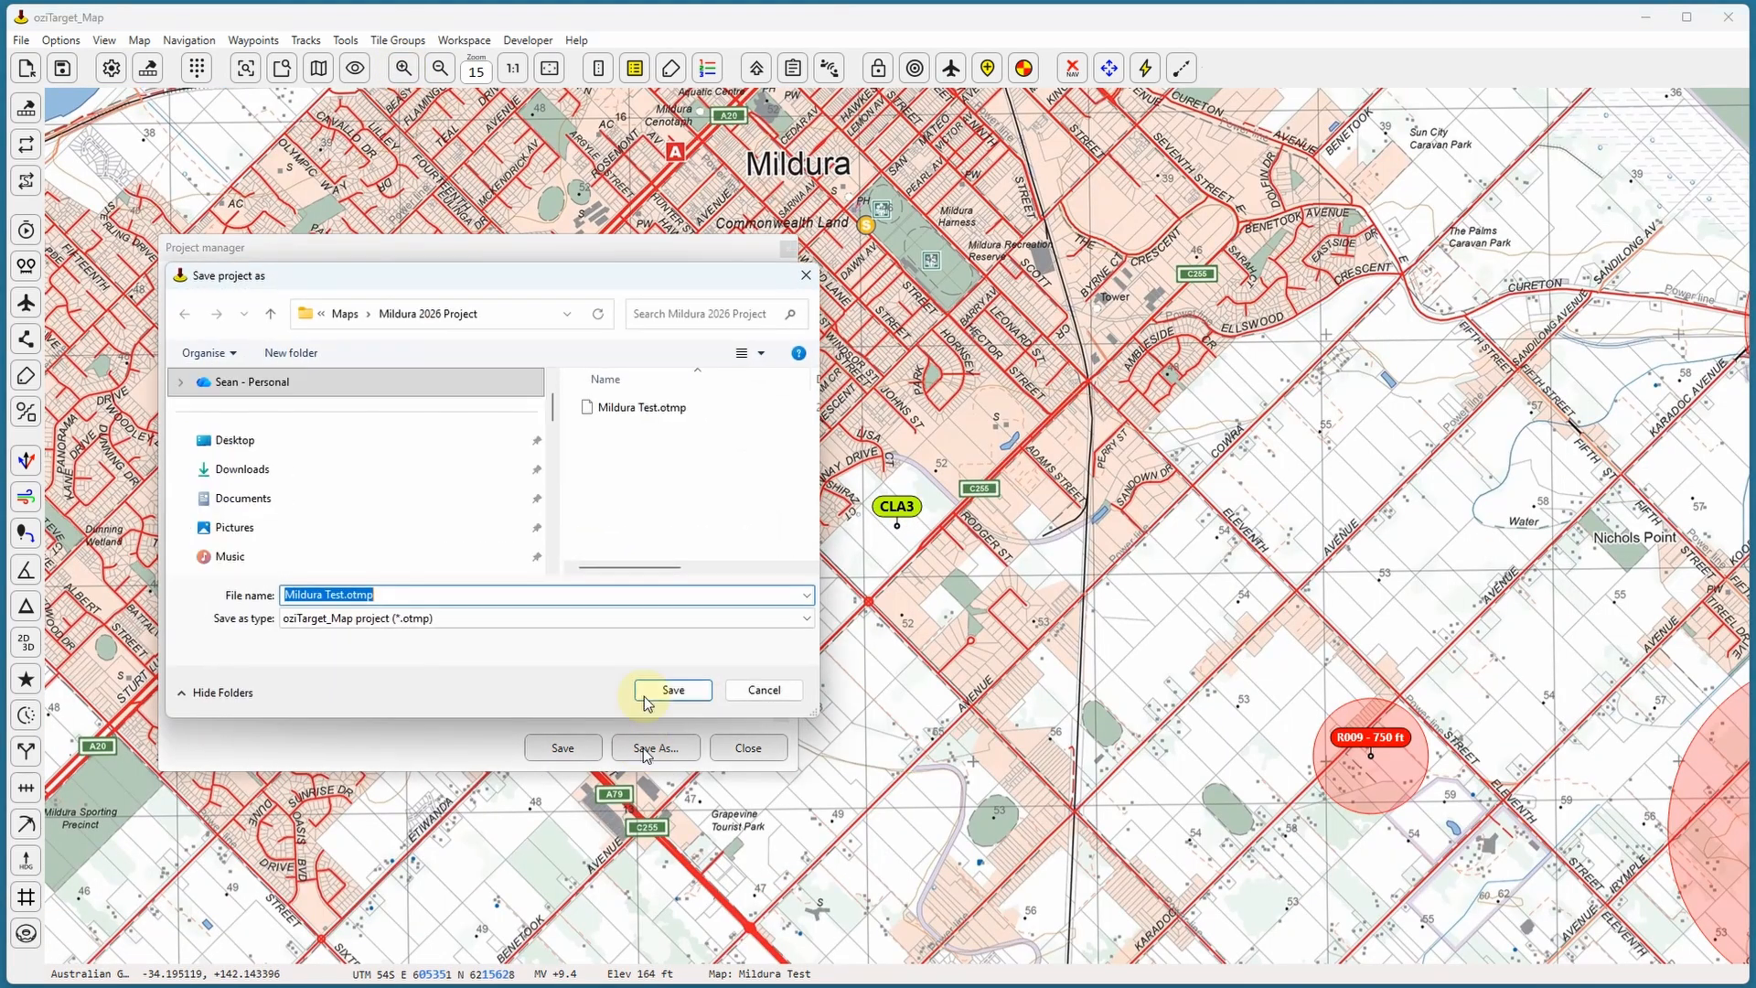
pyautogui.click(631, 408)
pyautogui.click(670, 691)
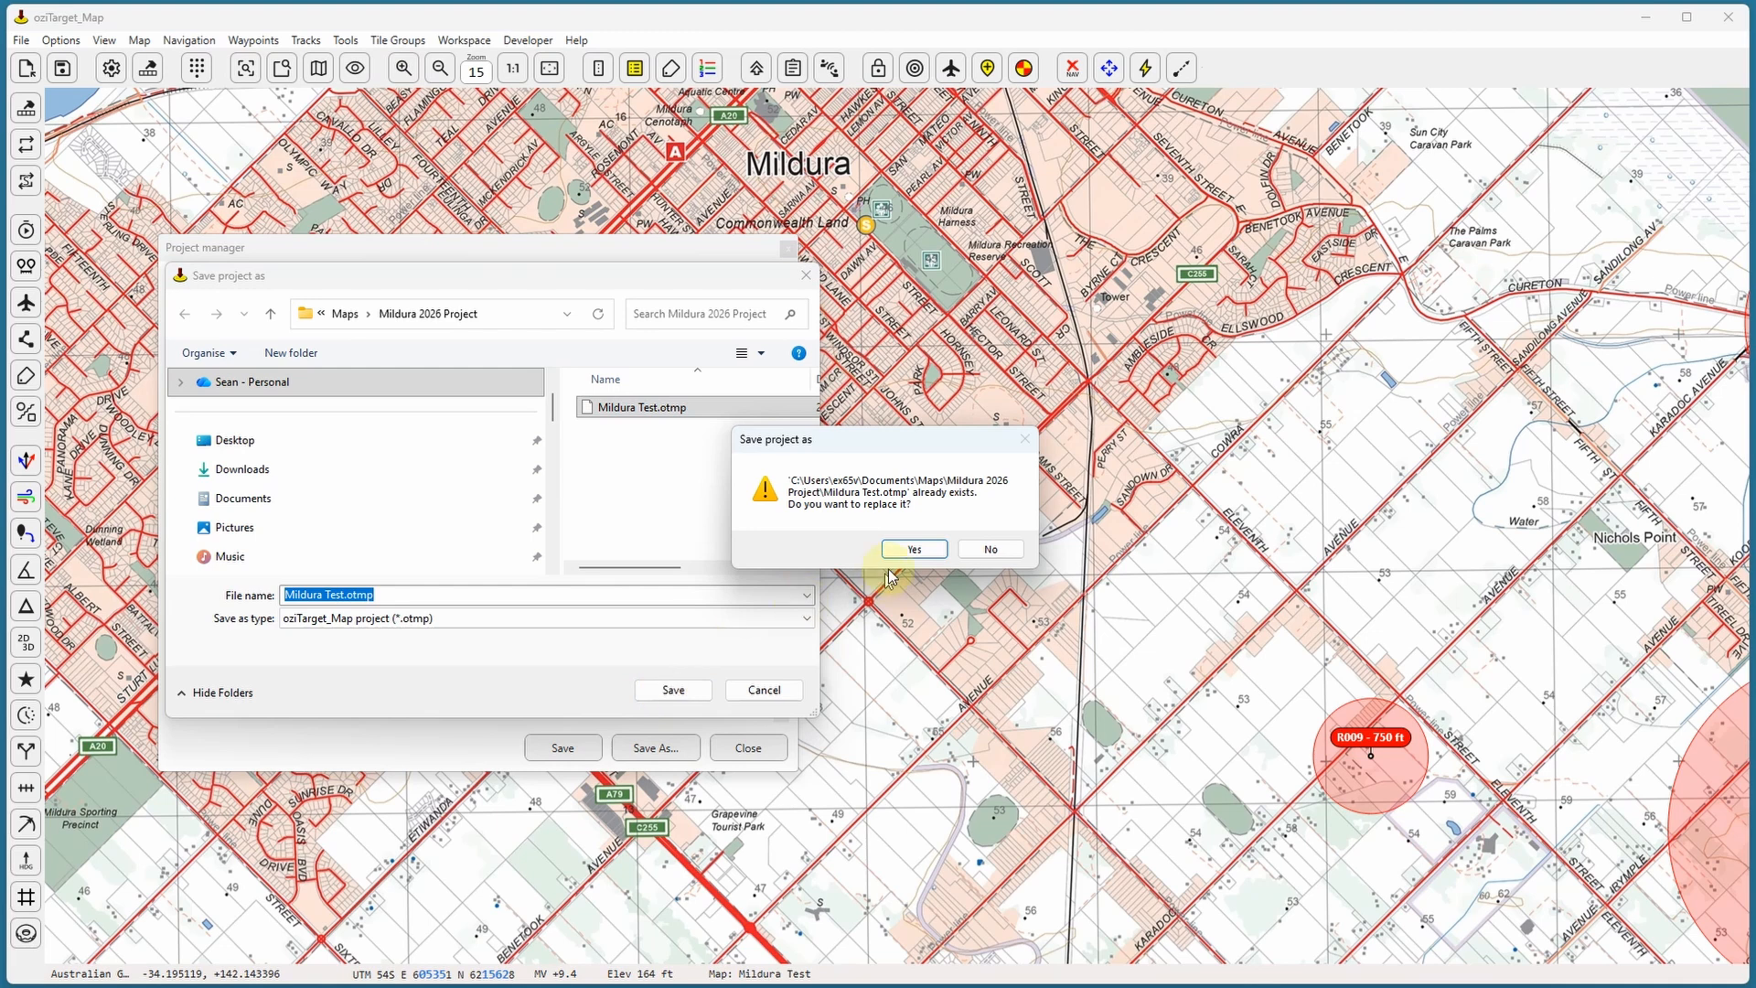
pyautogui.click(913, 549)
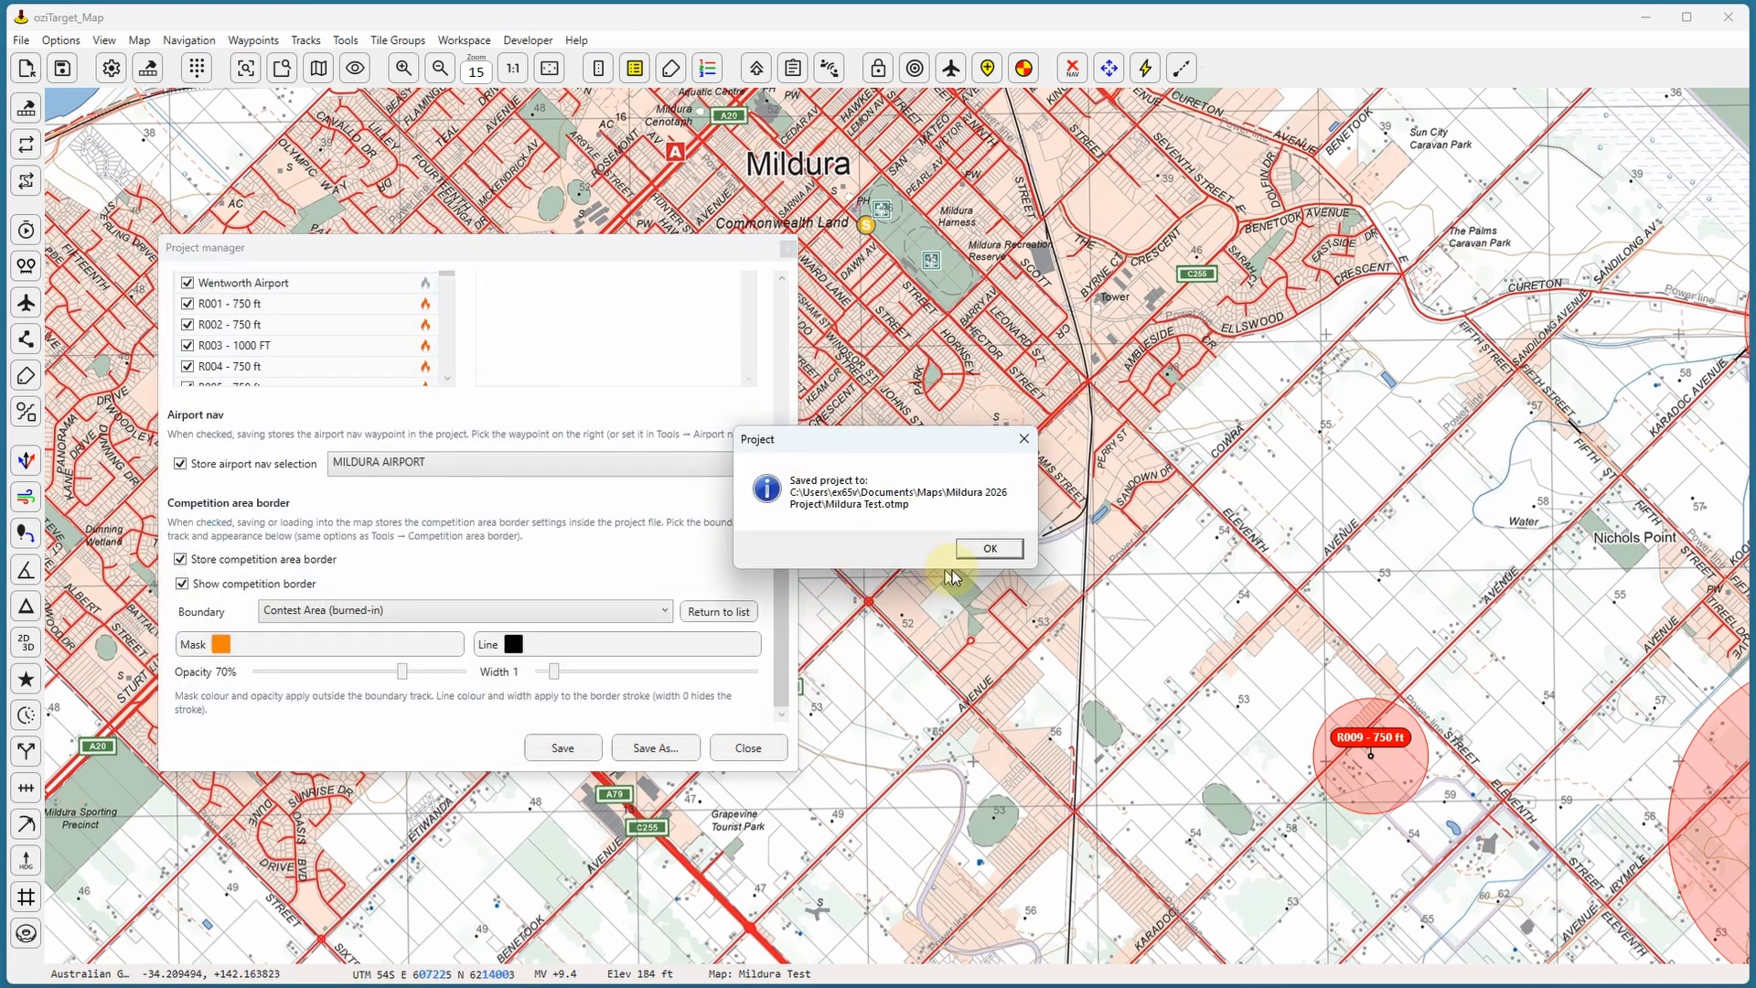
pyautogui.click(989, 547)
pyautogui.click(748, 747)
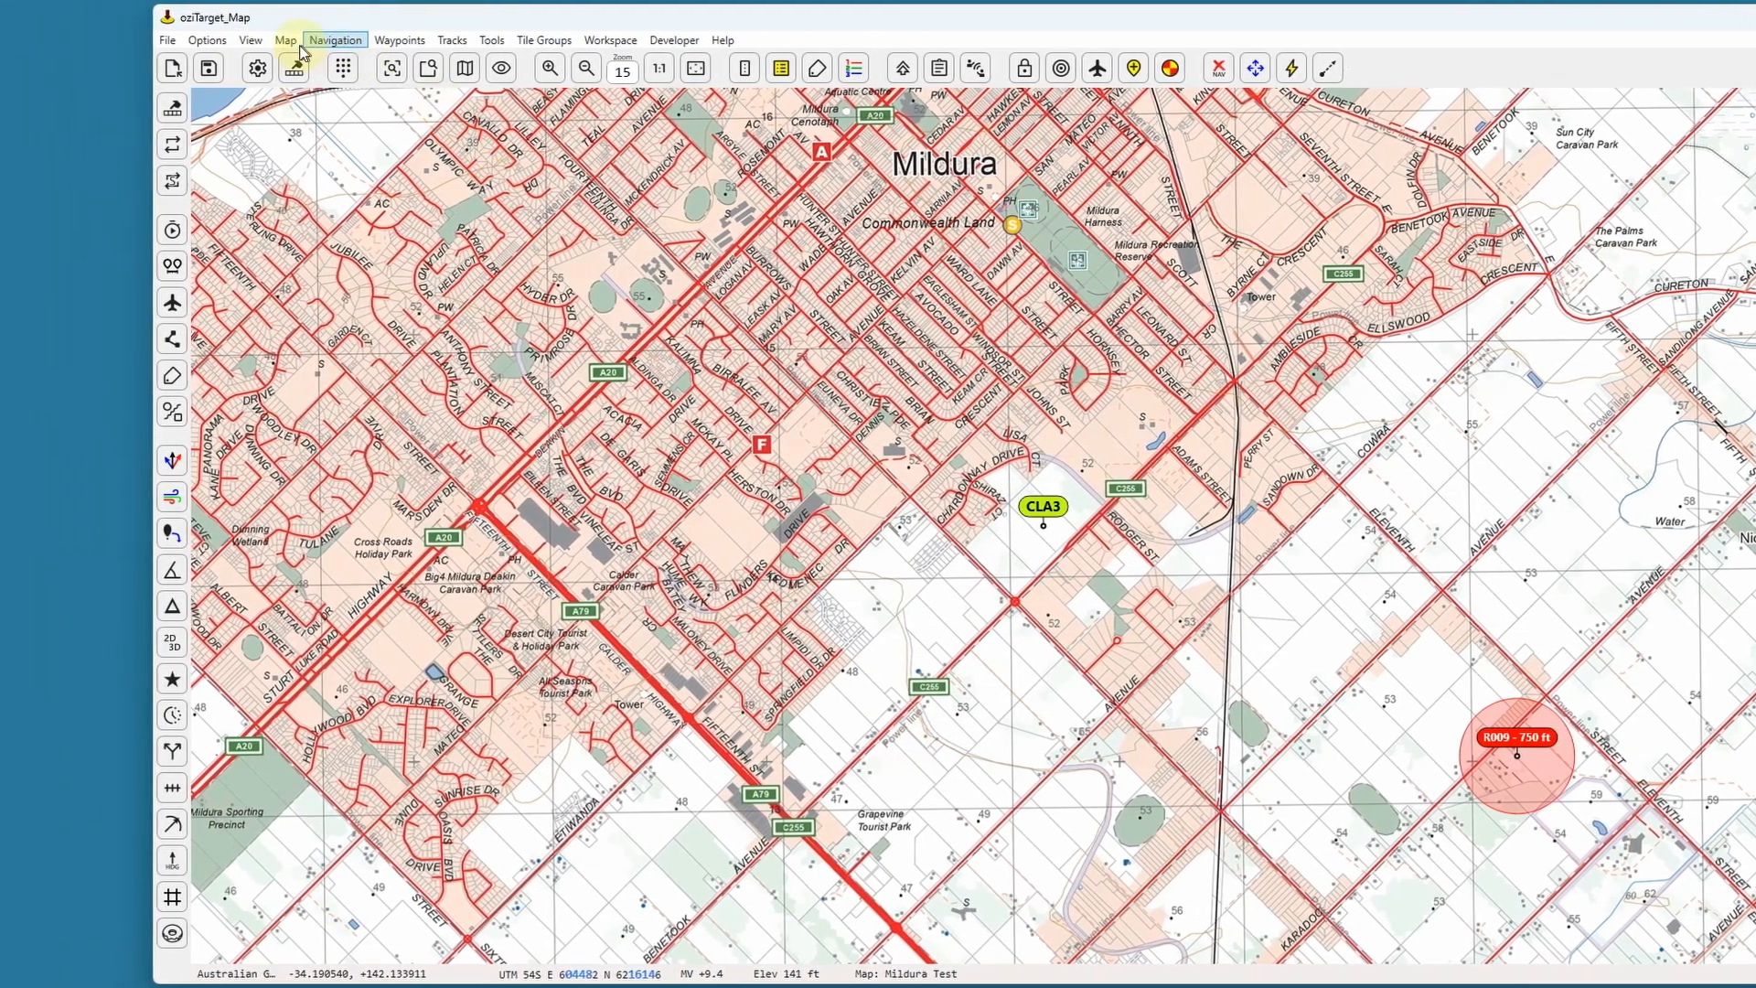
# Clear all waypoints, tracks and the project association from the map, and load the World Map.
pyautogui.click(212, 40)
pyautogui.click(261, 69)
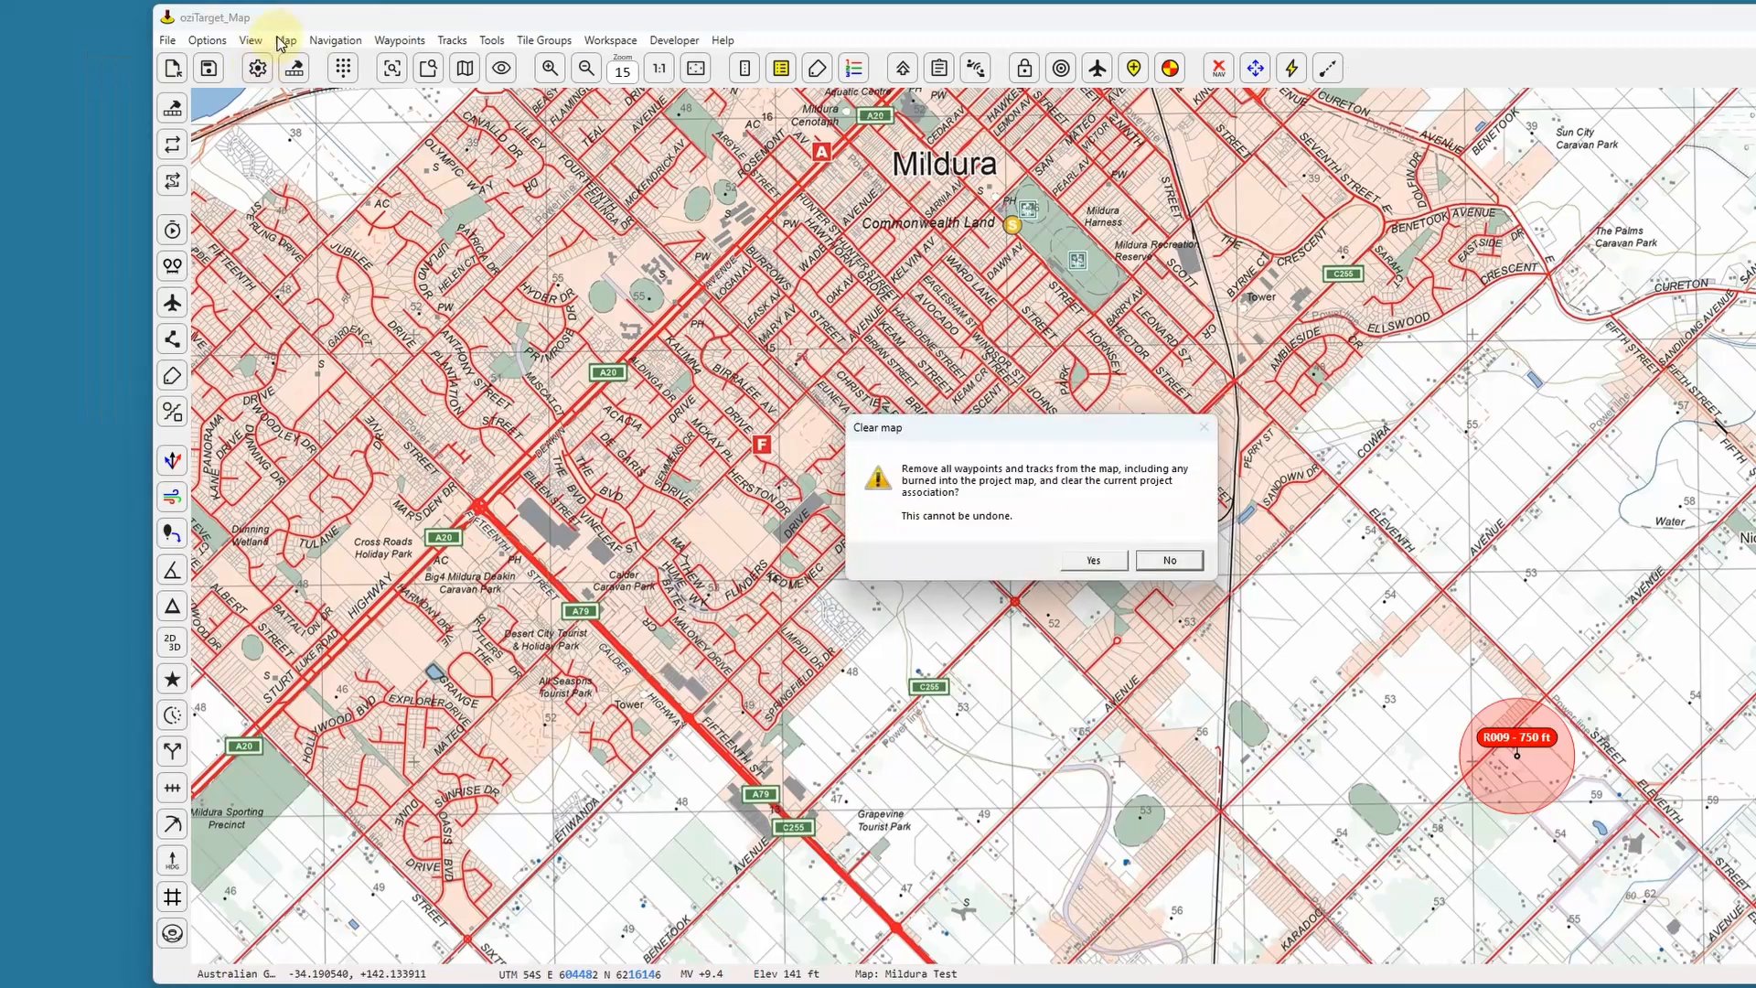
pyautogui.click(1088, 562)
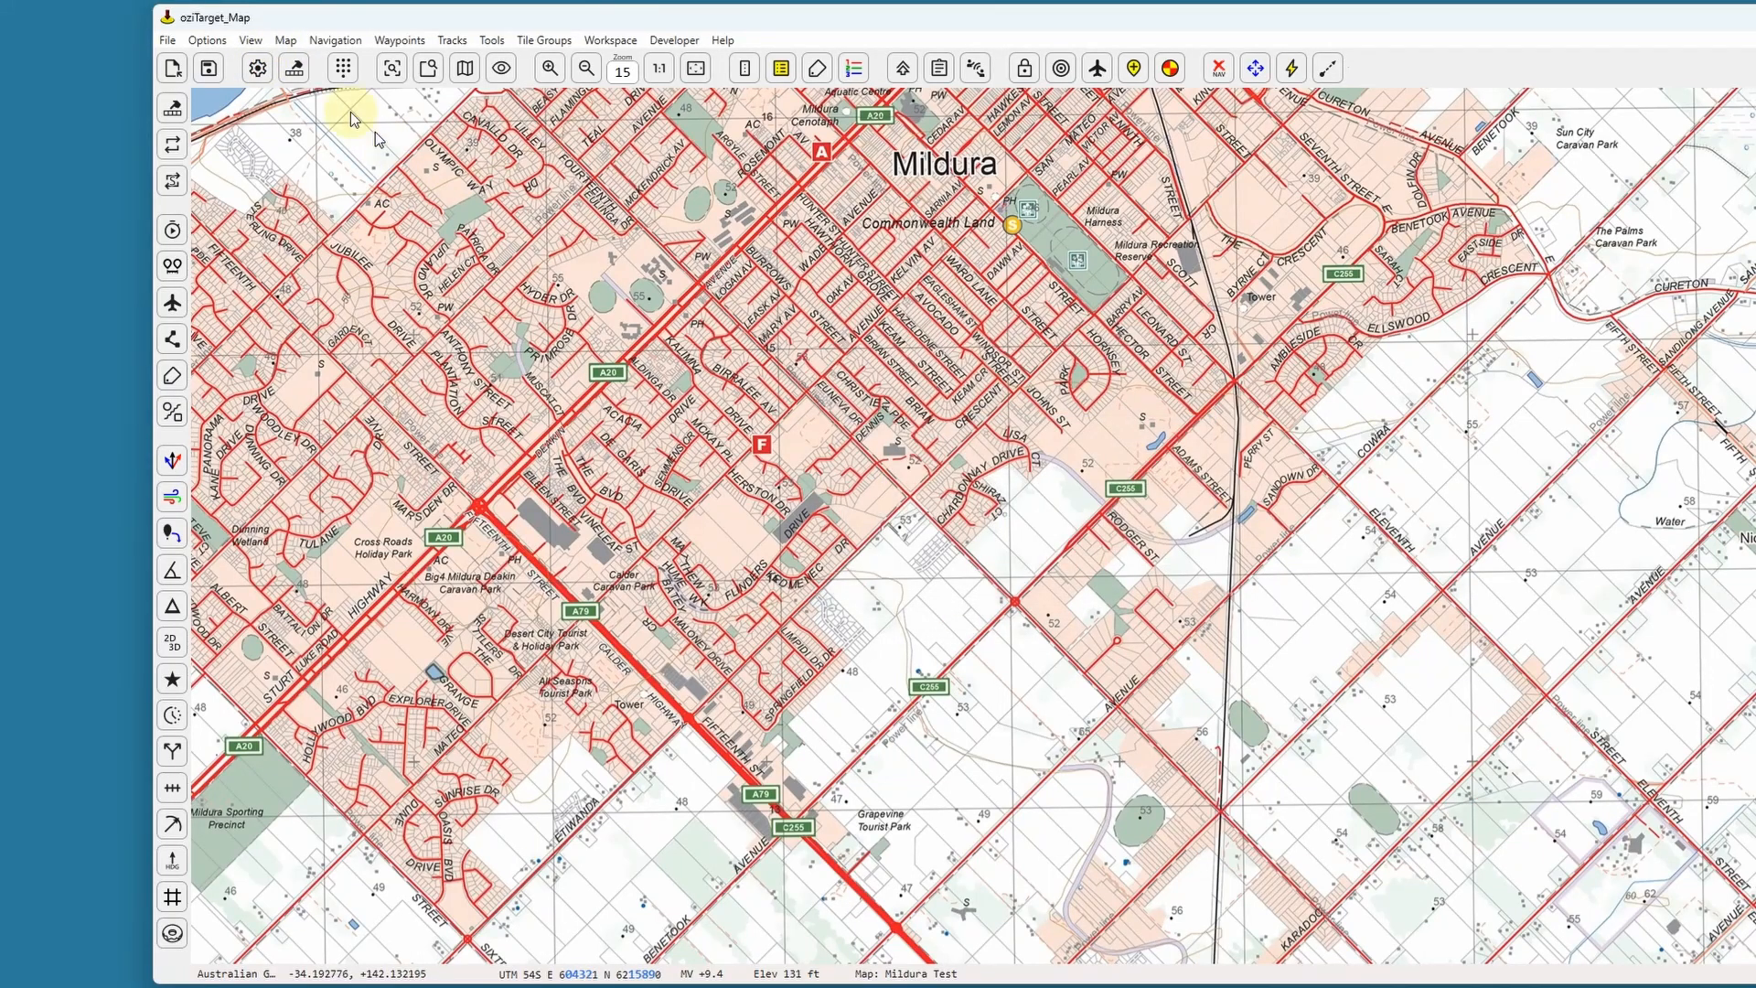
pyautogui.click(286, 40)
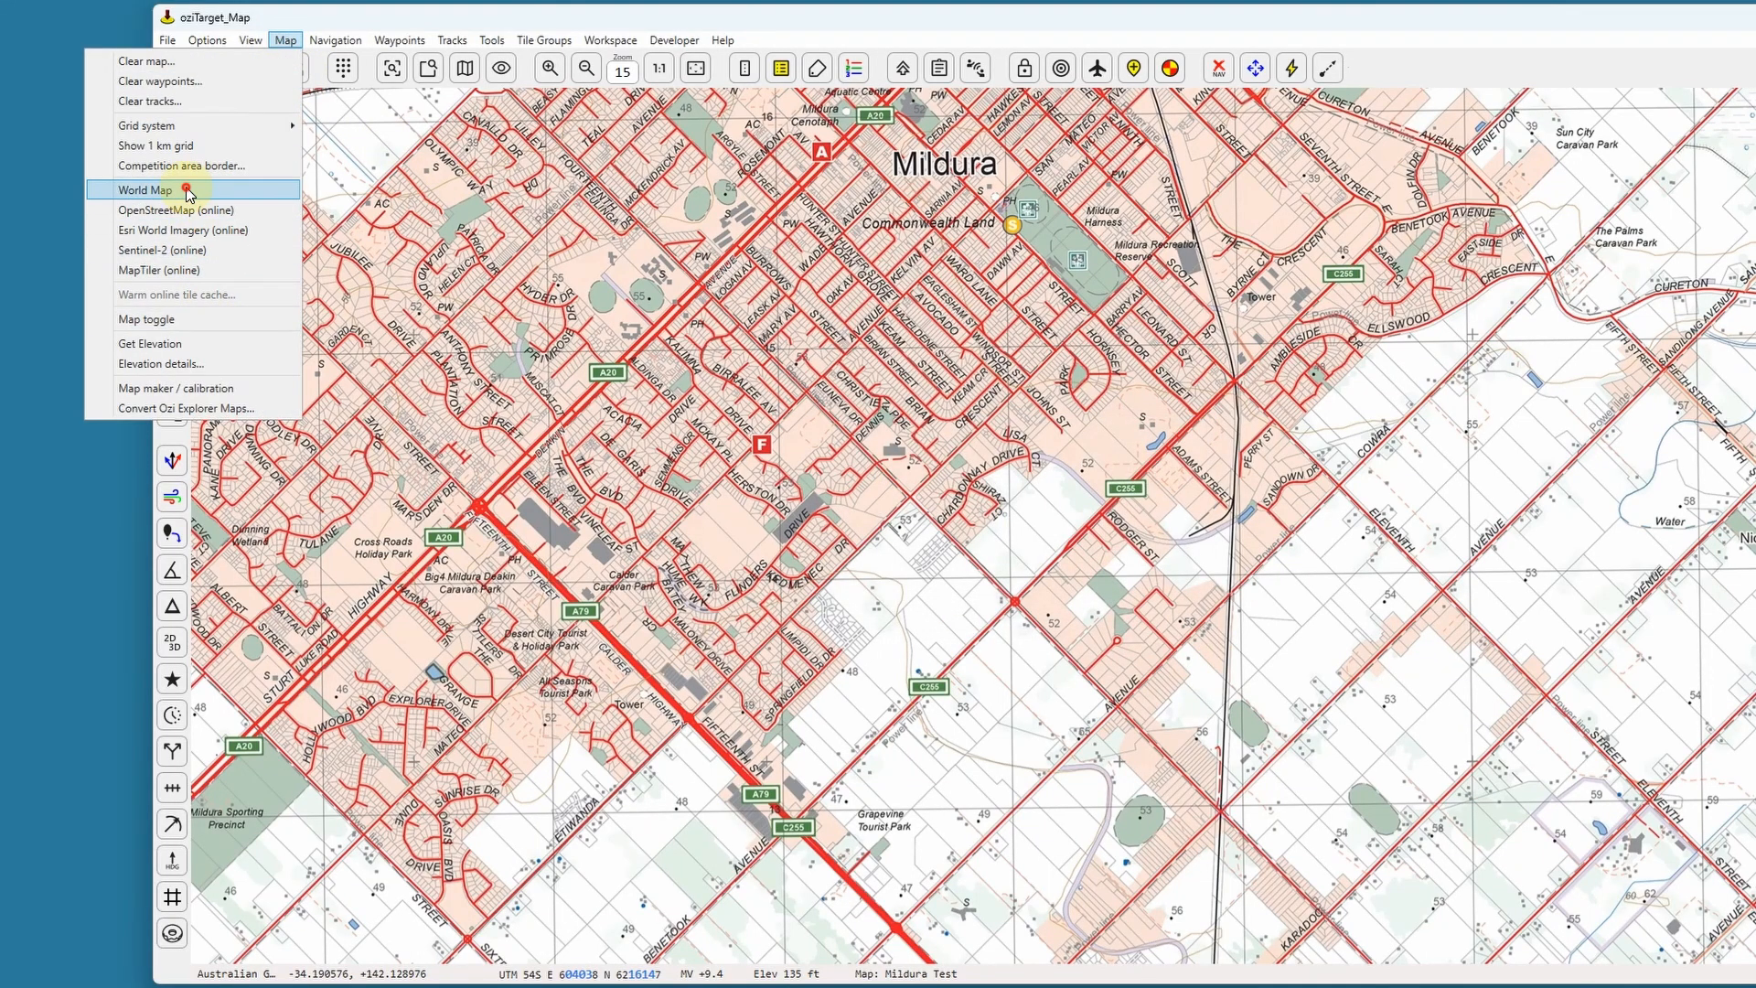
pyautogui.click(183, 189)
# Start a new flight to load the saved Mildura Test project, and view its whole competition area.
pyautogui.click(217, 42)
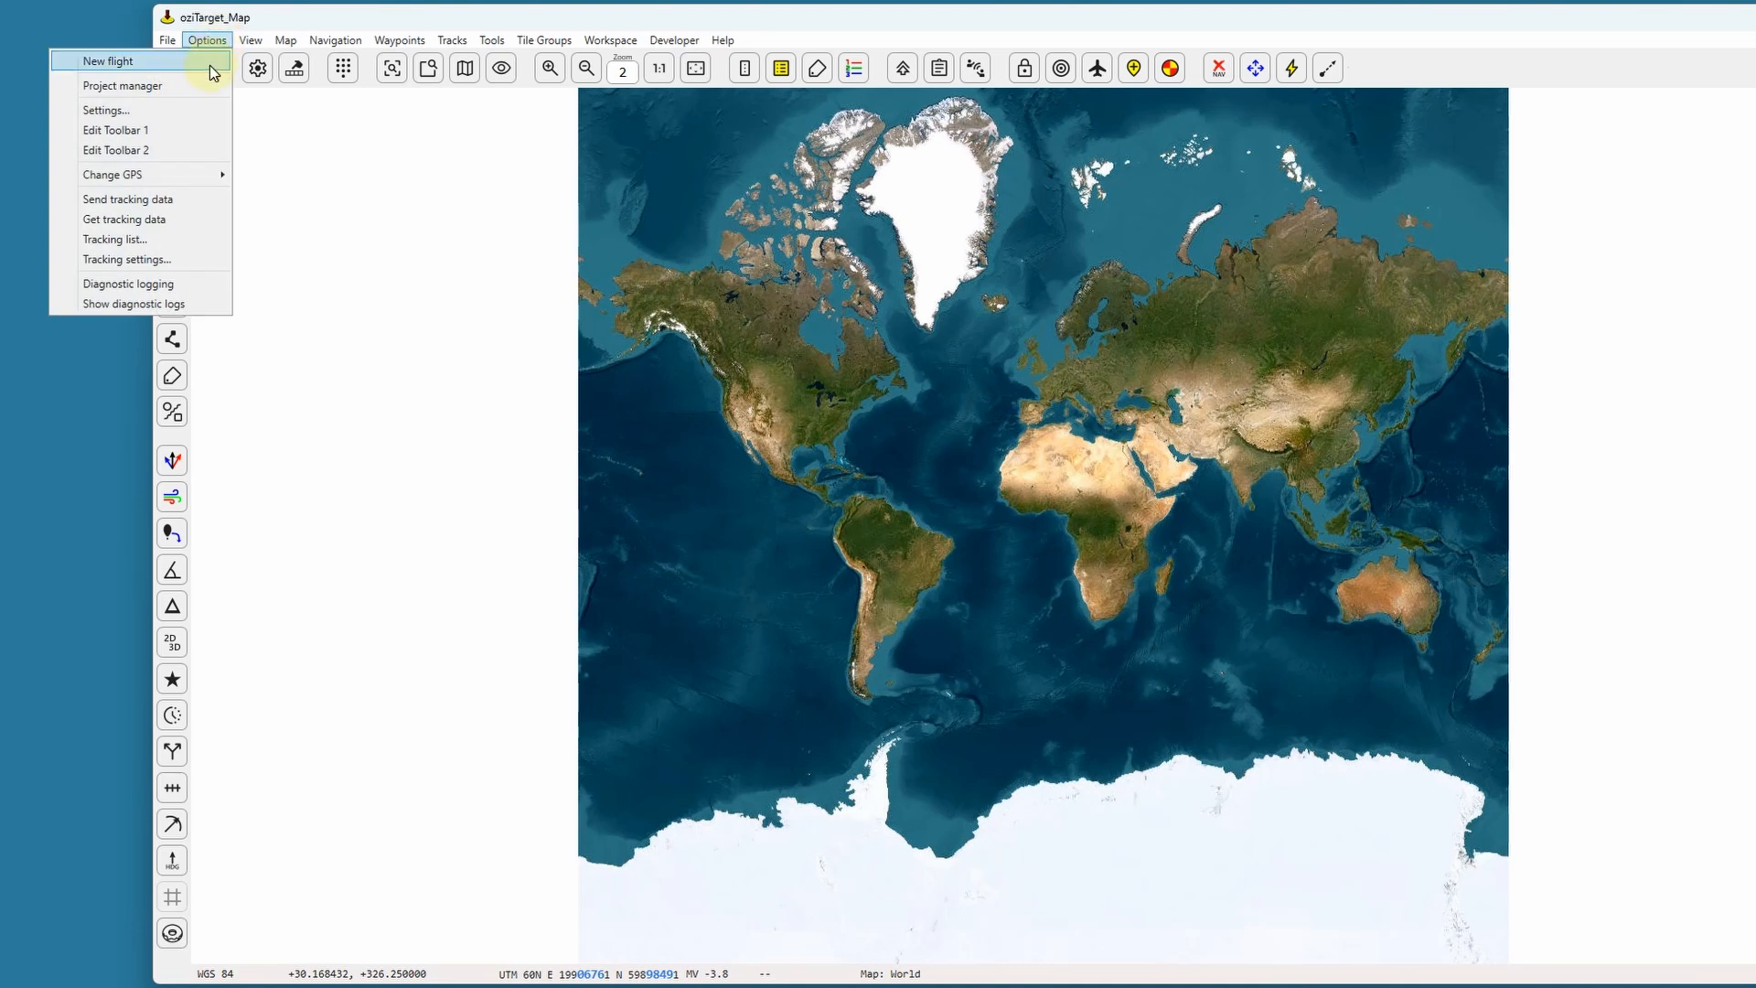
pyautogui.click(211, 62)
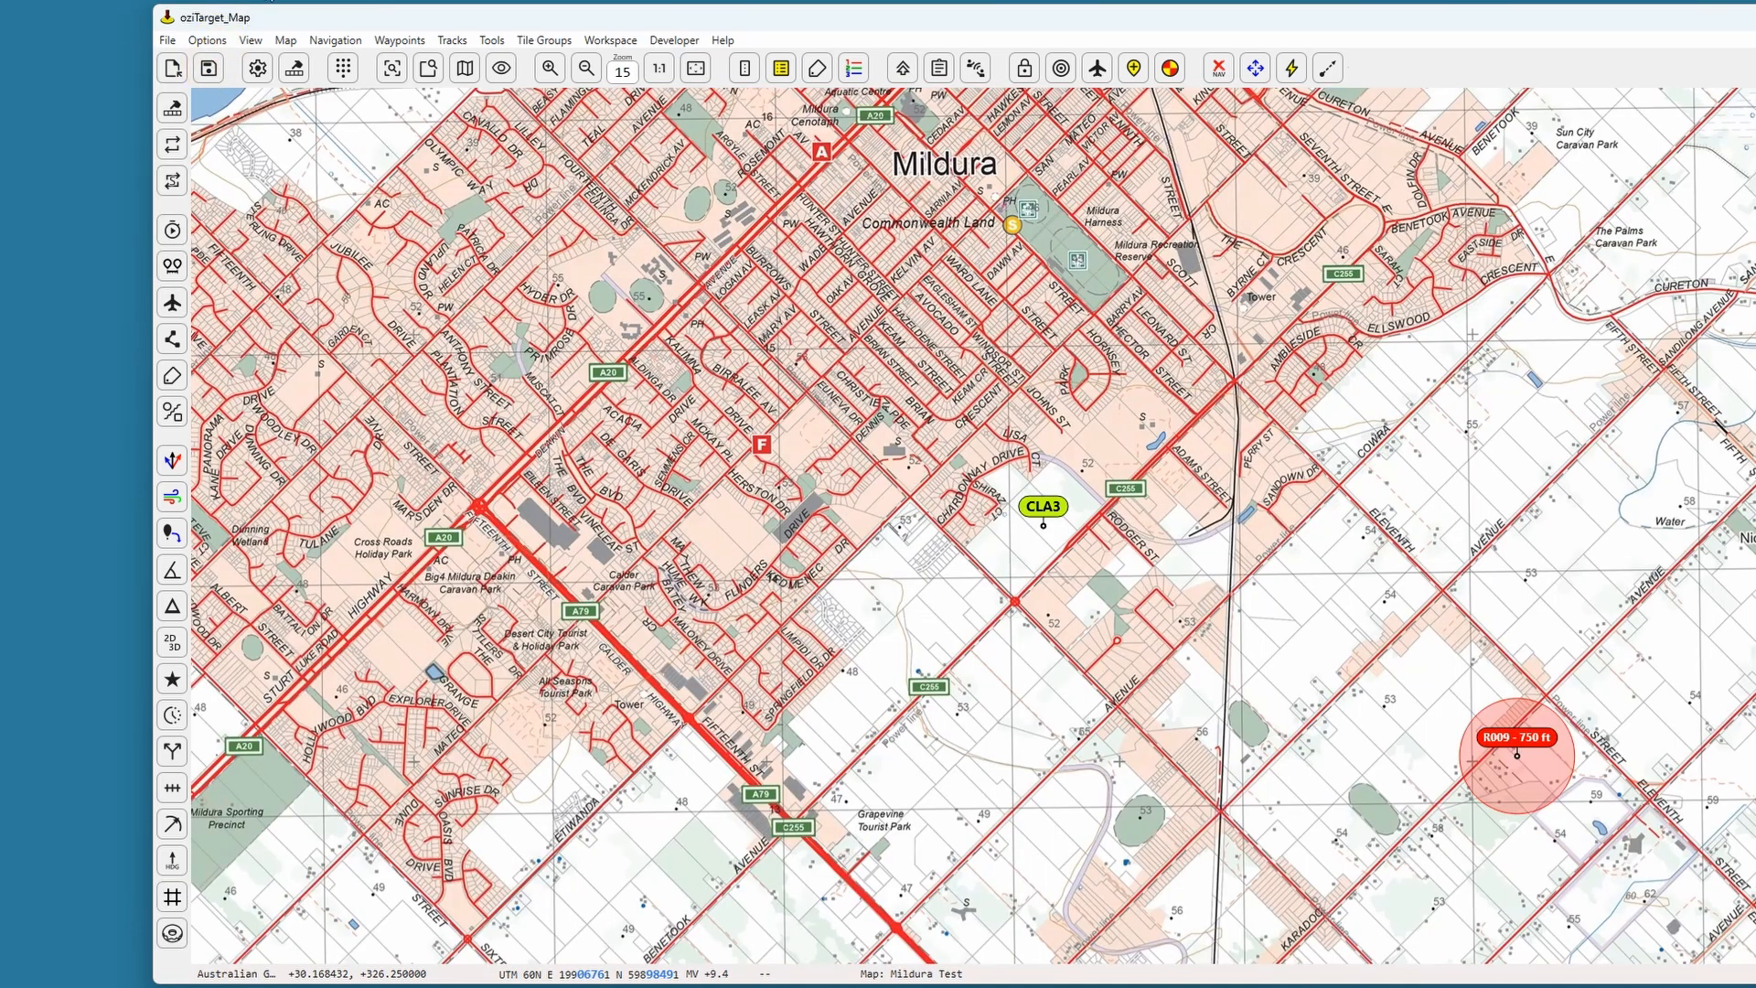
pyautogui.scroll(-3, 873, 380)
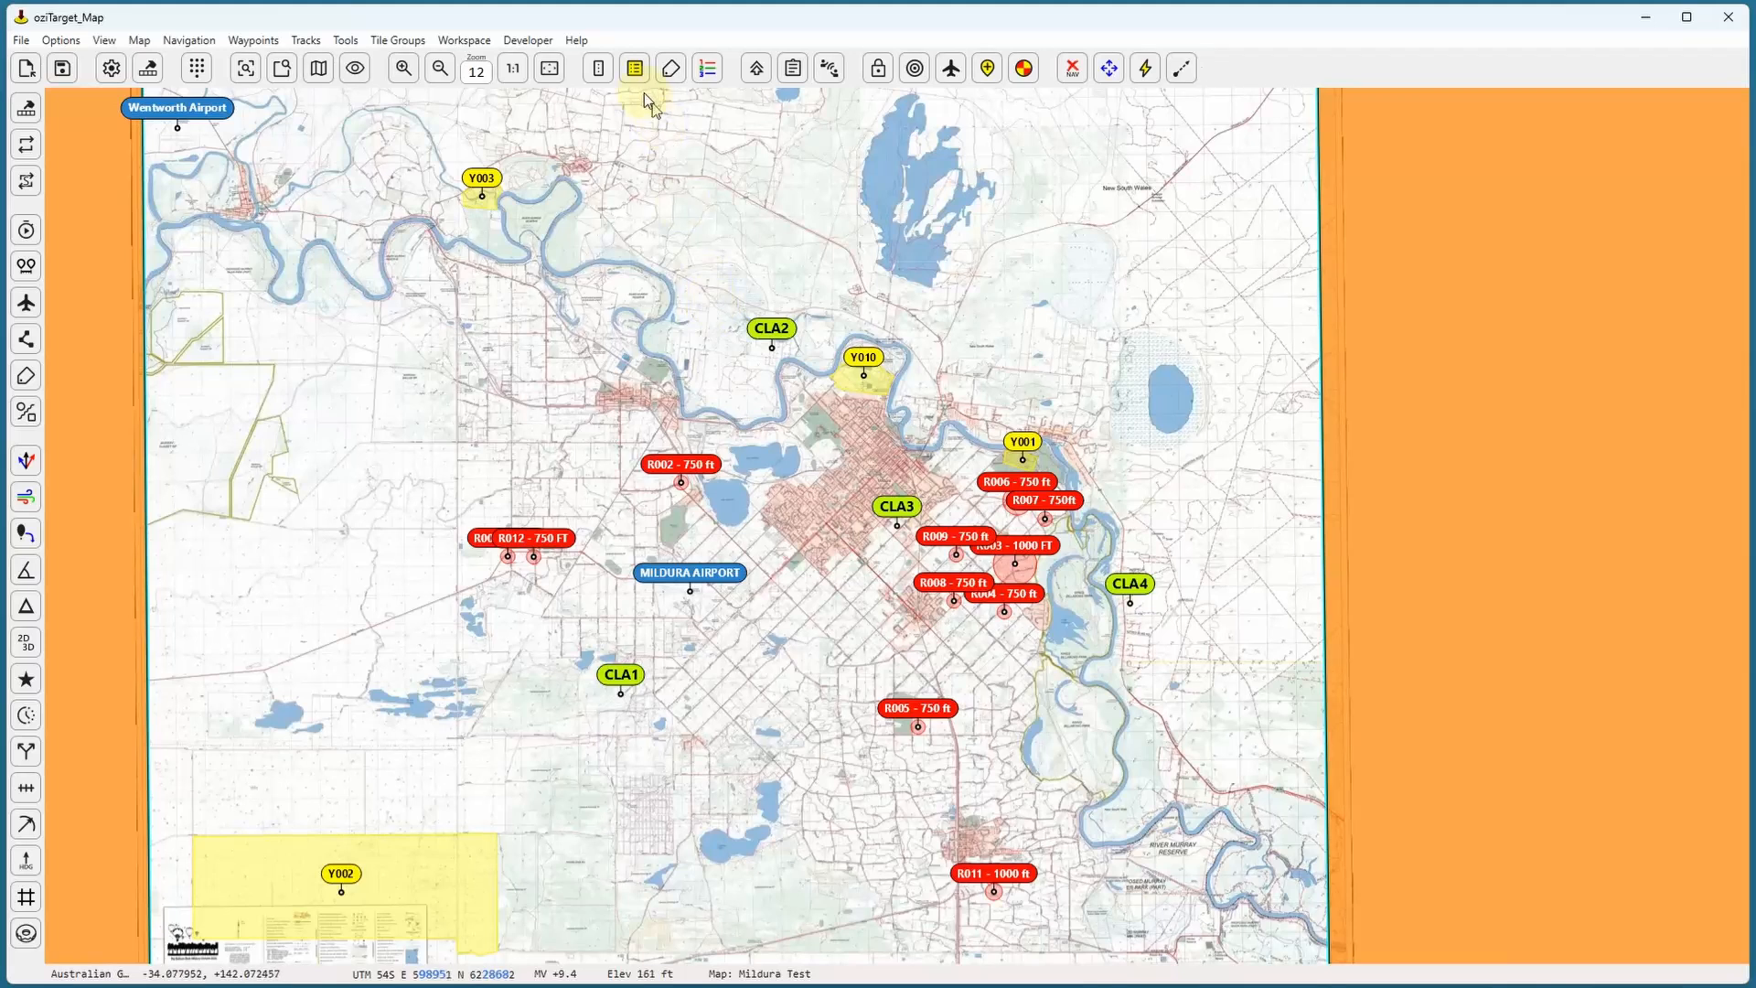
# Examine which items the Waypoint List and Track list contain after the project loads, and close both.
pyautogui.click(635, 69)
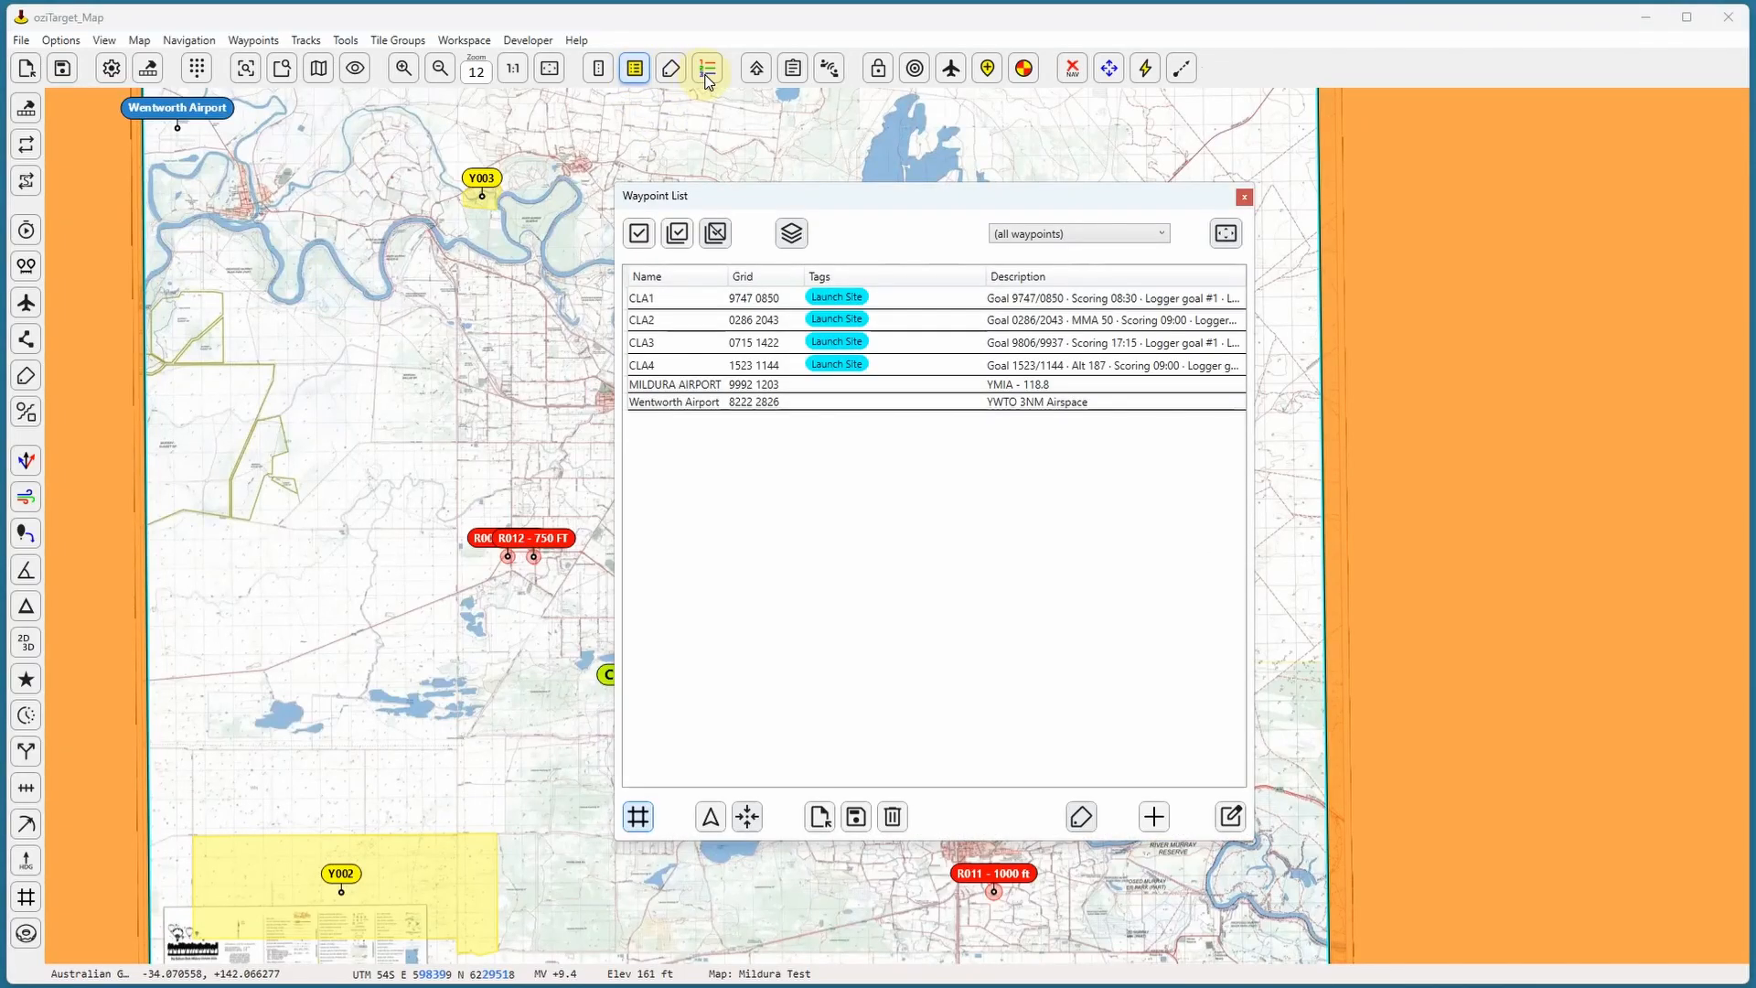
pyautogui.click(708, 73)
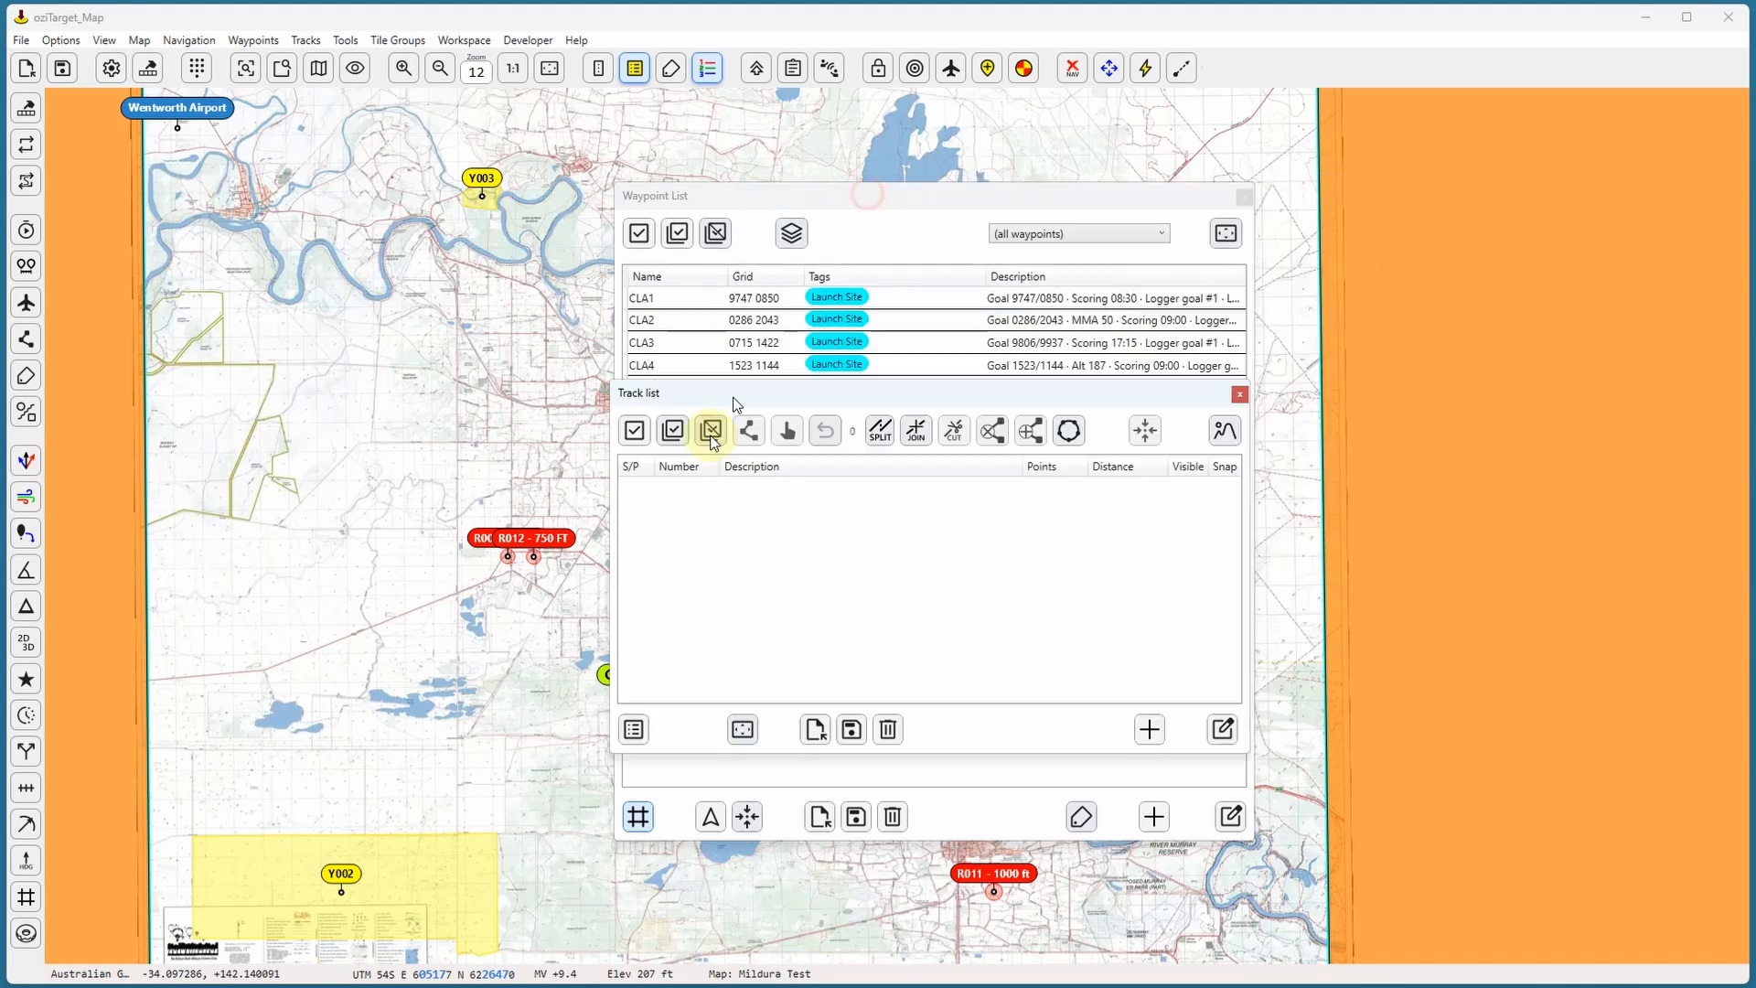
pyautogui.moveTo(736, 403); pyautogui.dragTo(1004, 449)
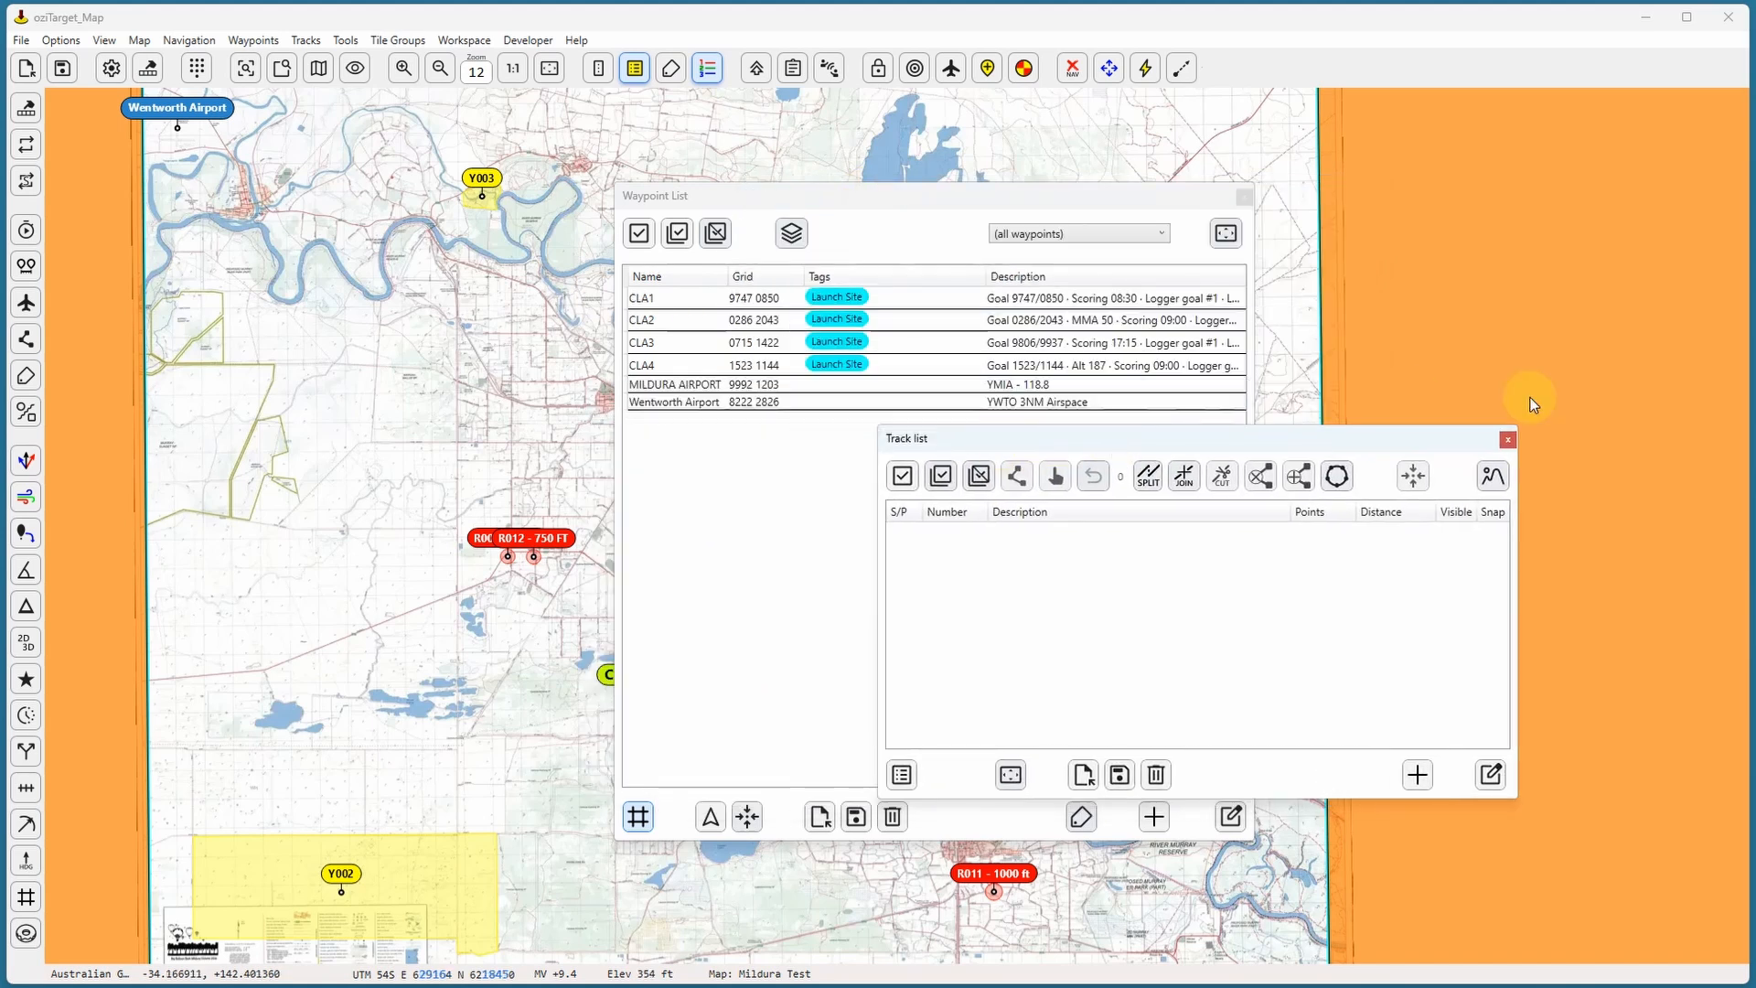
pyautogui.click(1507, 440)
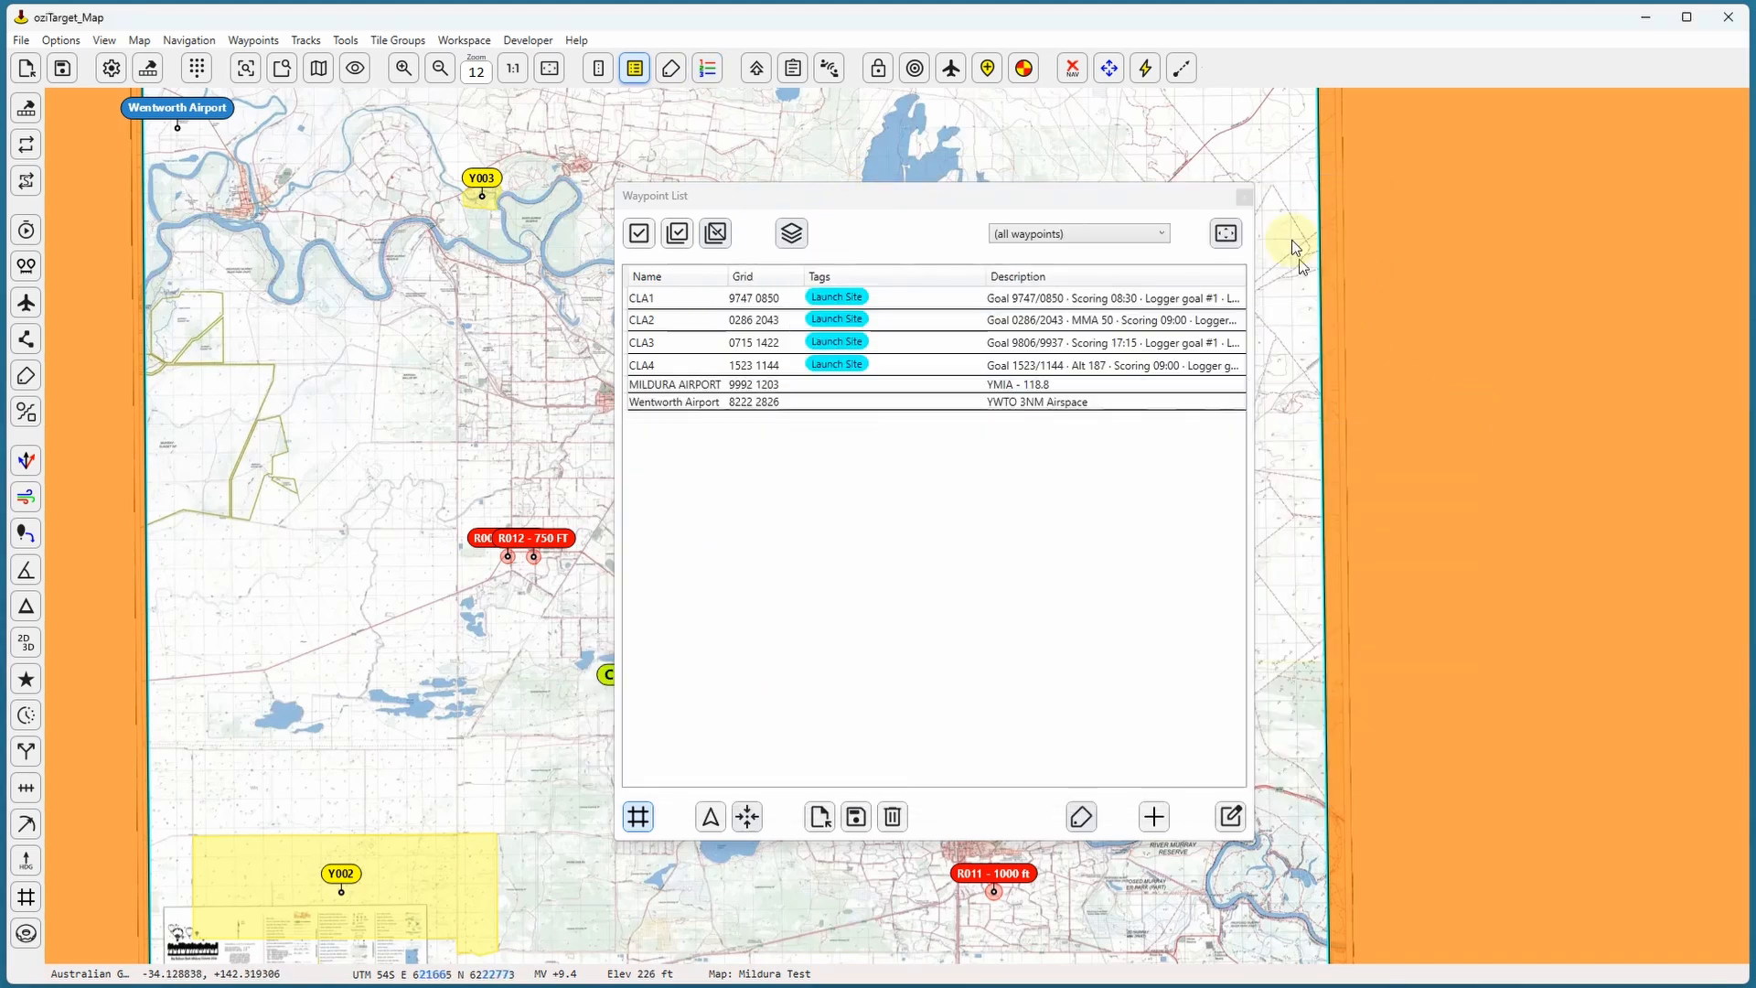
pyautogui.click(1244, 198)
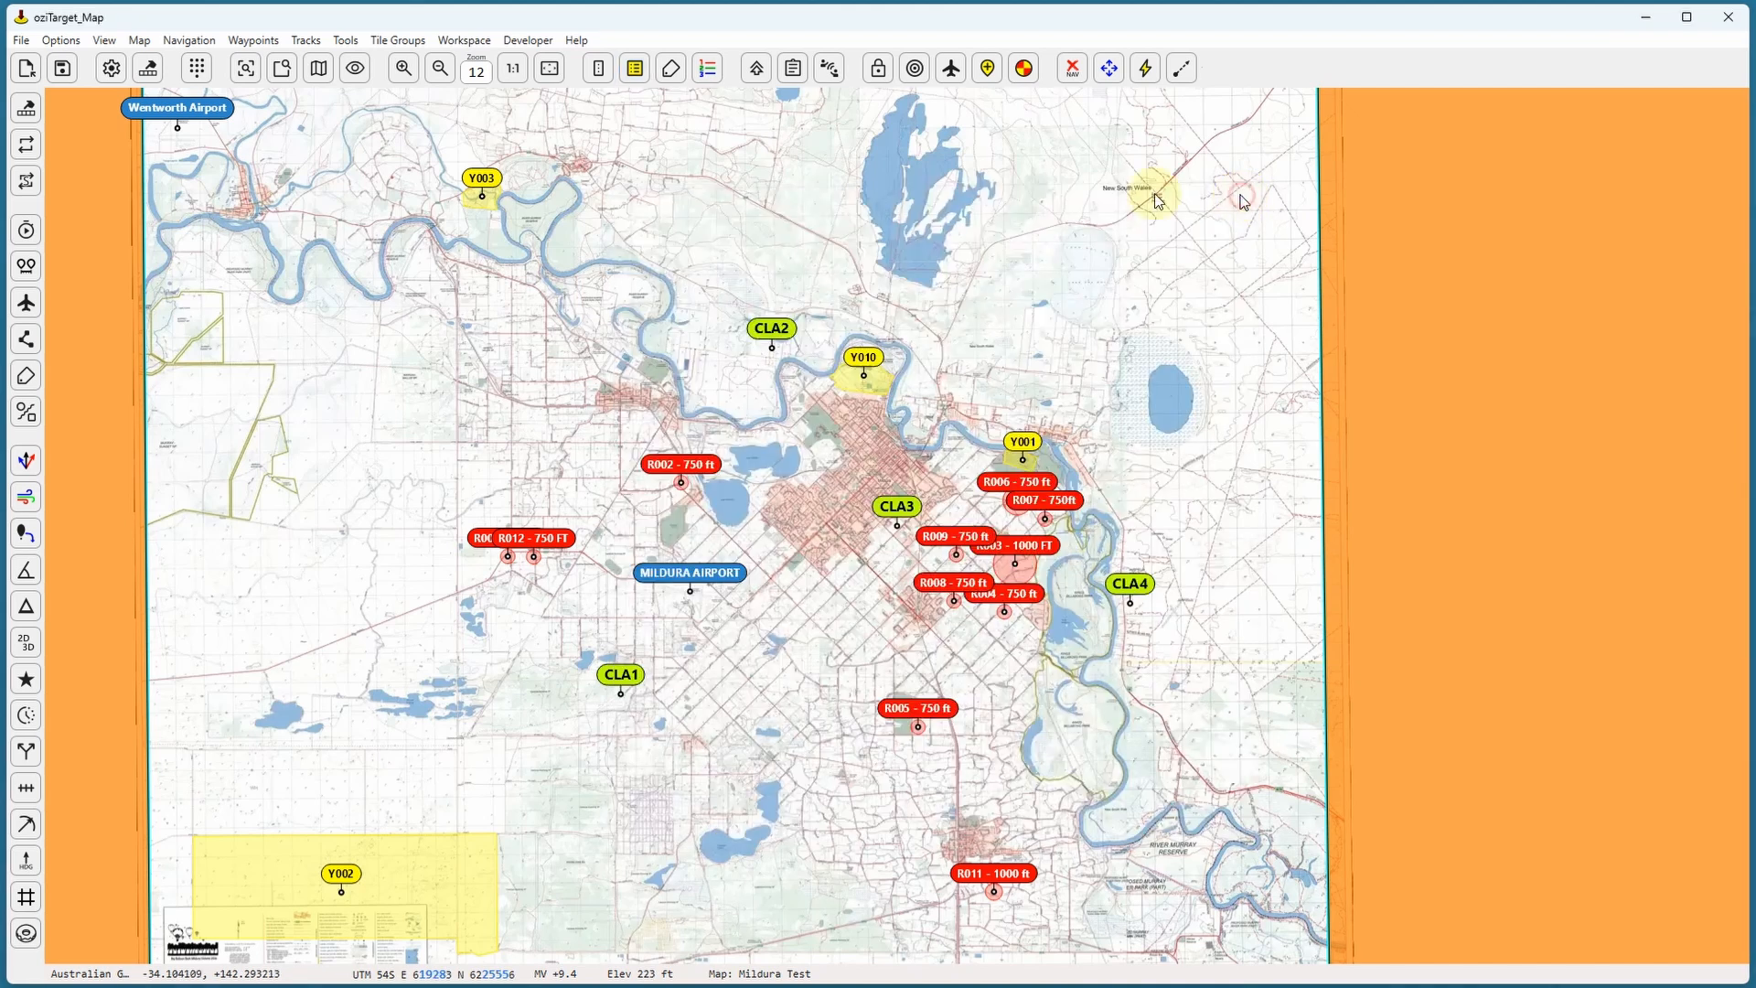
# Open the Windreader and check which wind tables are available.
pyautogui.click(26, 497)
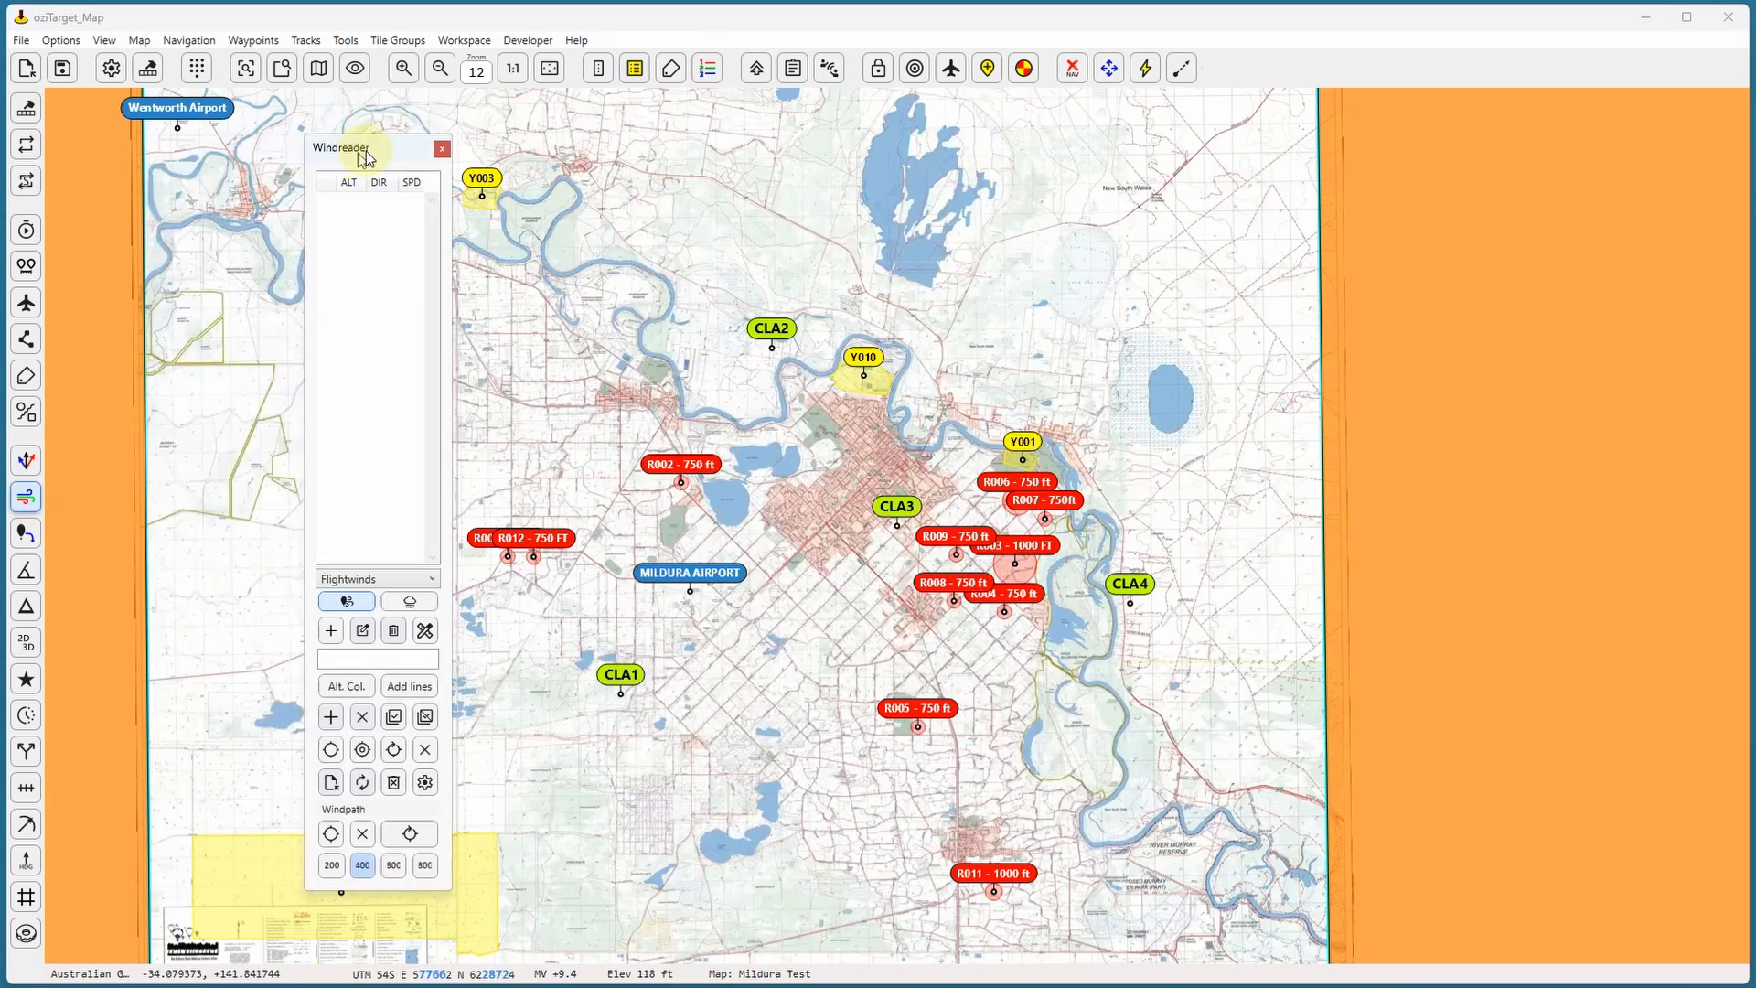
pyautogui.moveTo(366, 157); pyautogui.dragTo(374, 156)
pyautogui.click(391, 581)
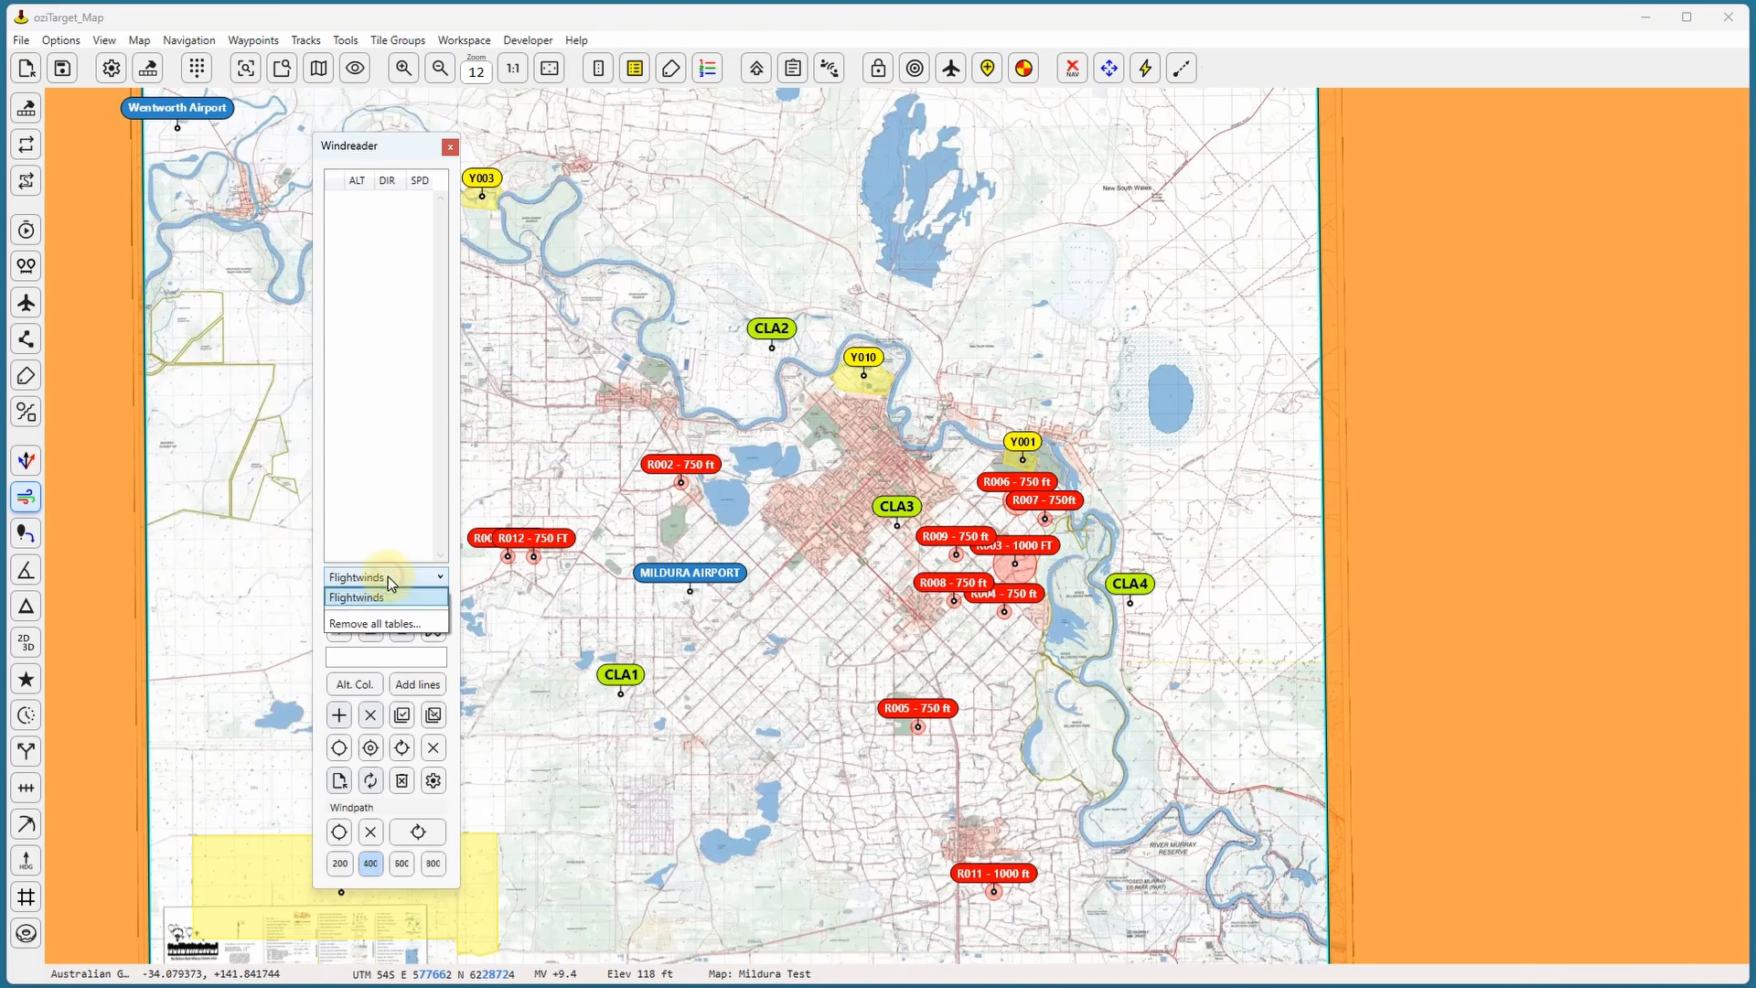
pyautogui.click(391, 581)
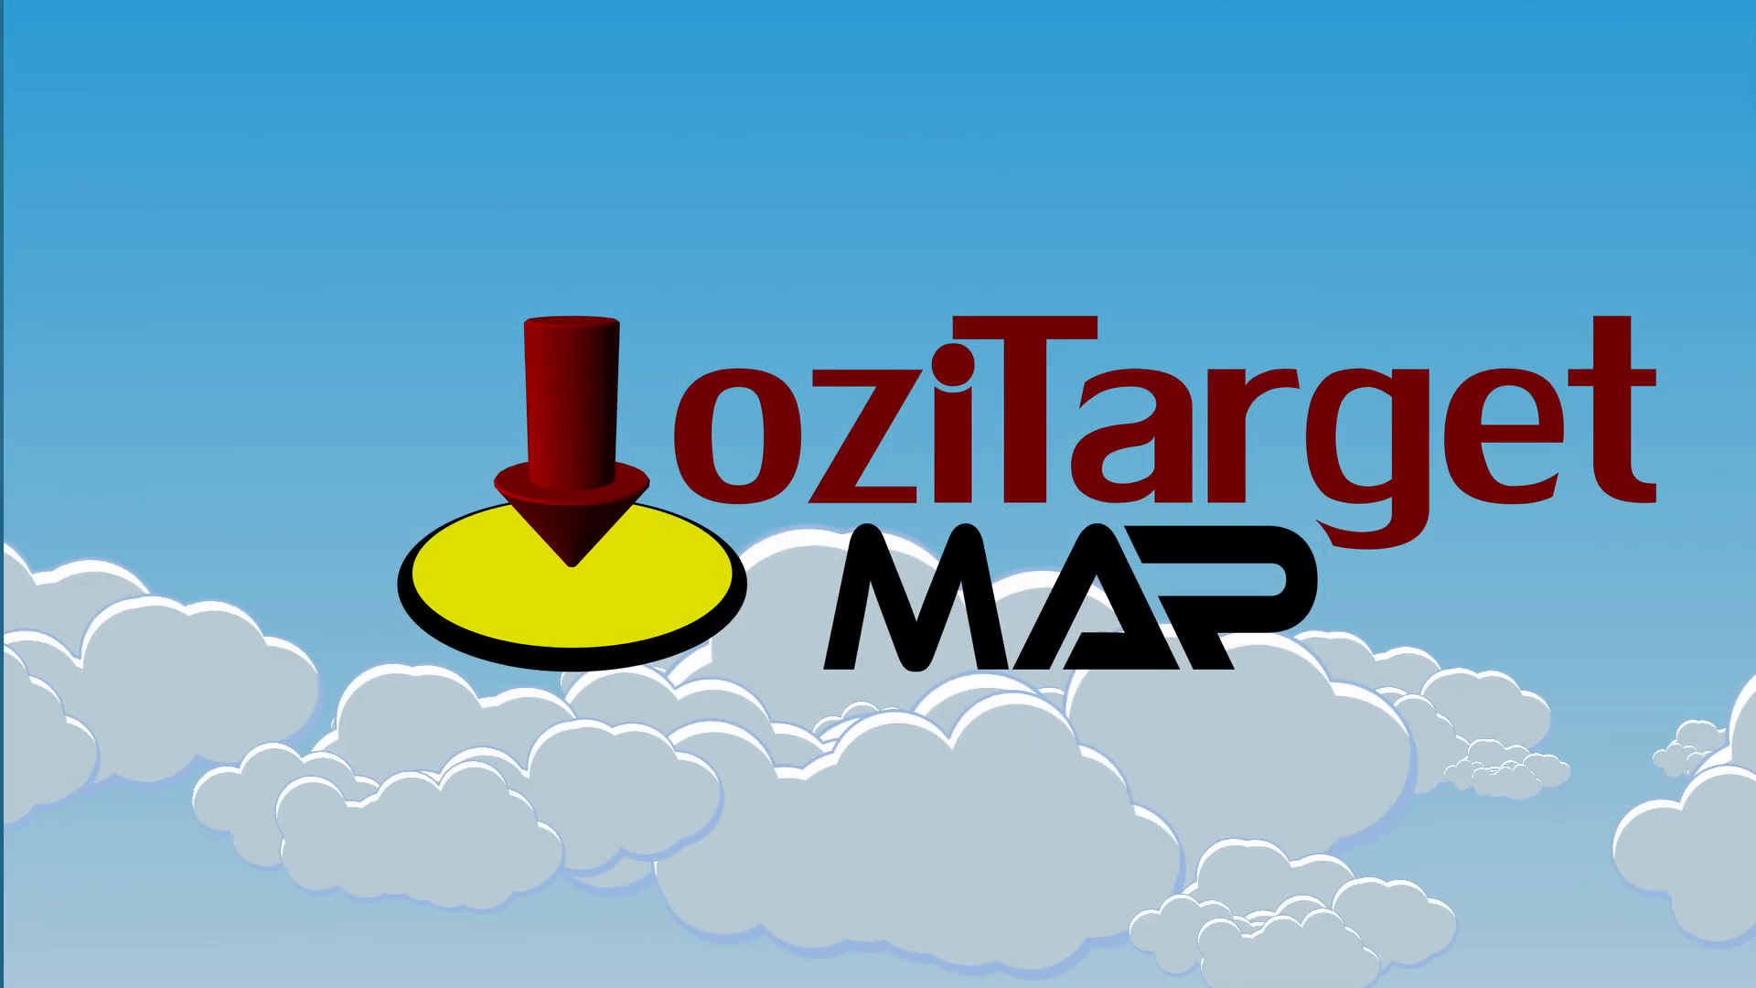